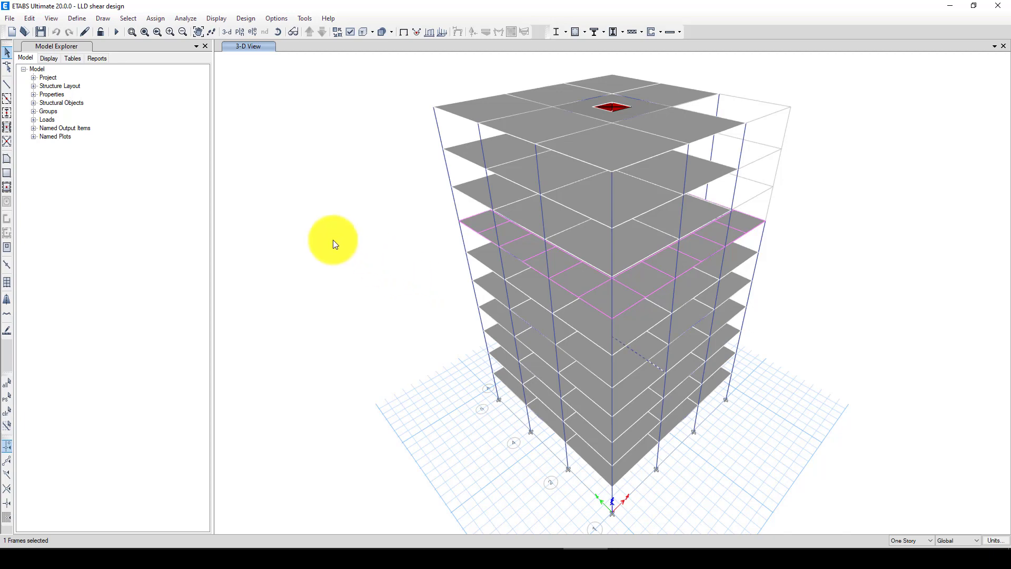
Open the ASCE 7-16 seismic loading definition of the EQ load pattern.
click(76, 19)
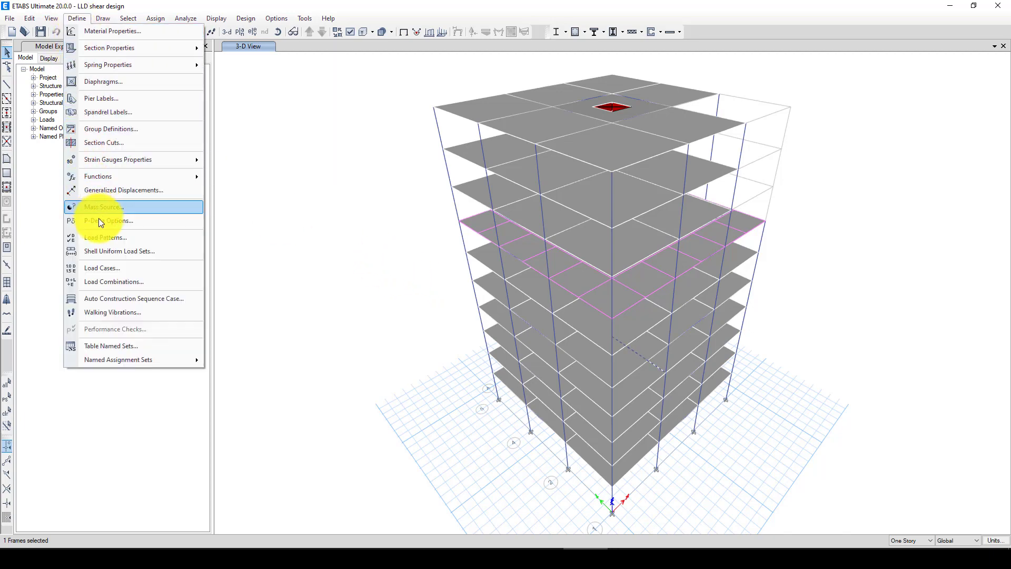
click(105, 241)
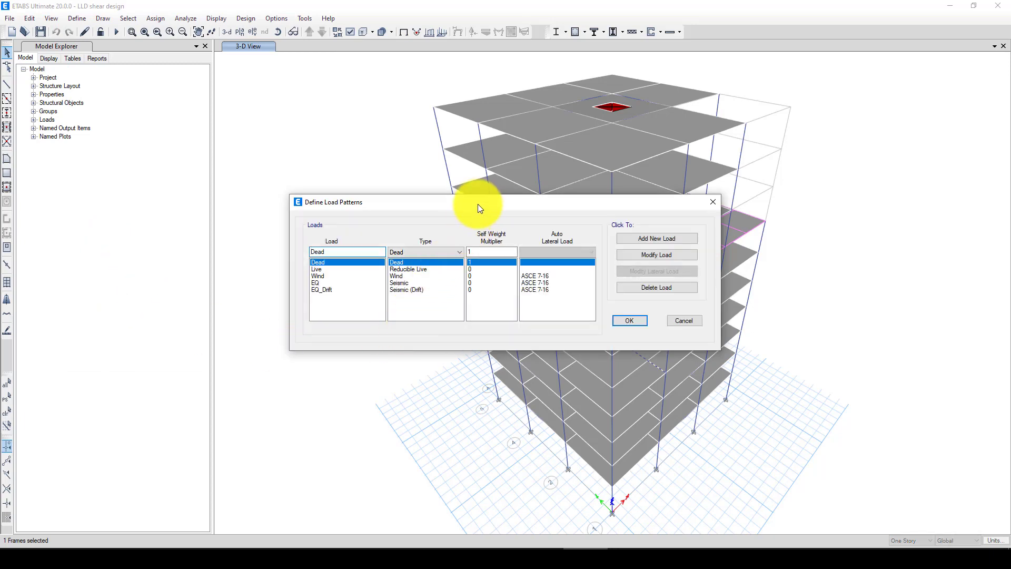
drag(478, 204, 382, 189)
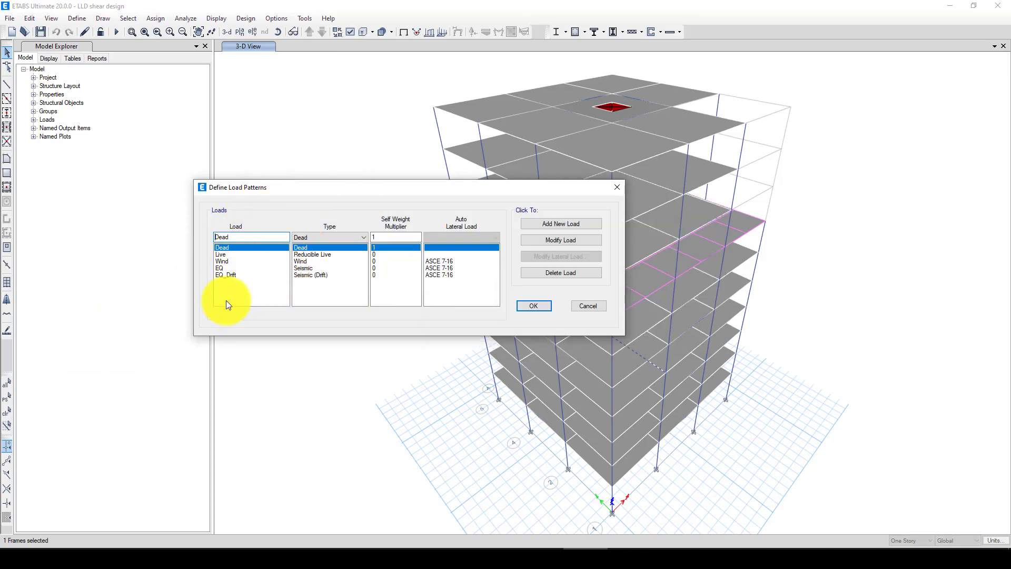
click(226, 268)
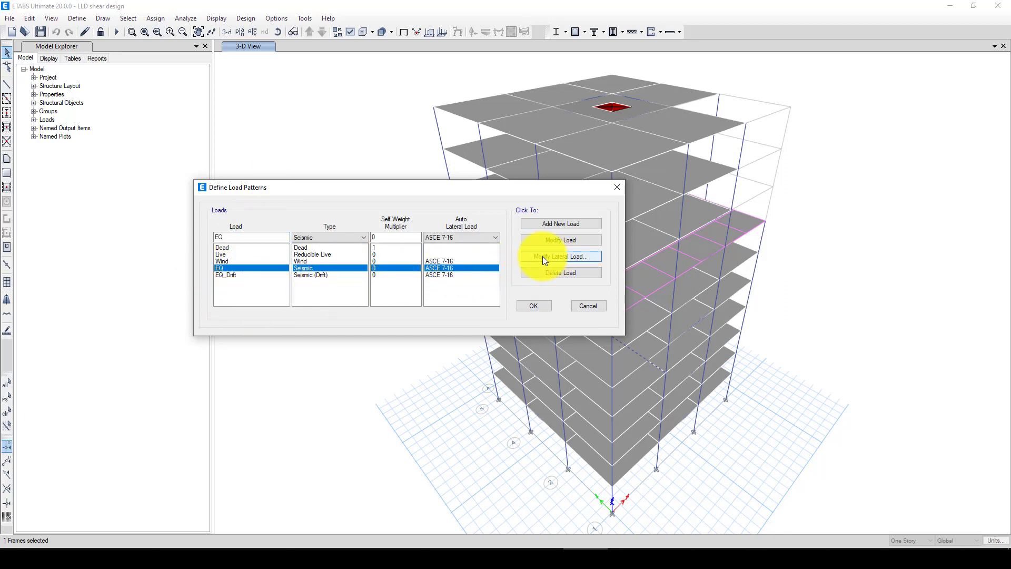
click(521, 261)
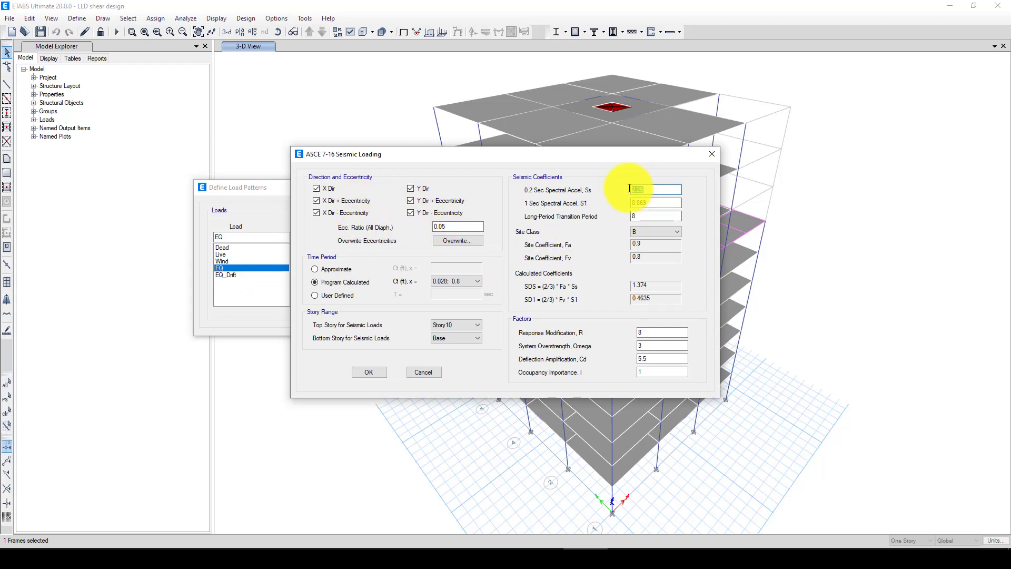
drag(602, 154, 470, 236)
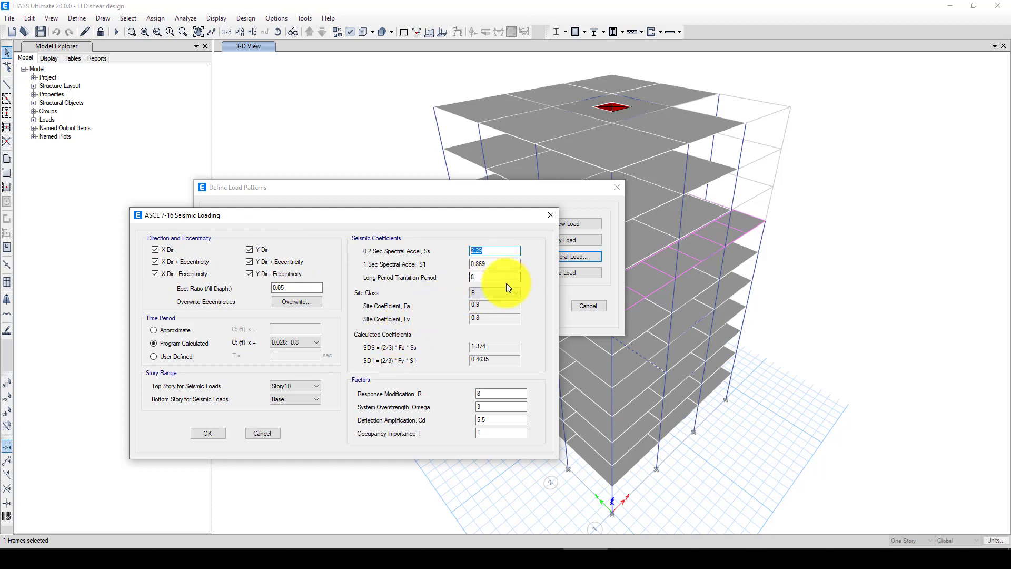
Examine the 0.2 sec and 1 sec spectral accelerations, Ss and S1, in the EQ seismic loading.
click(495, 265)
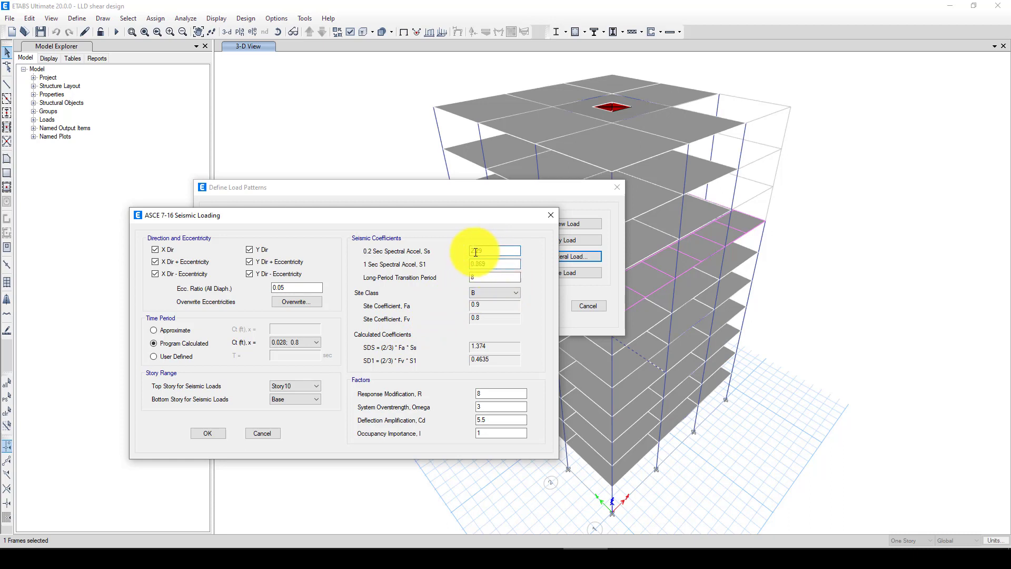
double_click(475, 251)
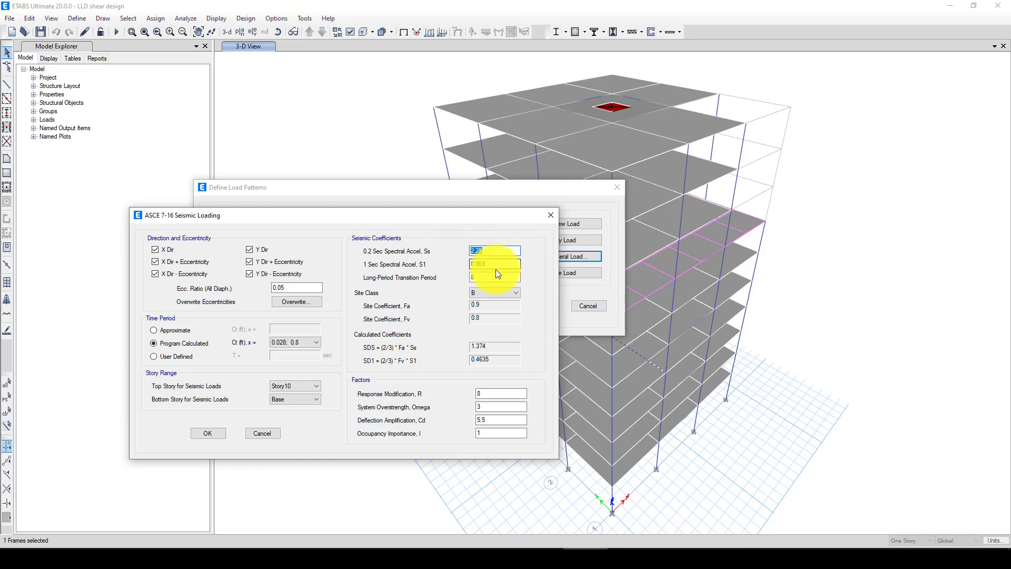
double_click(478, 263)
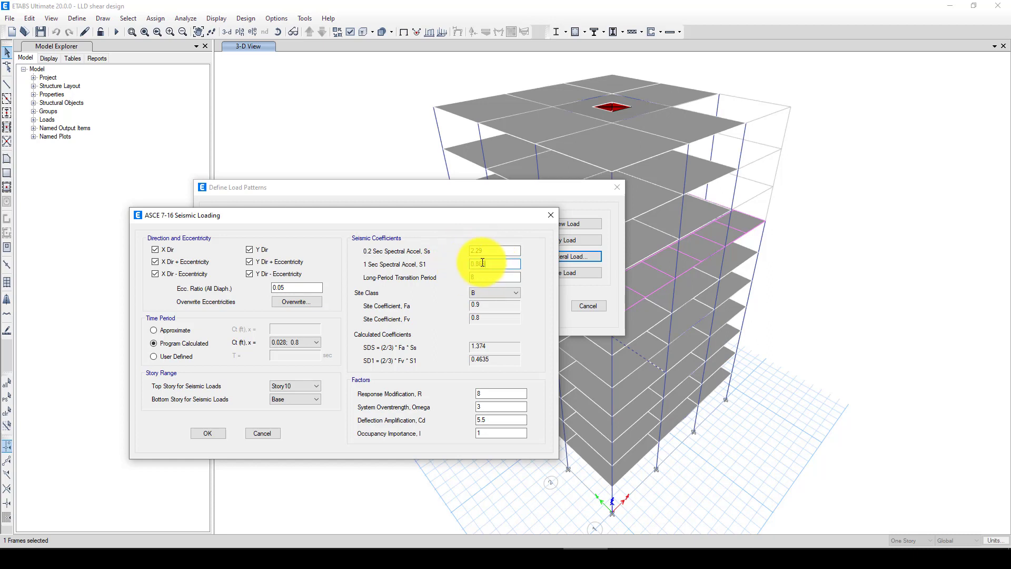
drag(488, 251, 471, 266)
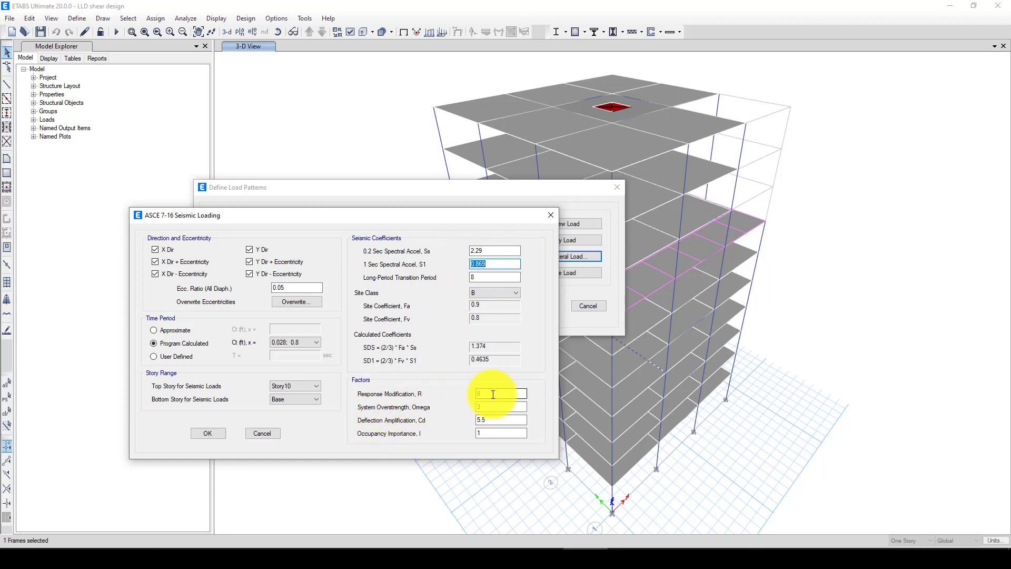
Review the EQ pattern's response modification, deflection amplification and importance factors, and close the load pattern definitions.
drag(487, 393, 475, 393)
click(480, 420)
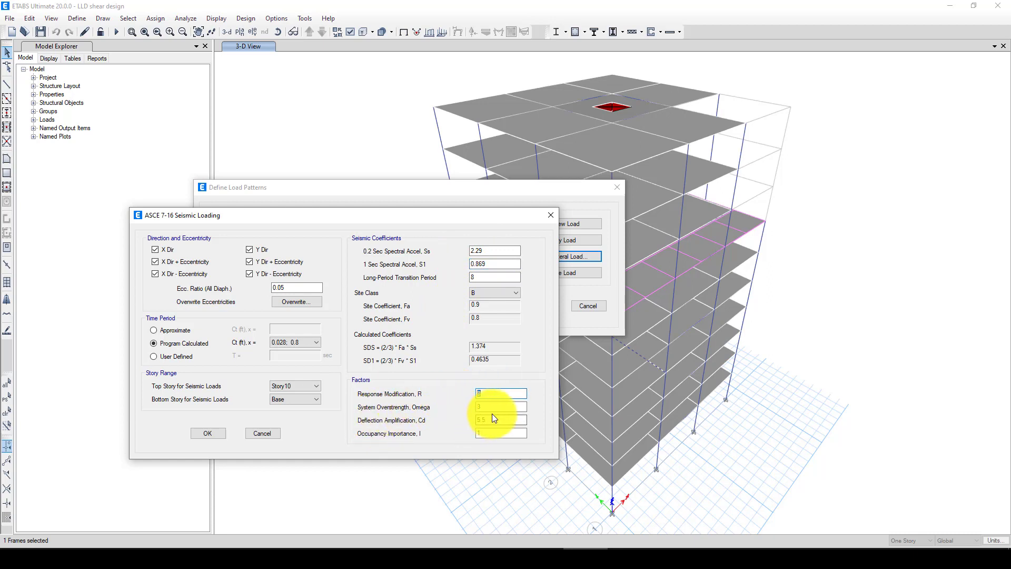
click(486, 432)
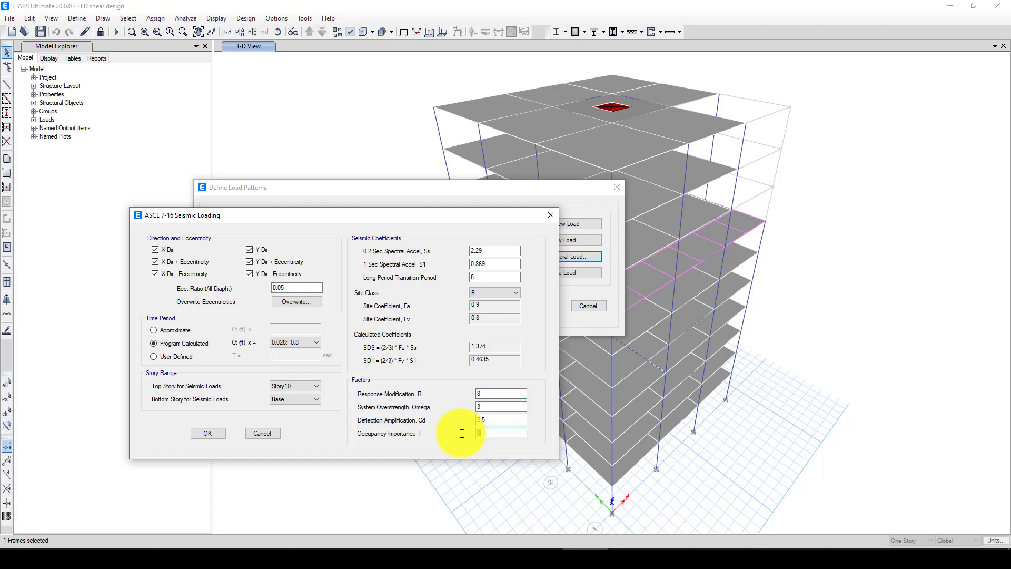
click(477, 395)
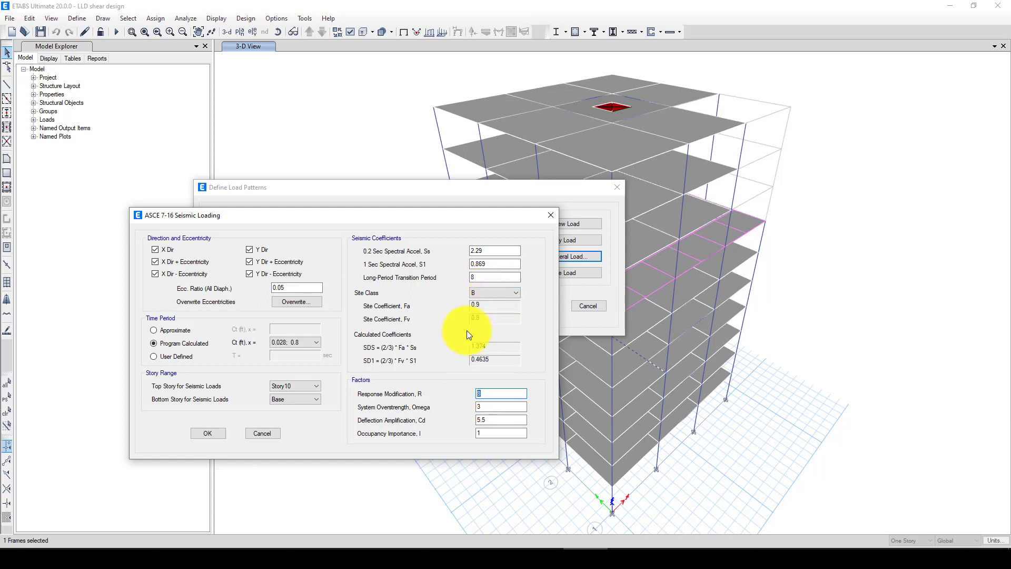
click(205, 434)
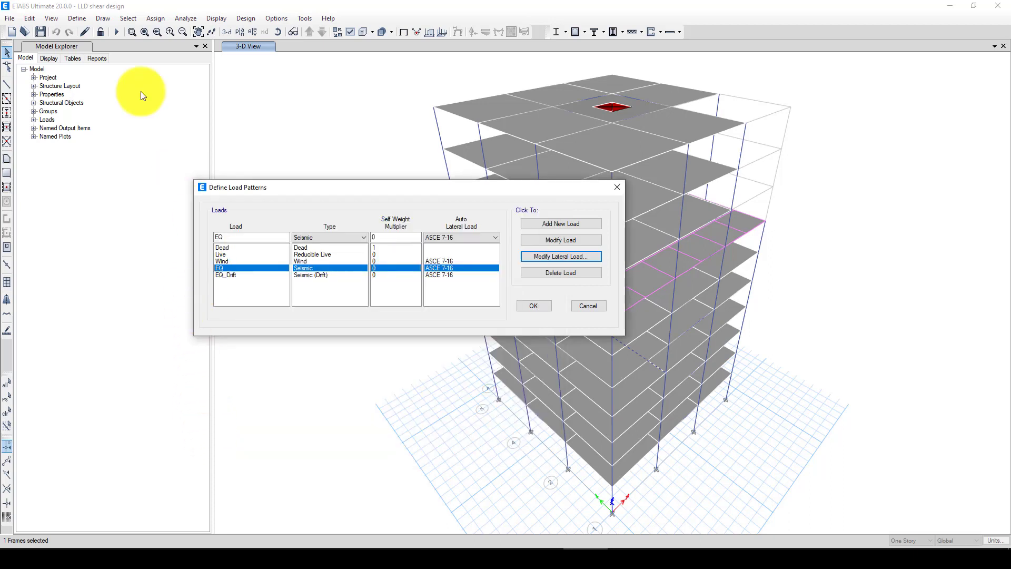
click(612, 189)
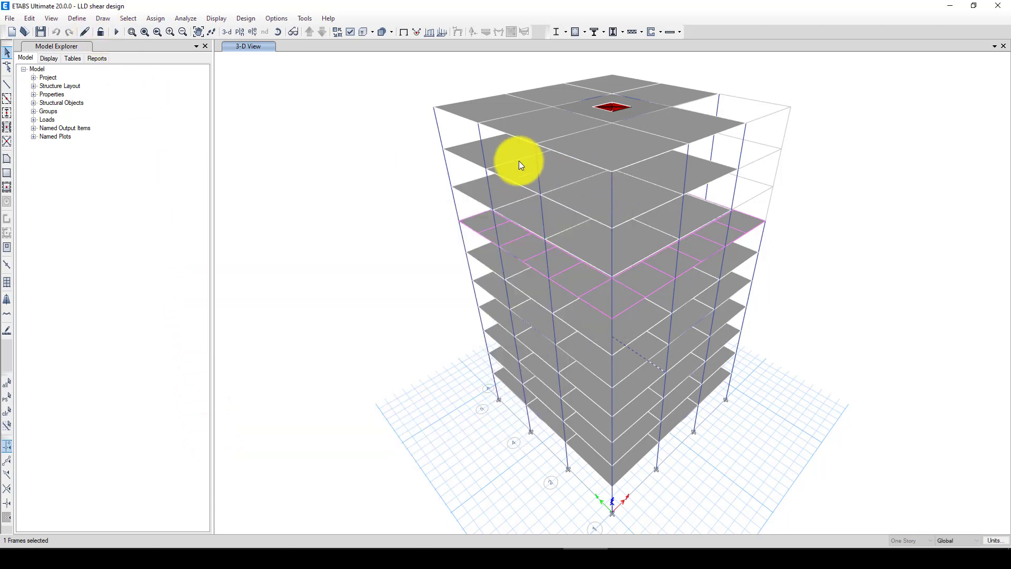
Add a new ASCE 7-10 response spectrum function and name it RS.
click(77, 19)
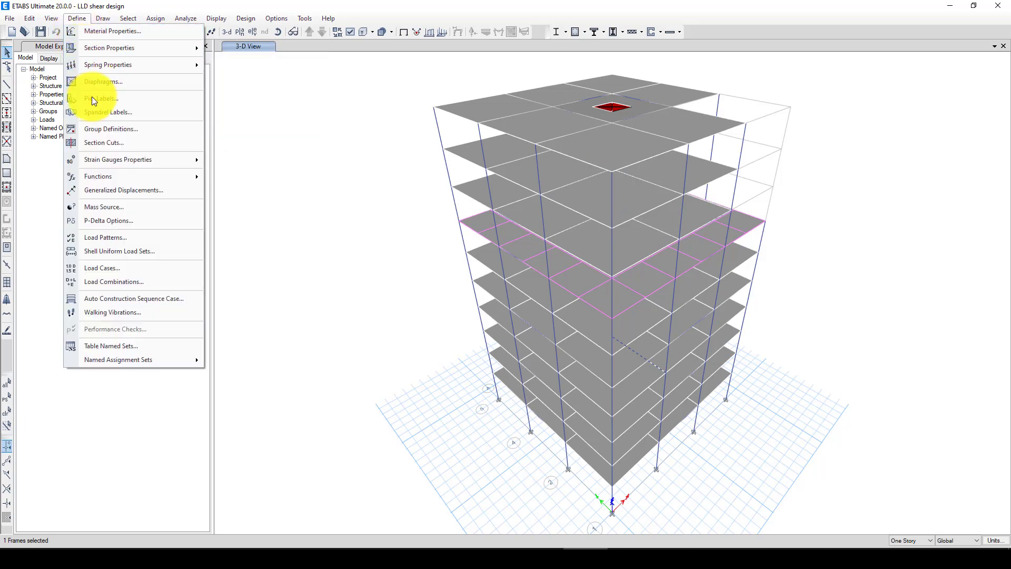
mouse_move(106, 176)
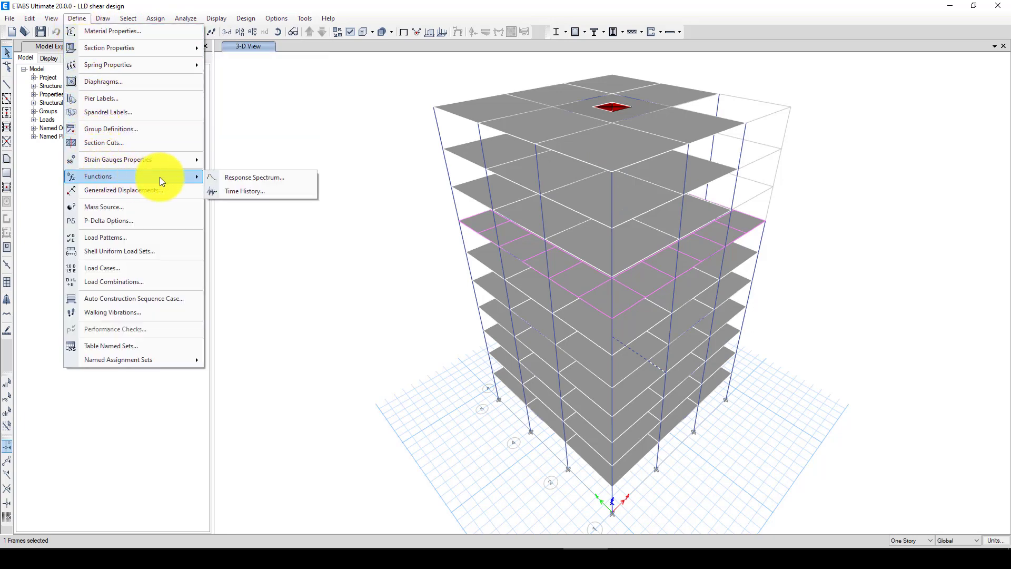
click(259, 179)
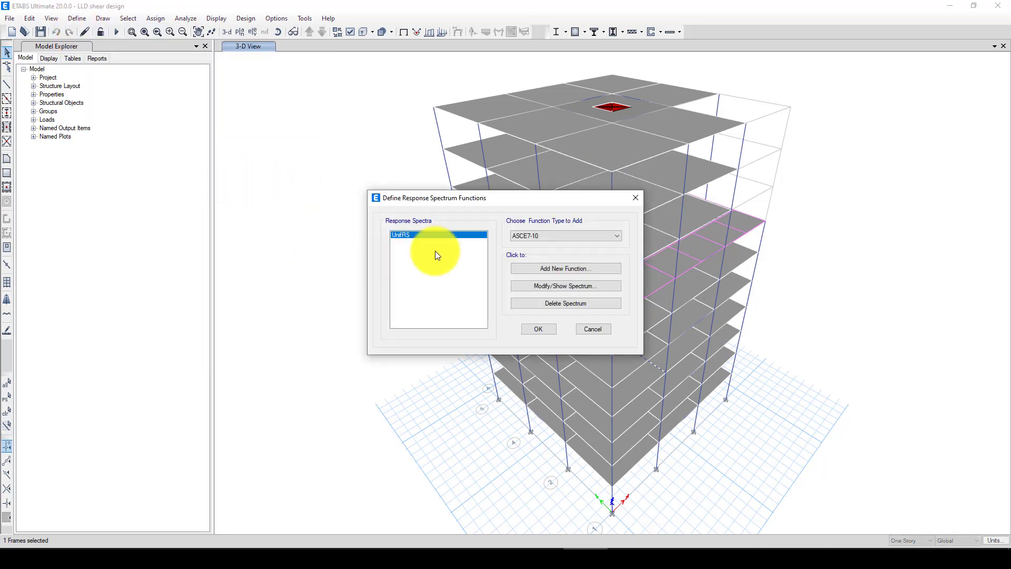
drag(533, 203, 265, 194)
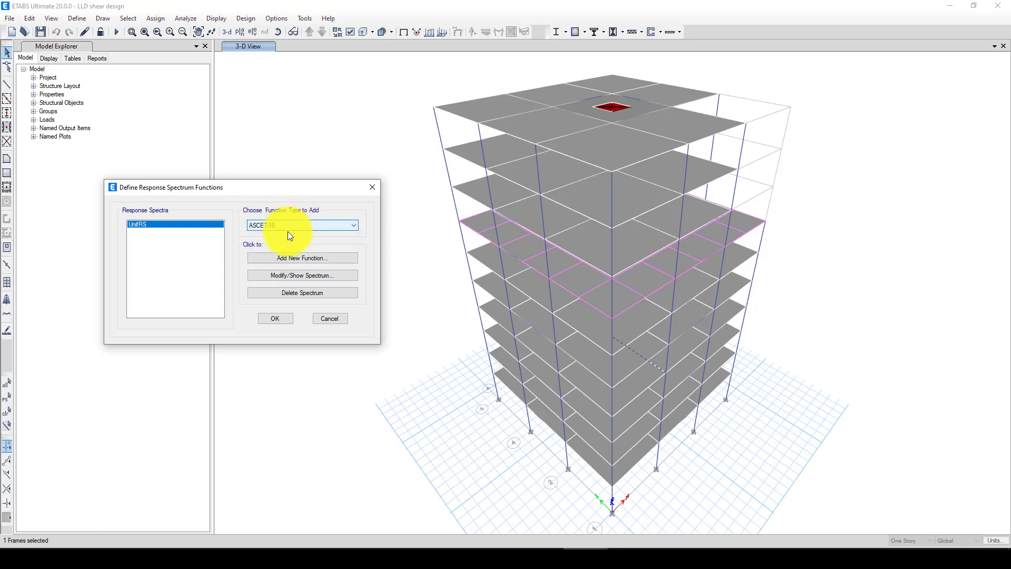
click(281, 259)
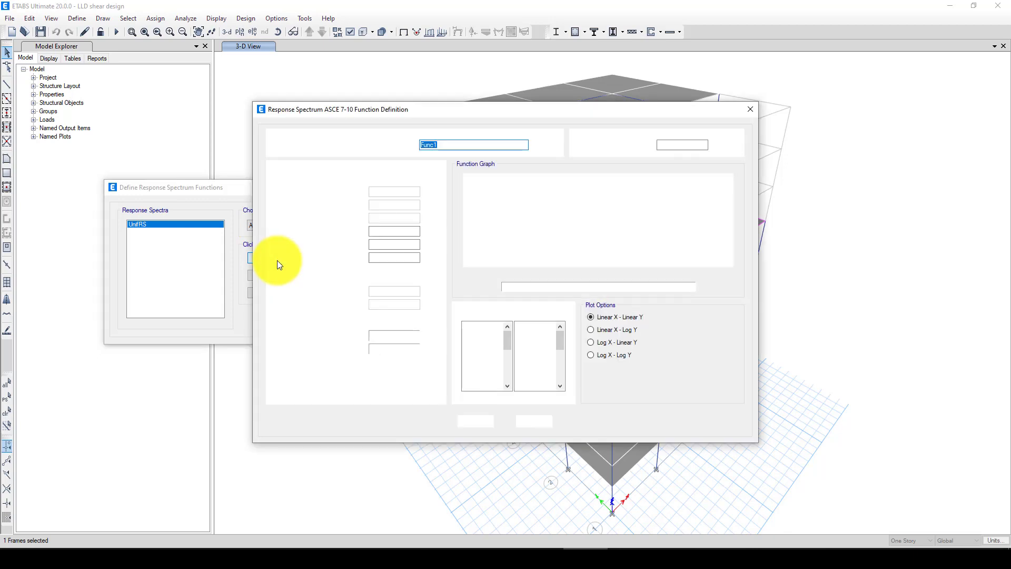
drag(527, 114, 510, 112)
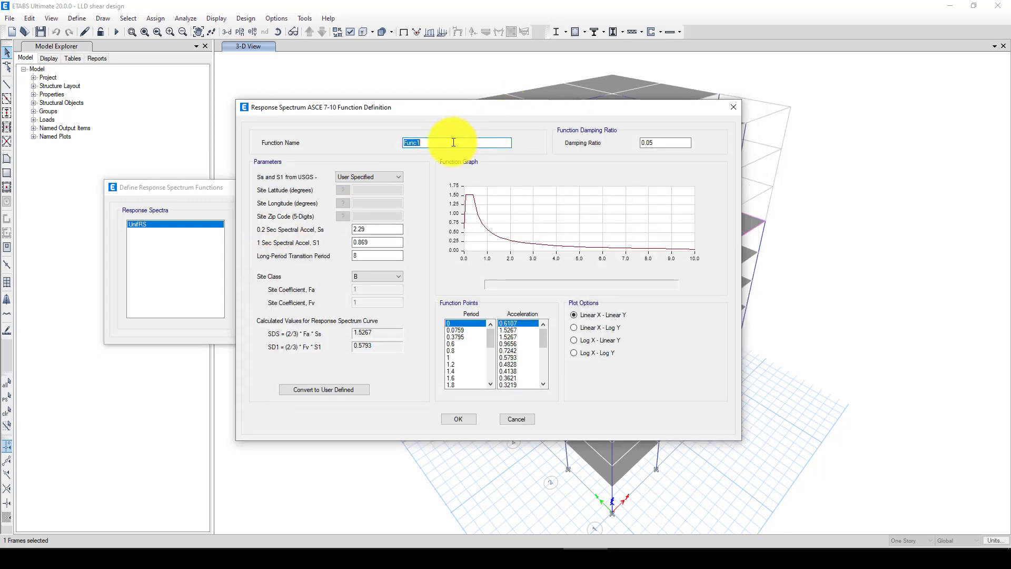
text(RS)
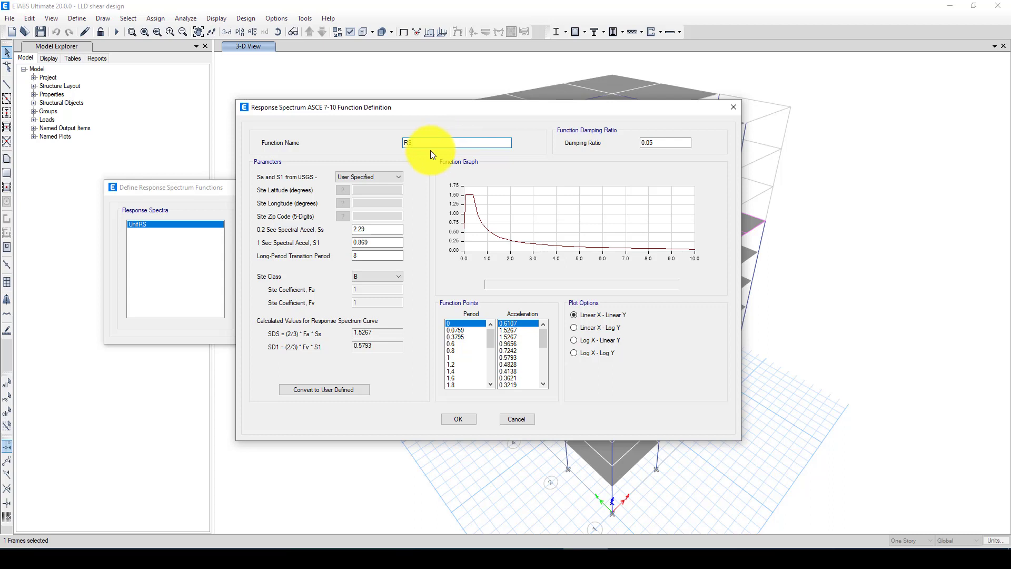
Check the Ss, S1 and long-period transition period entries of the RS function against the EQ seismic parameters.
double_click(371, 229)
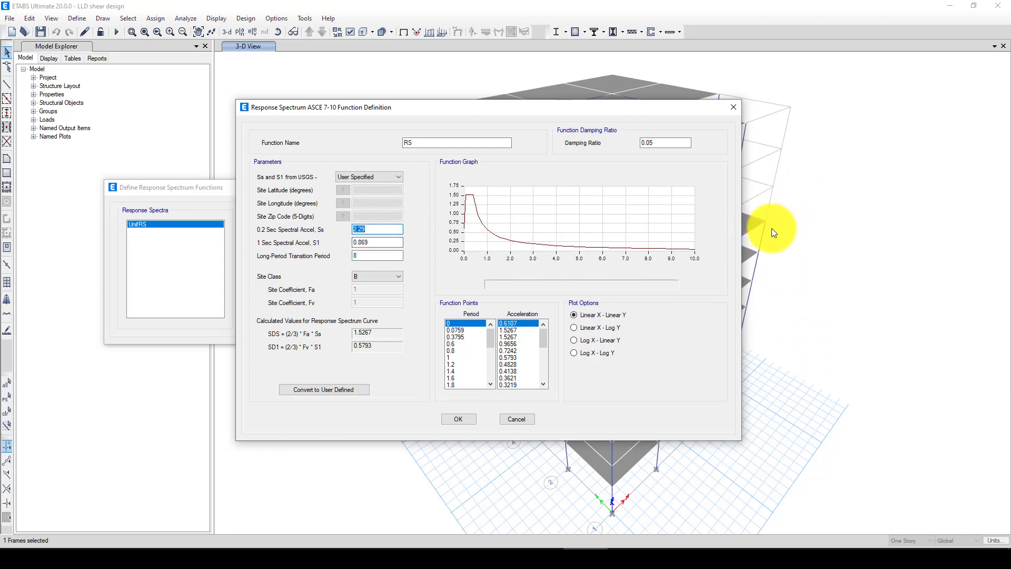
click(373, 229)
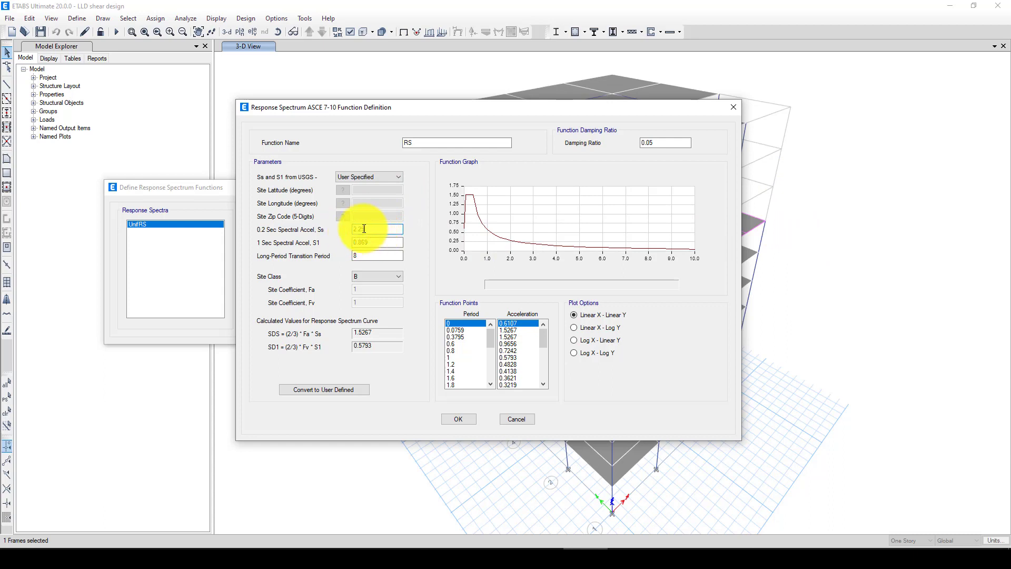
double_click(377, 230)
double_click(355, 243)
click(377, 243)
click(354, 255)
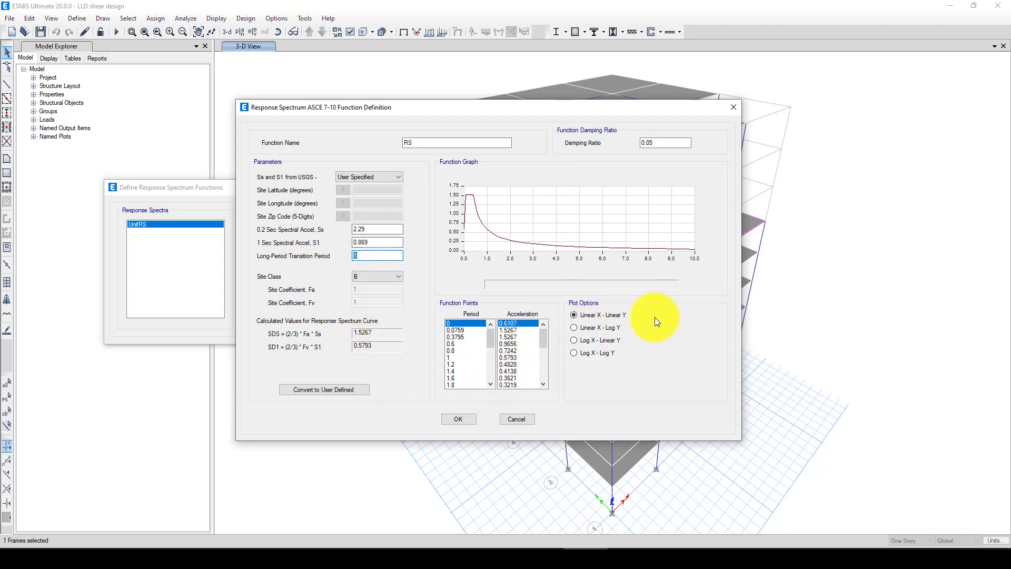
Check the damping ratio, accept the RS response spectrum function and close the function definitions.
click(455, 418)
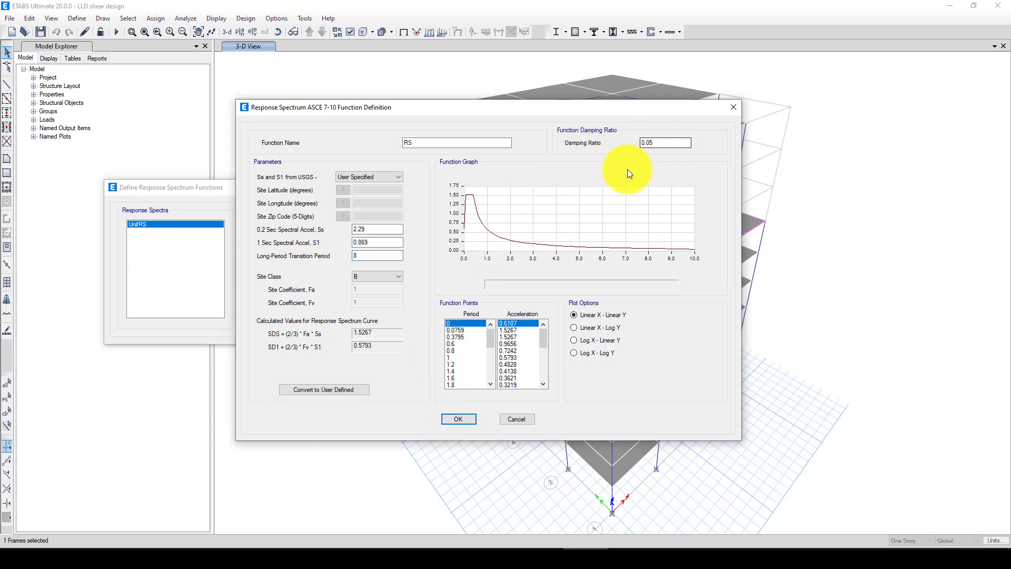
click(649, 145)
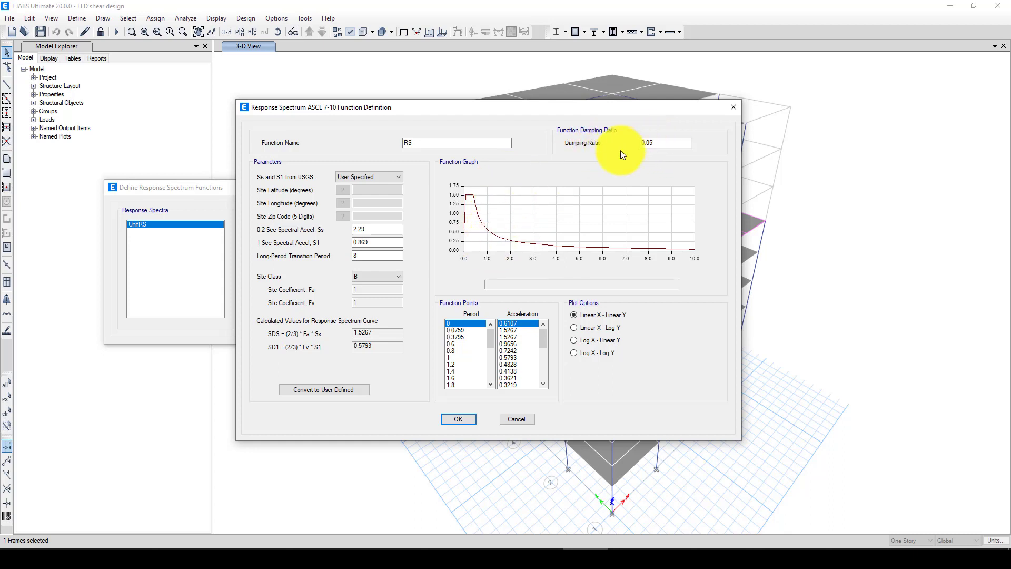
click(458, 416)
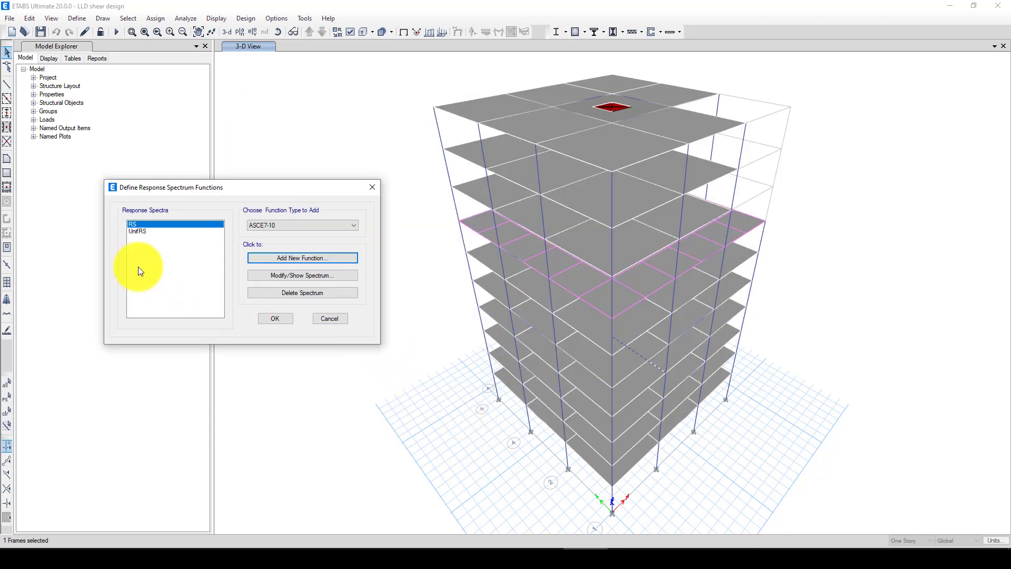
click(373, 188)
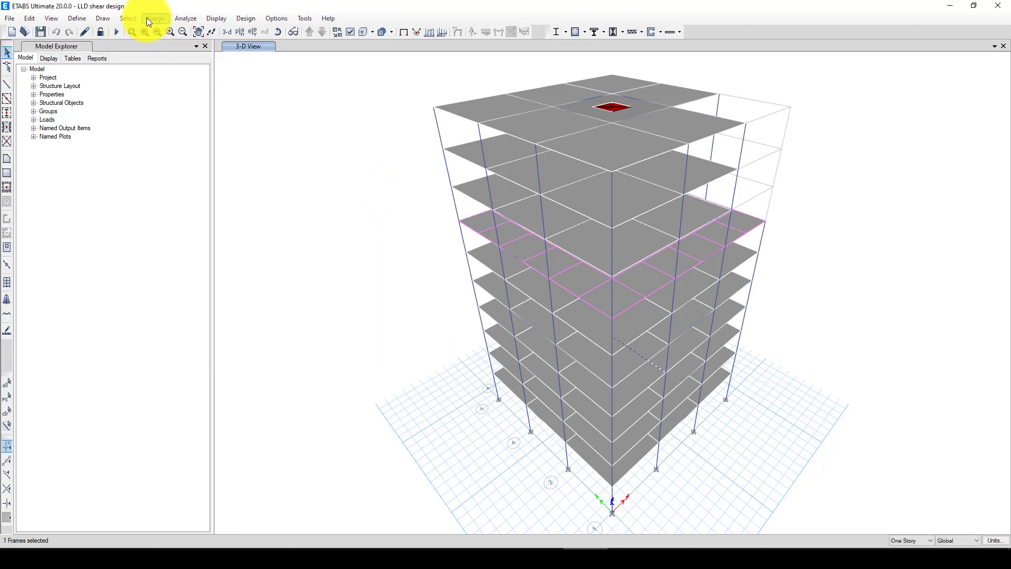
Open the load case definitions and review the settings of the Modal case.
click(78, 18)
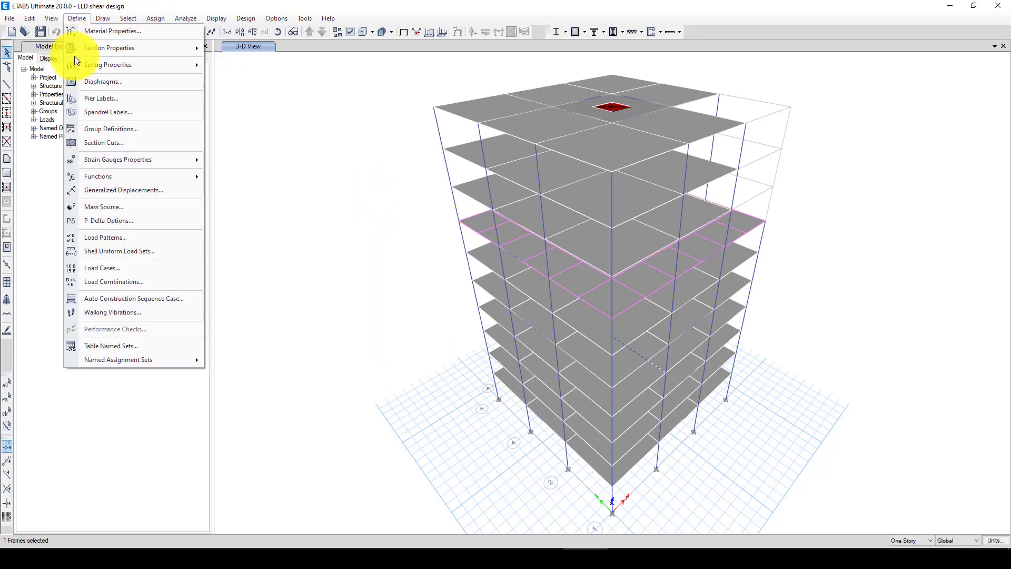
click(90, 267)
drag(499, 192, 375, 182)
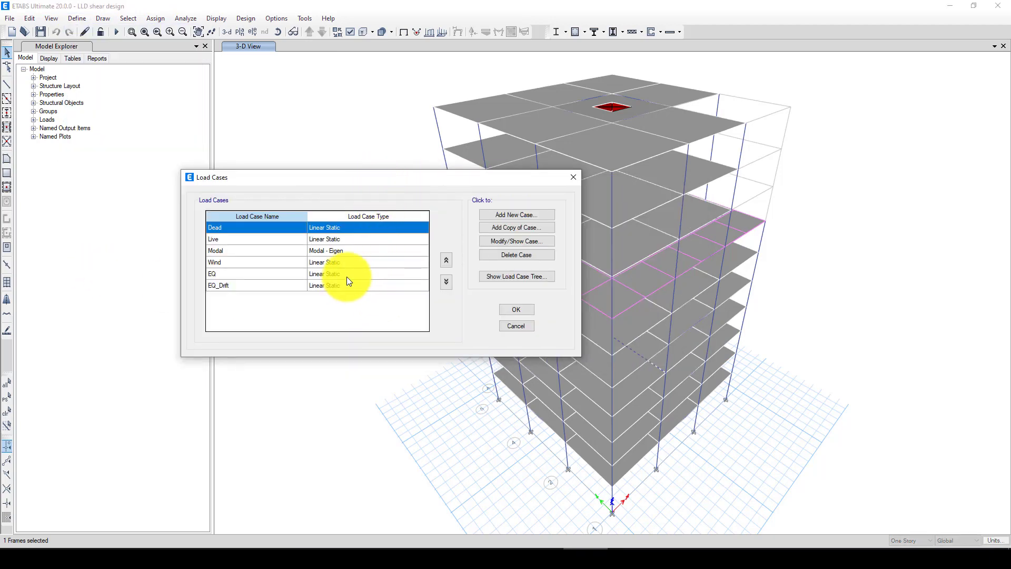
click(348, 251)
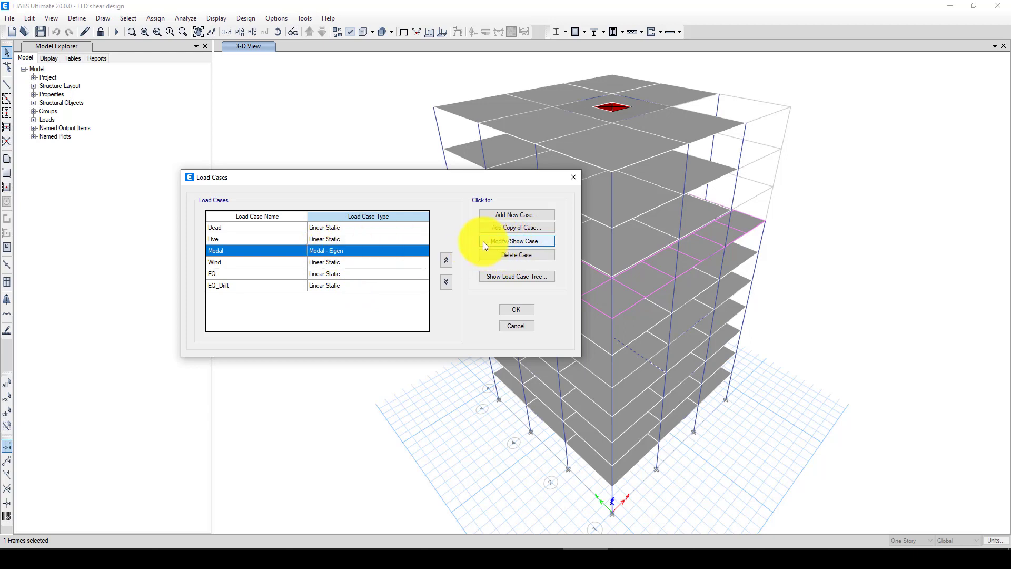
click(473, 242)
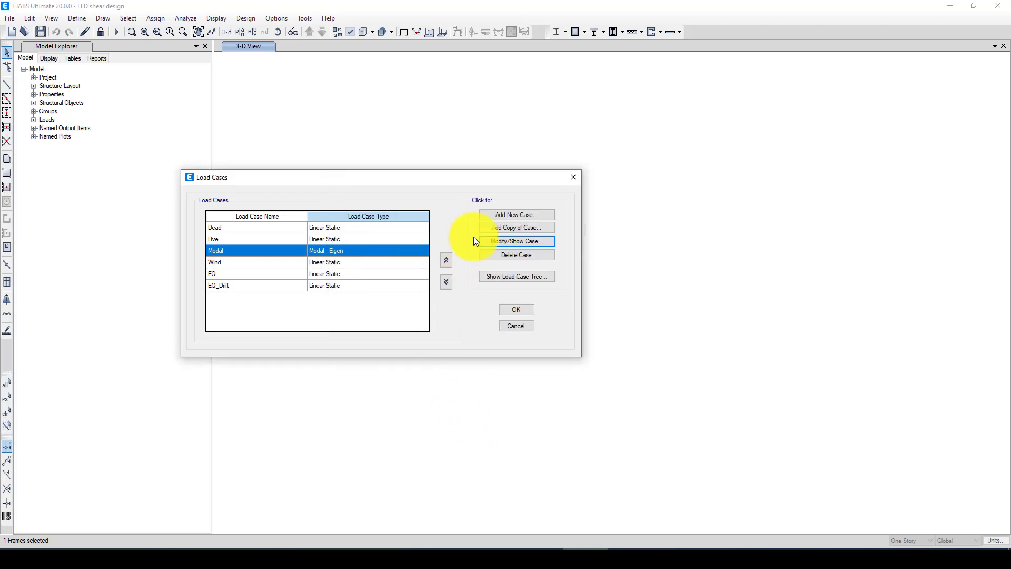
click(514, 215)
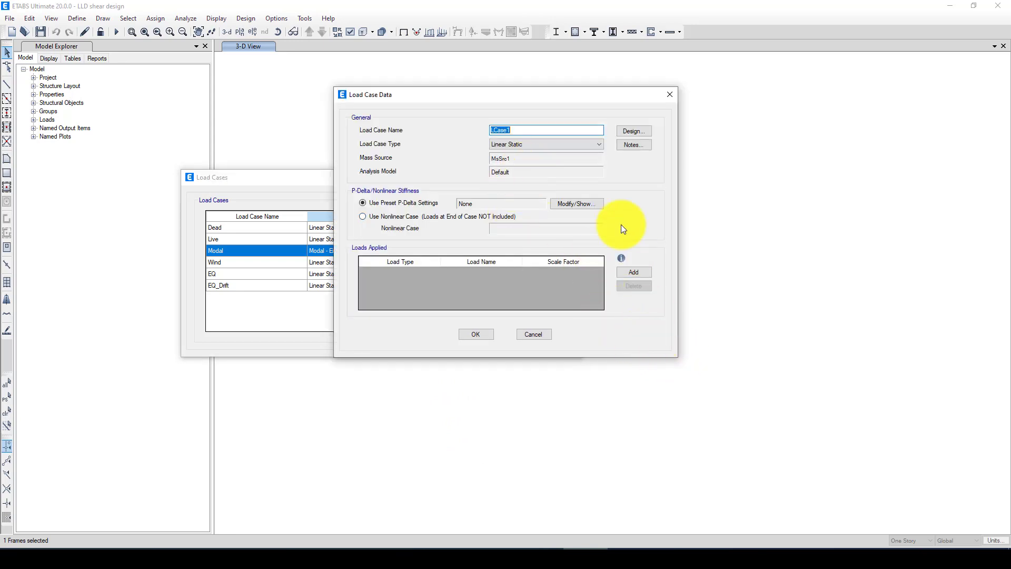
text(RS)
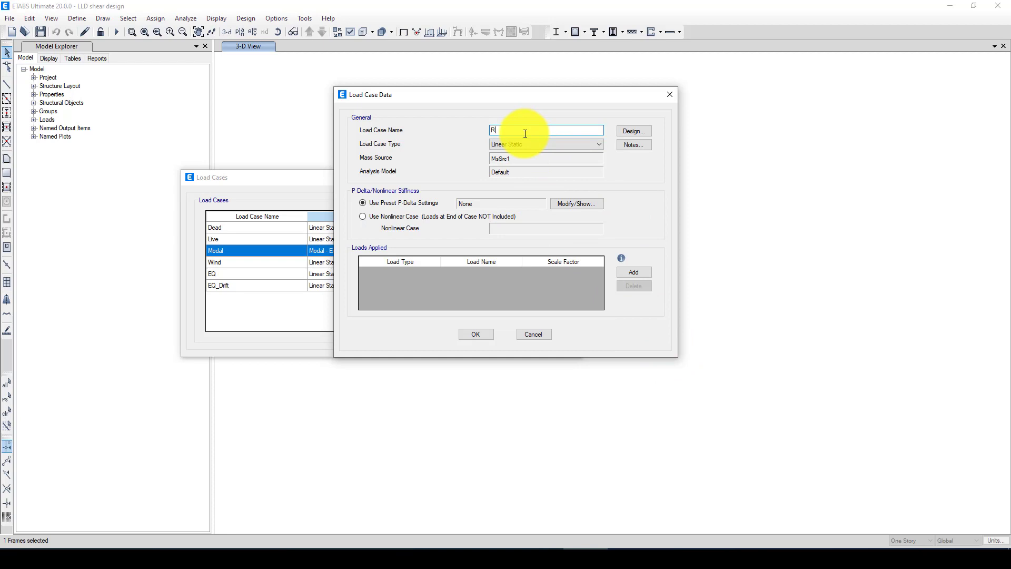
click(535, 144)
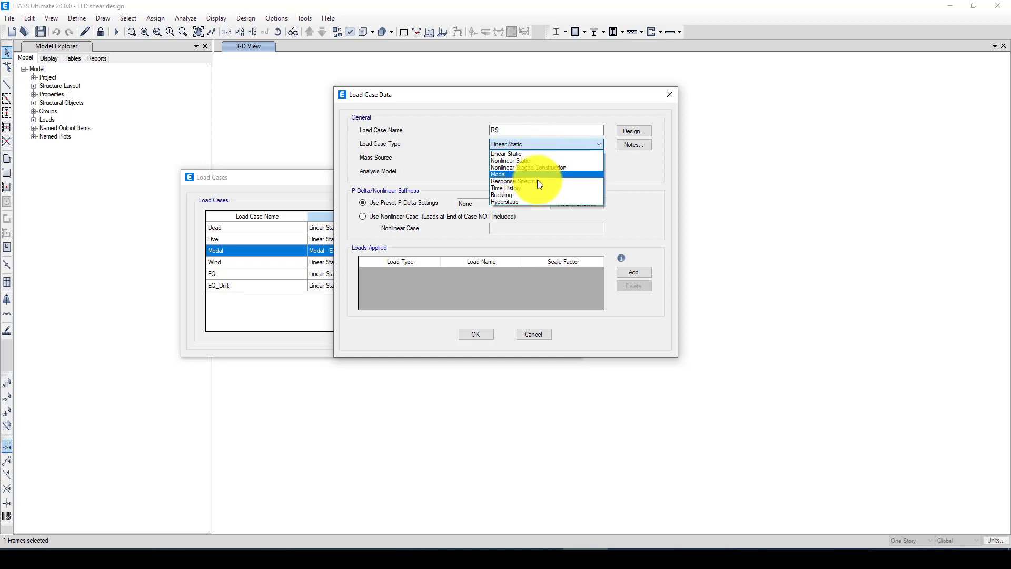
click(536, 182)
click(526, 130)
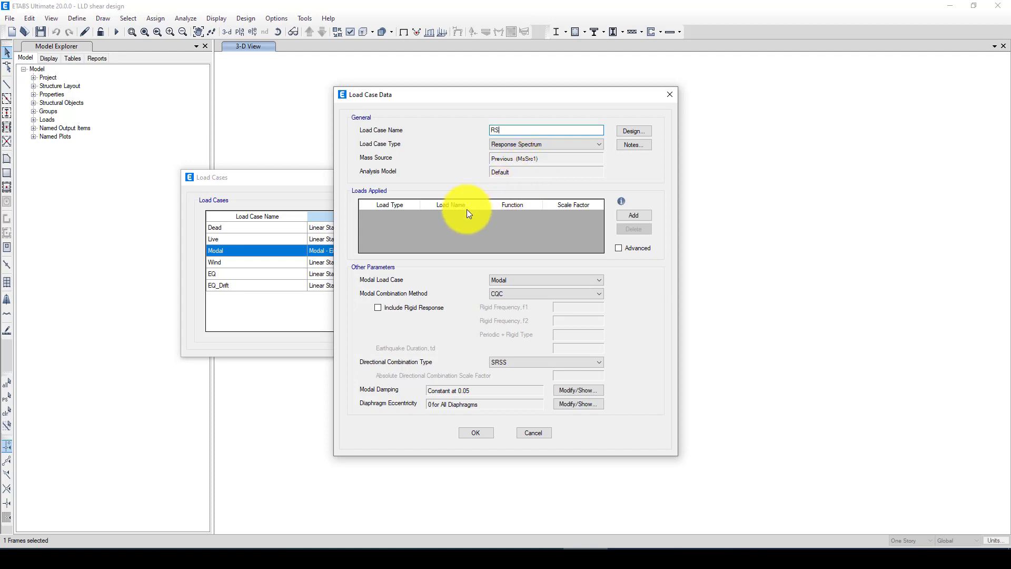
click(633, 215)
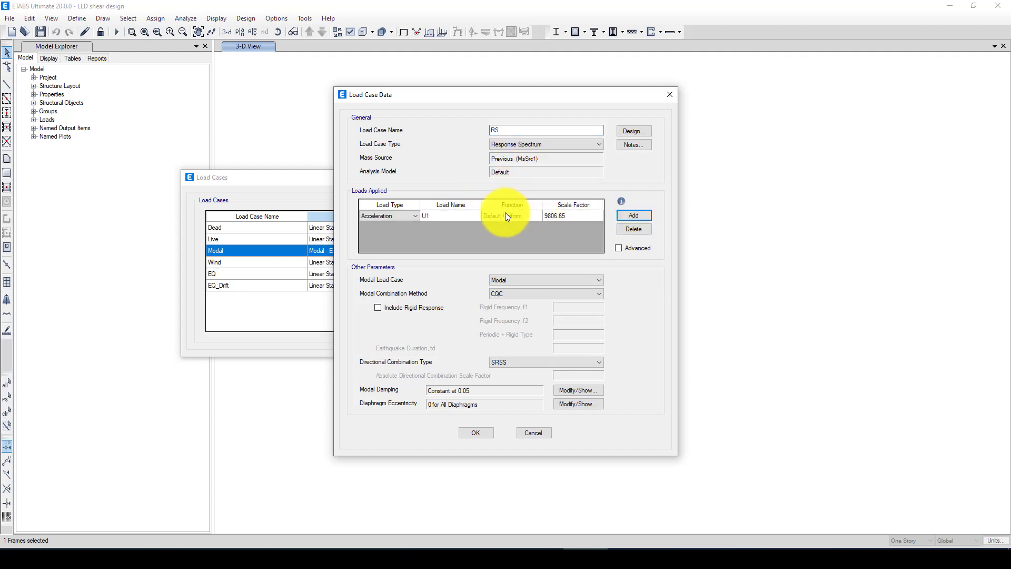
click(406, 216)
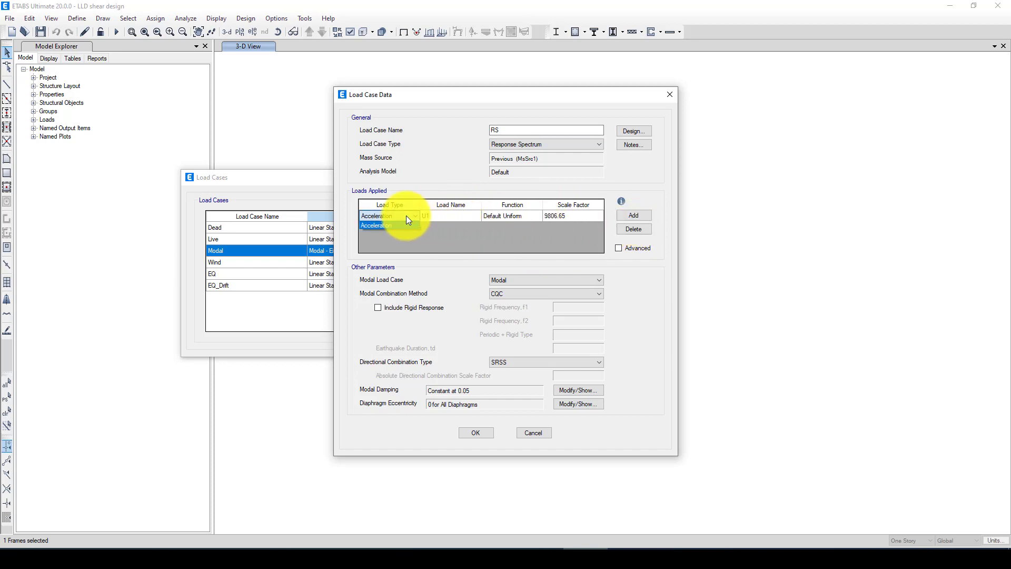
click(406, 217)
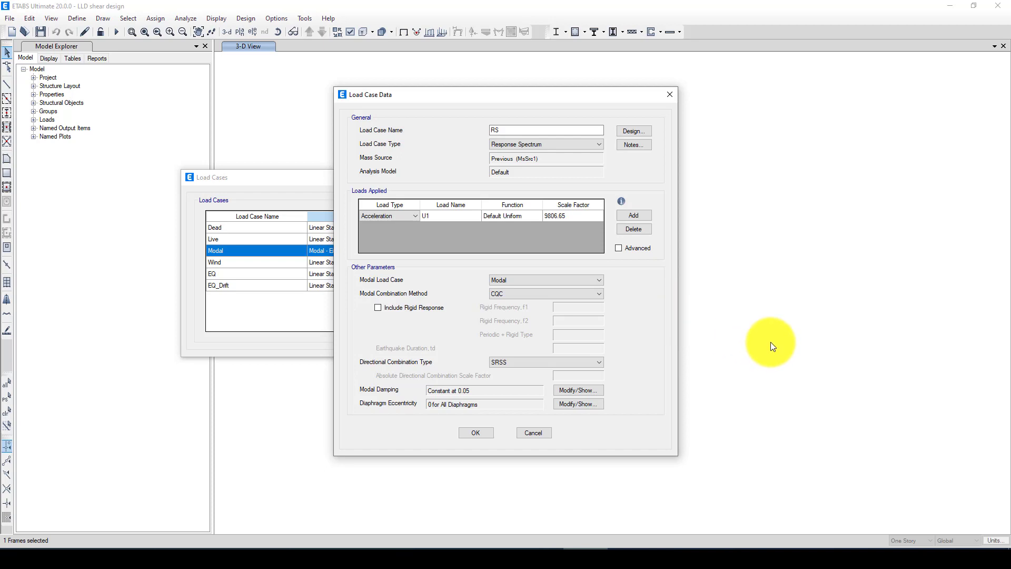
click(516, 217)
click(529, 217)
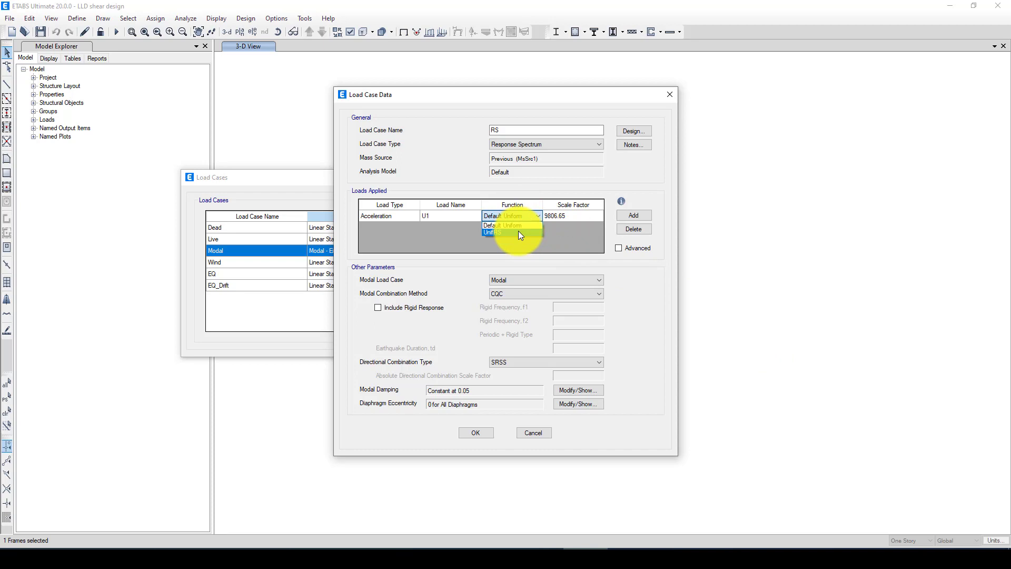
click(521, 233)
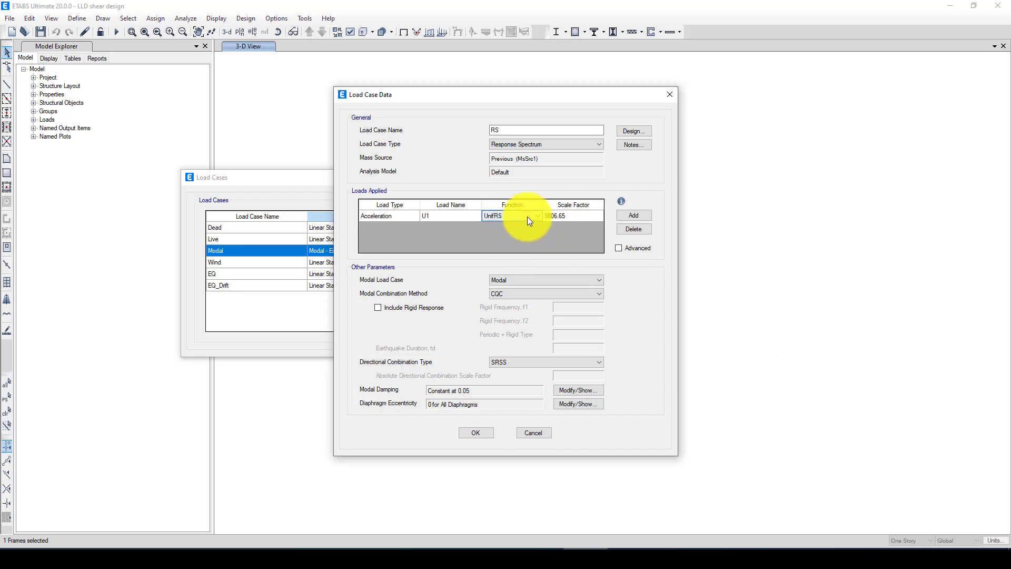
click(670, 94)
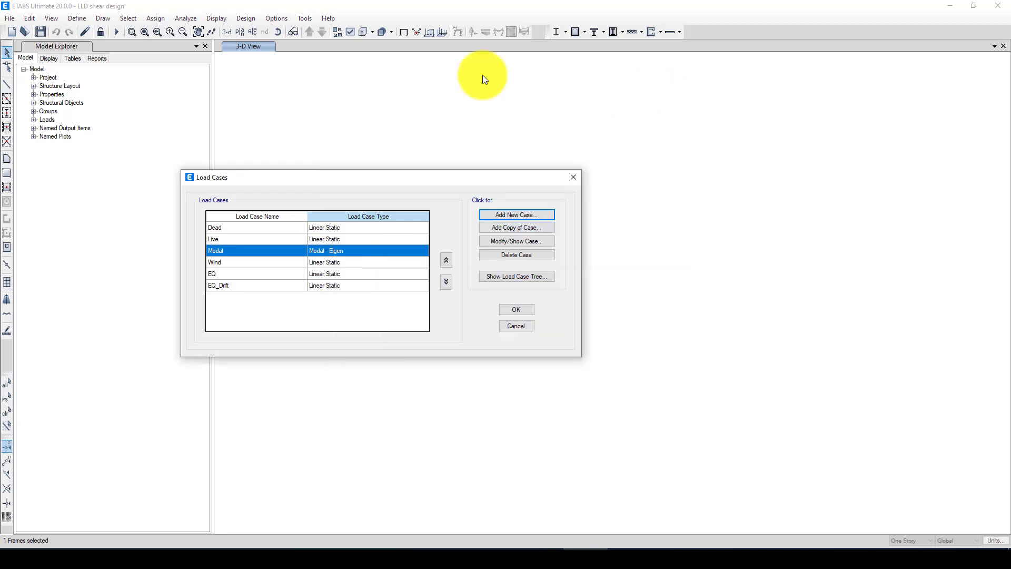
click(571, 179)
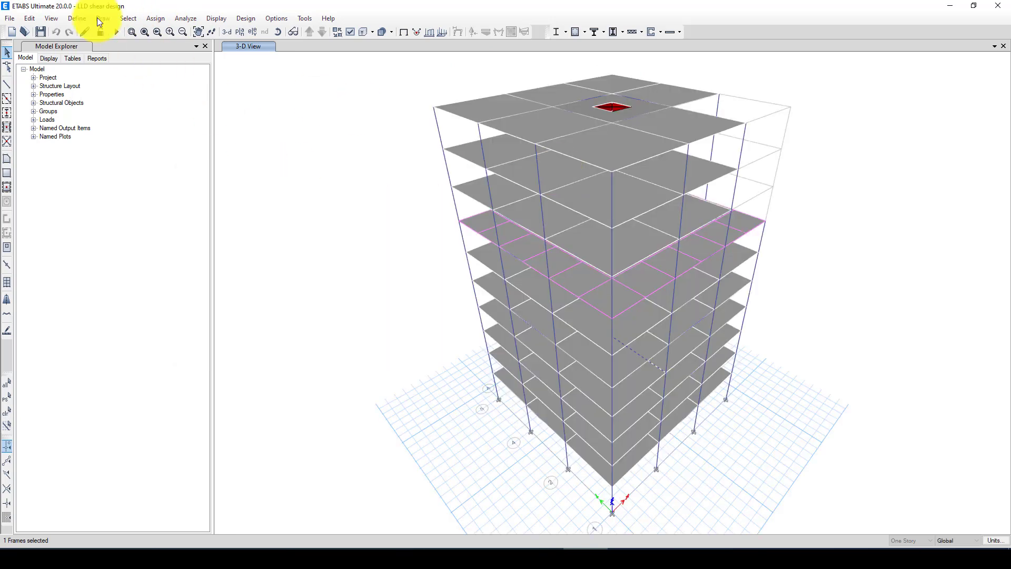
Add a new ASCE 7-10 response spectrum function named RS and accept the function definitions.
click(76, 18)
mouse_move(107, 176)
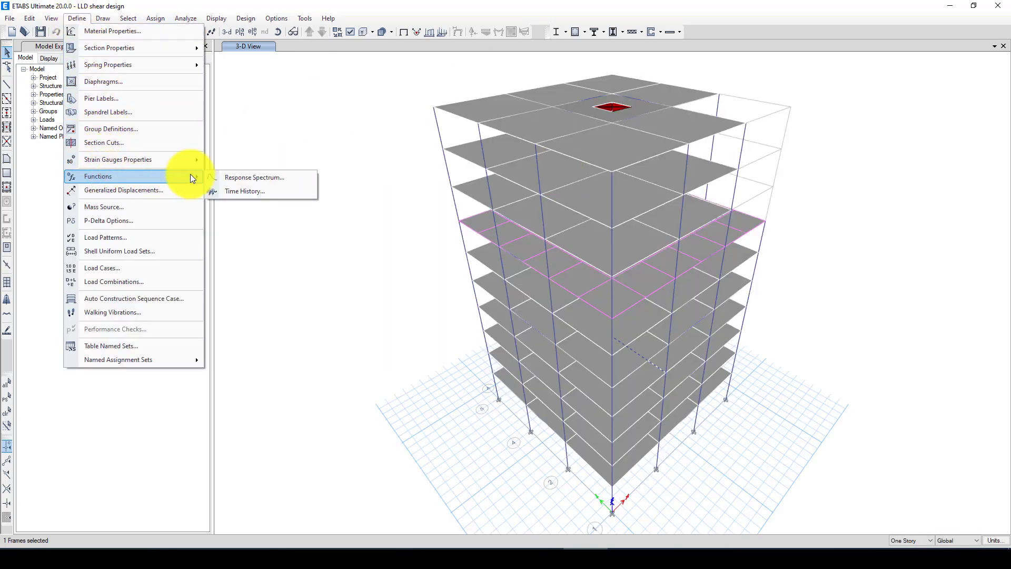
click(250, 177)
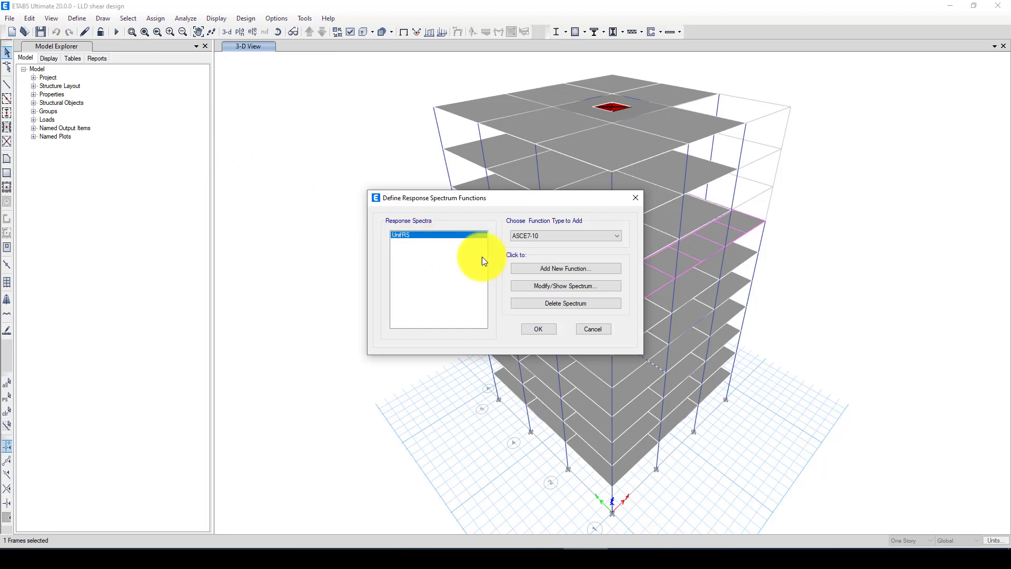
click(555, 270)
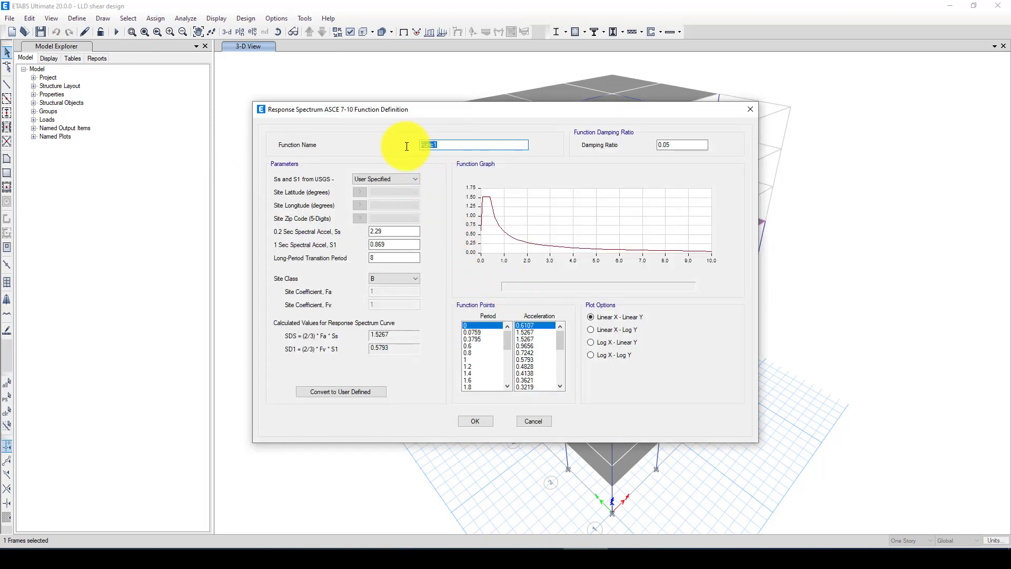
text(F)
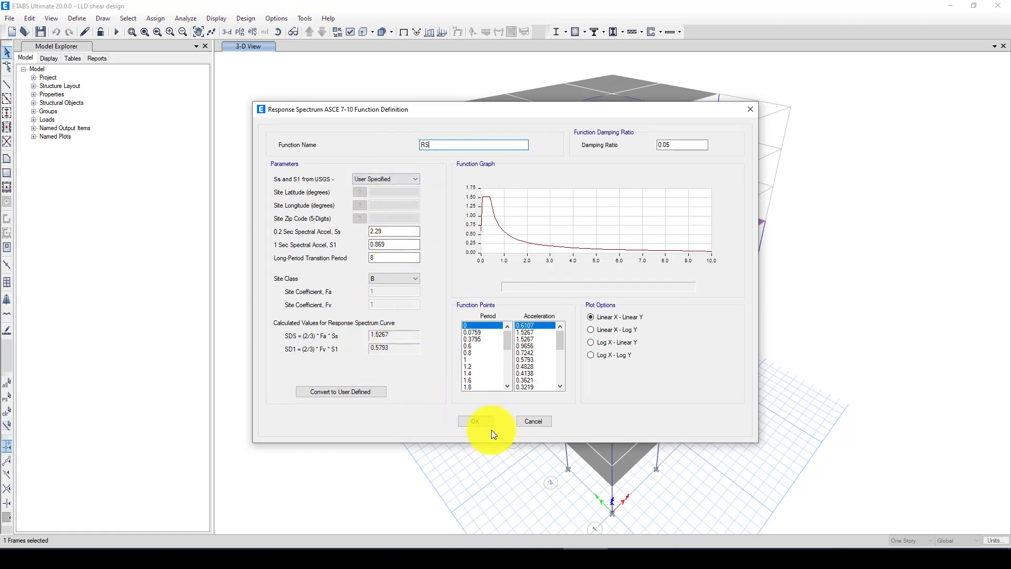
click(476, 420)
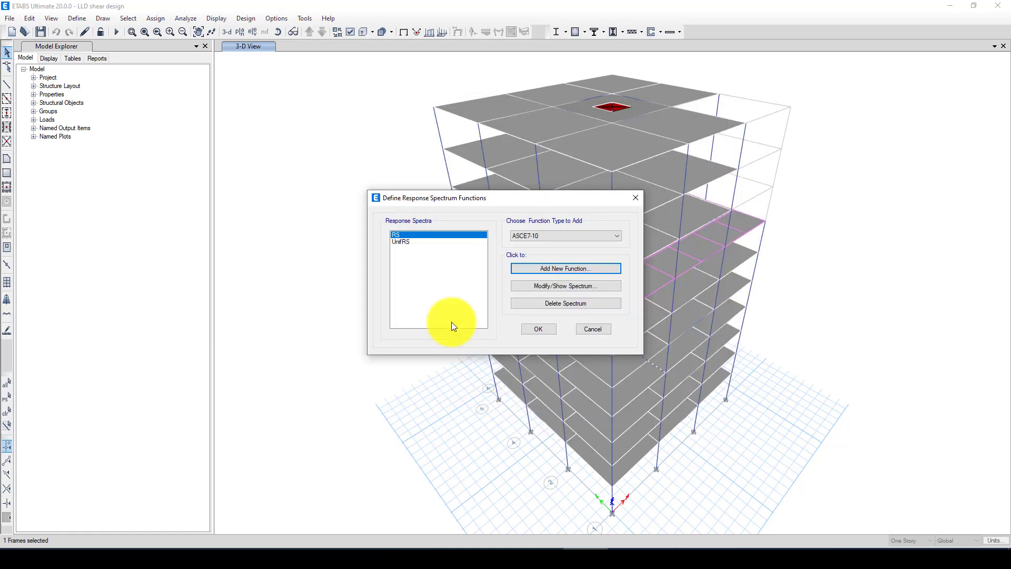
click(538, 329)
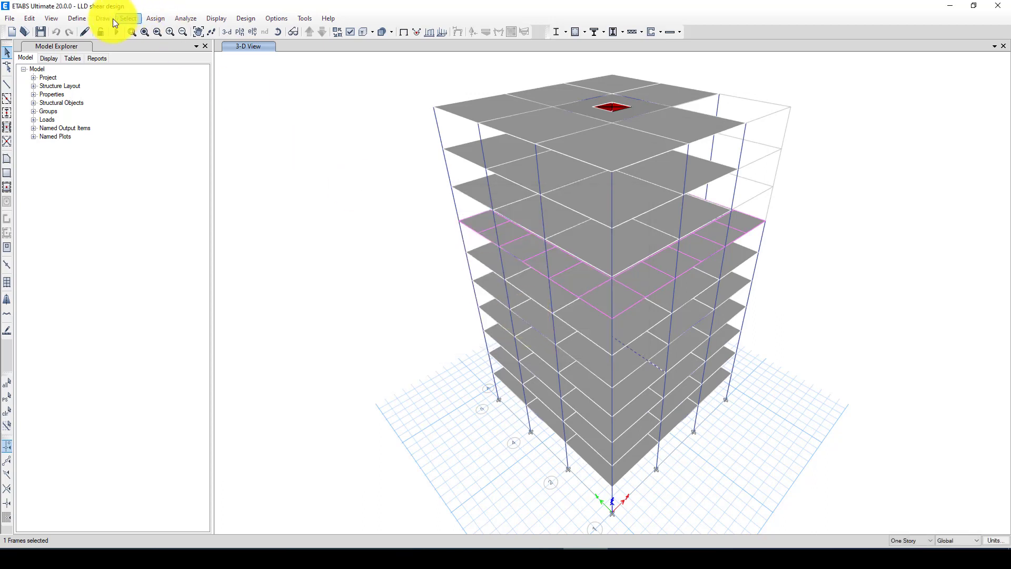
Add a new load case named RX and set its type to Response Spectrum.
click(77, 17)
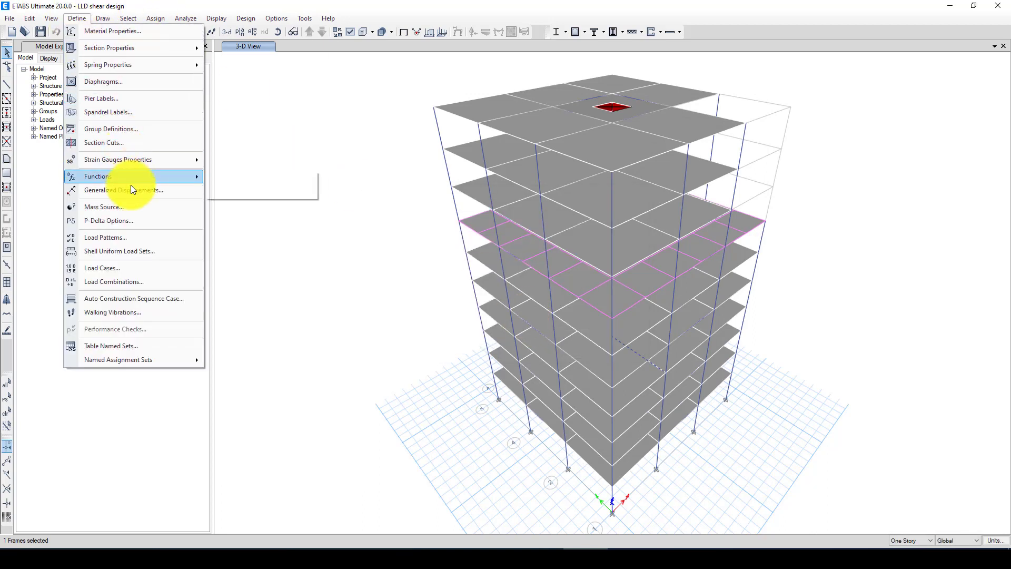
click(140, 269)
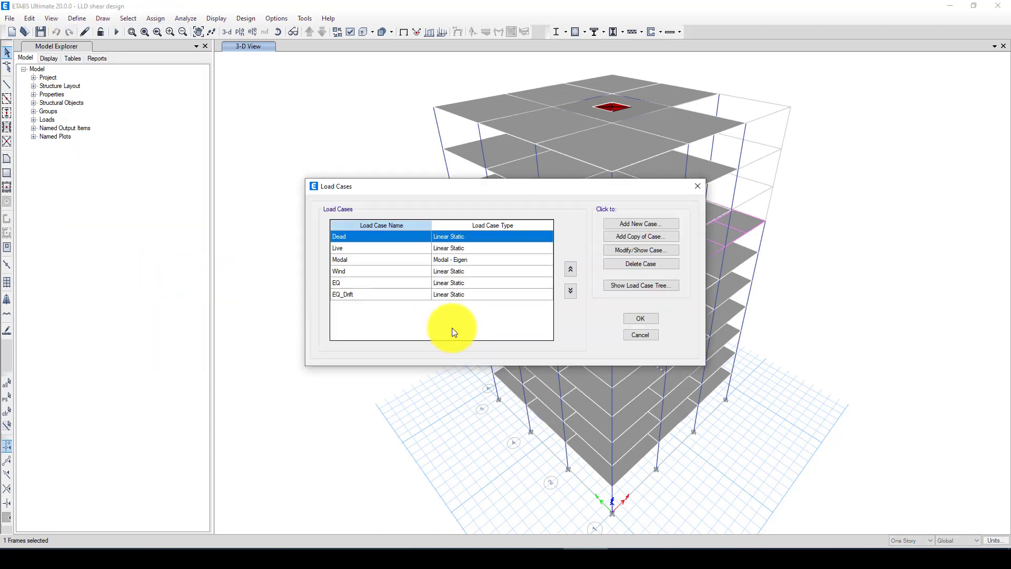
click(613, 225)
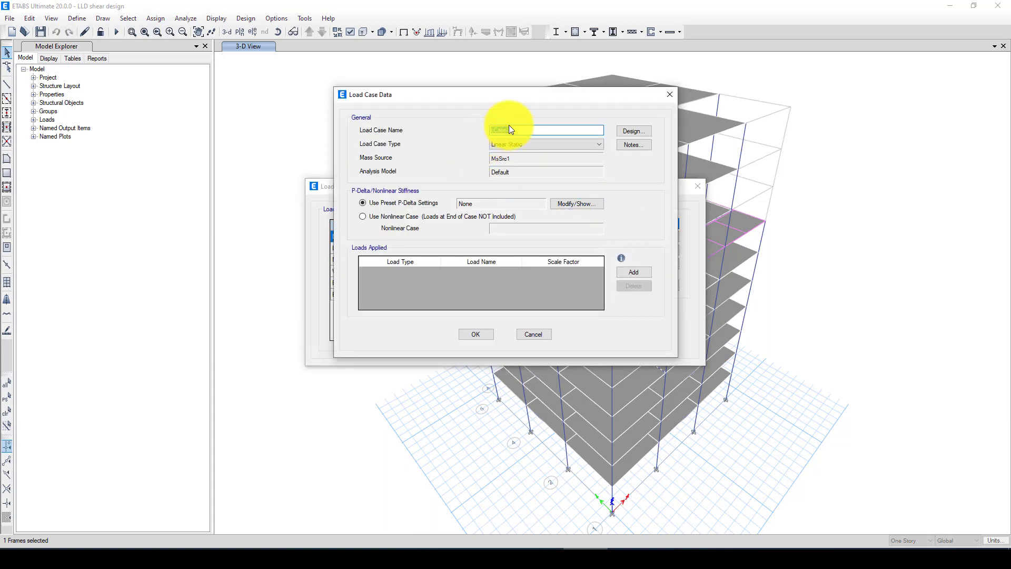
text(RS)
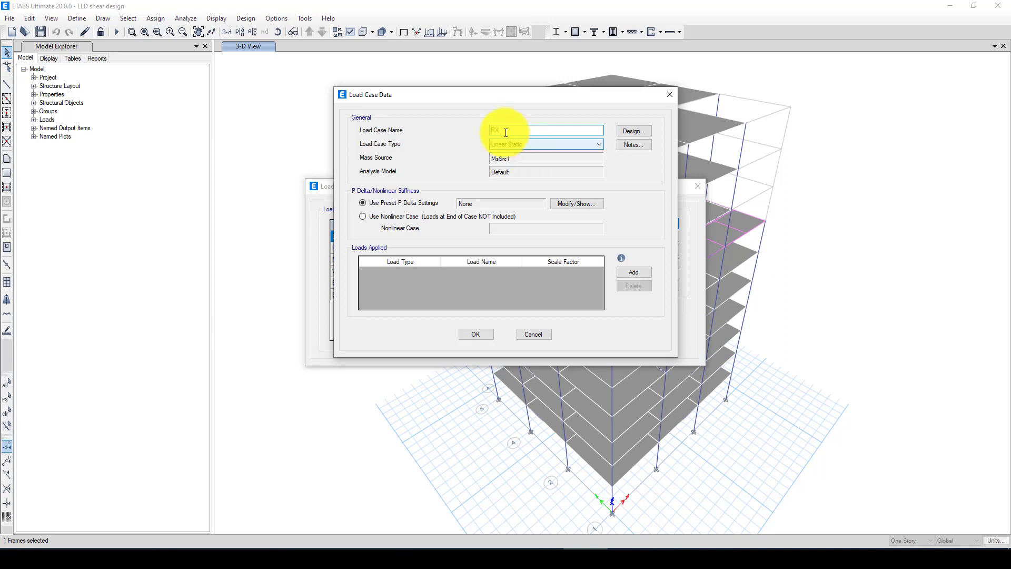
click(518, 147)
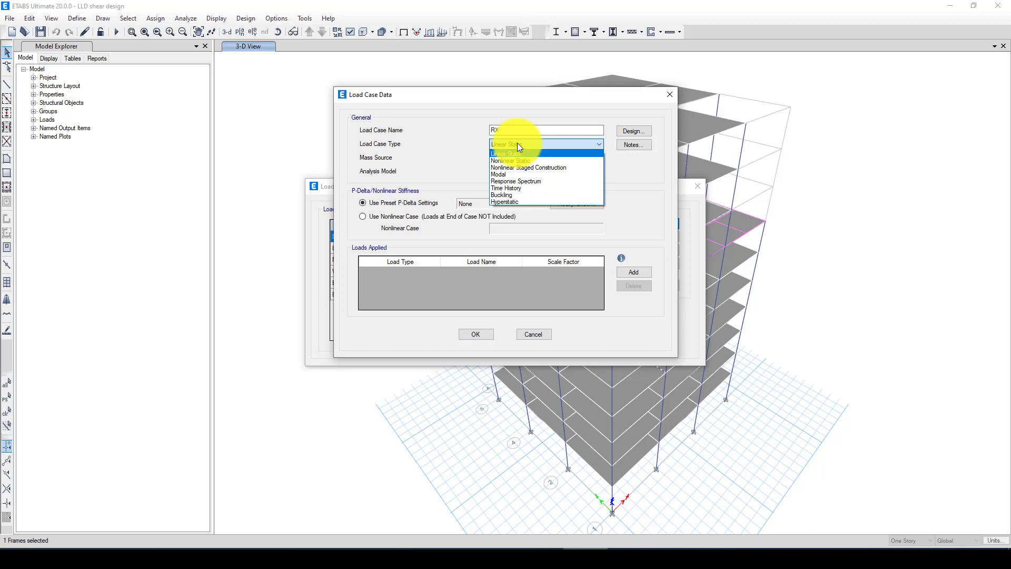
click(527, 181)
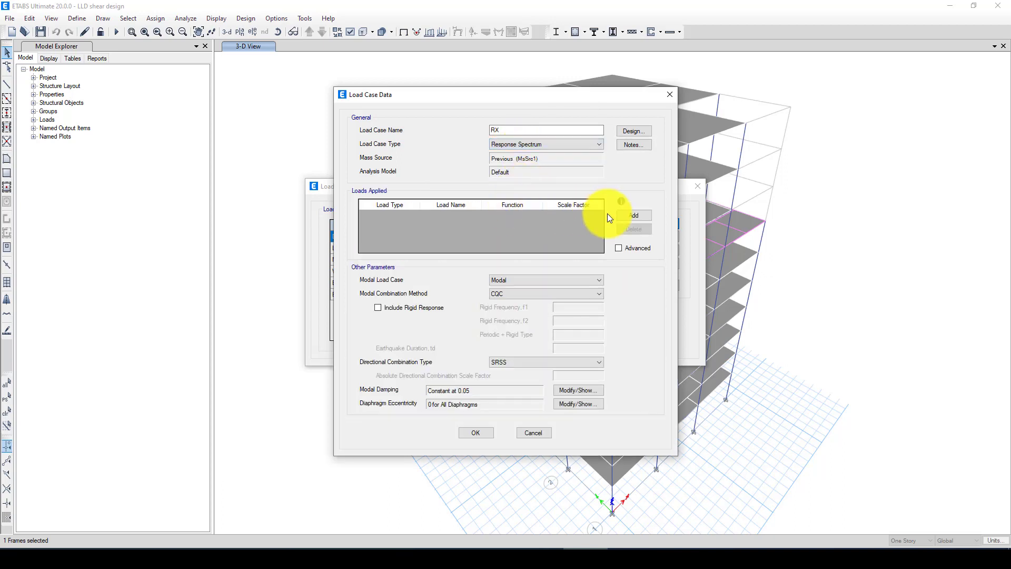
Add a U1 acceleration load to the RX case and assign it the RS function.
click(627, 215)
click(523, 214)
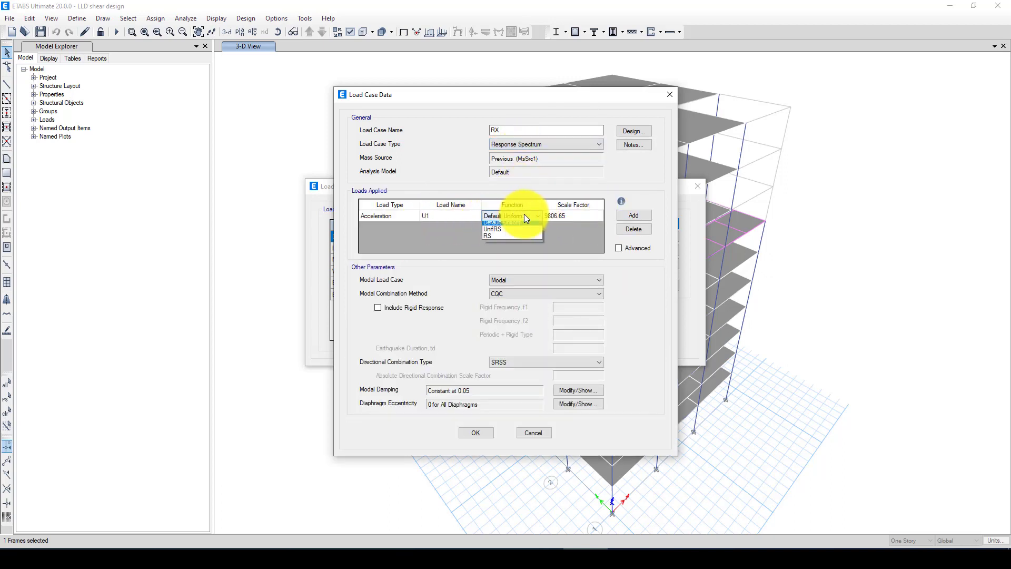
click(510, 233)
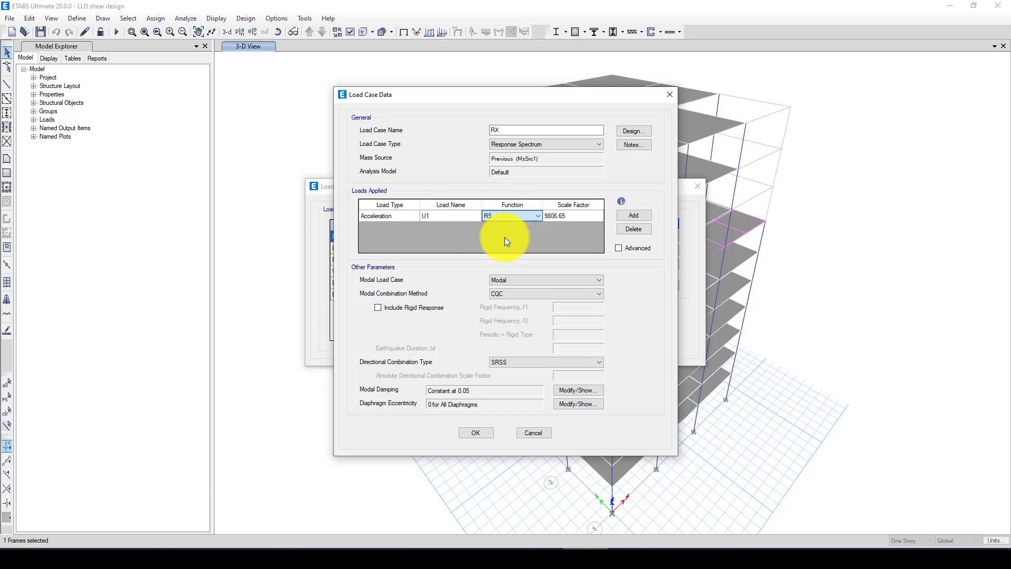
Set the U1 load's scale factor to 9806.65*1/8 and the modal combination method to SRSS.
click(574, 217)
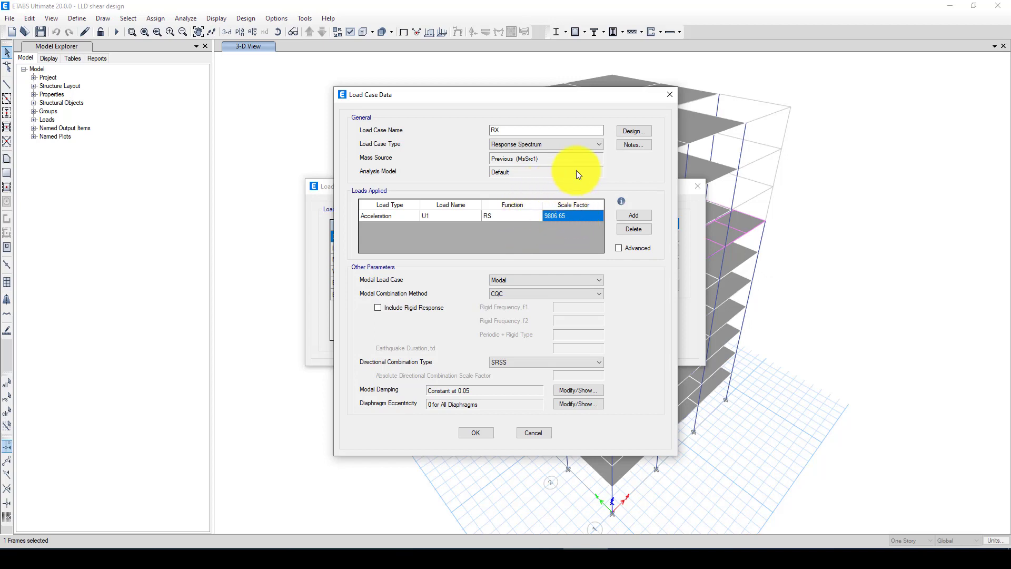
click(569, 216)
drag(565, 218, 531, 218)
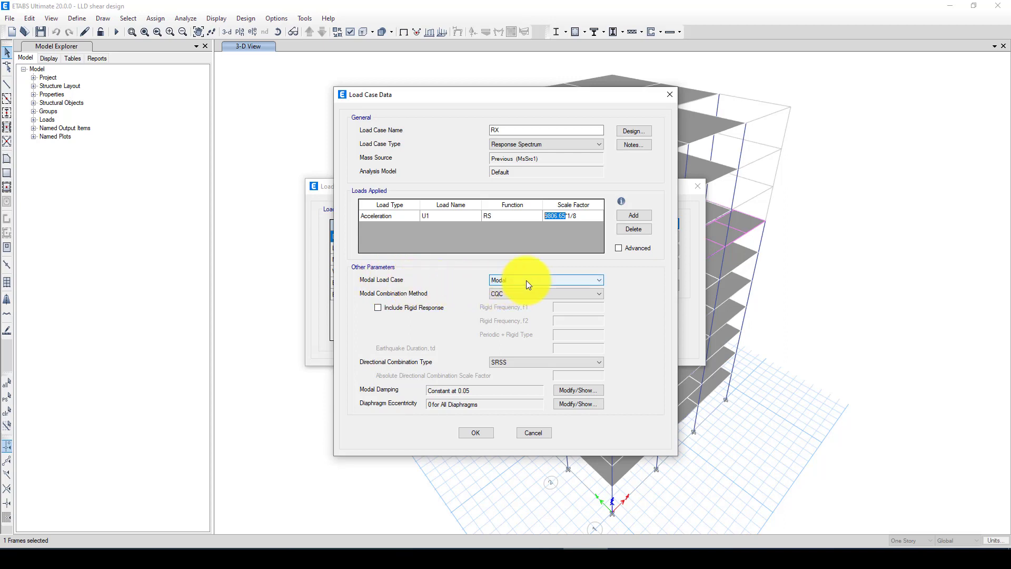
click(519, 295)
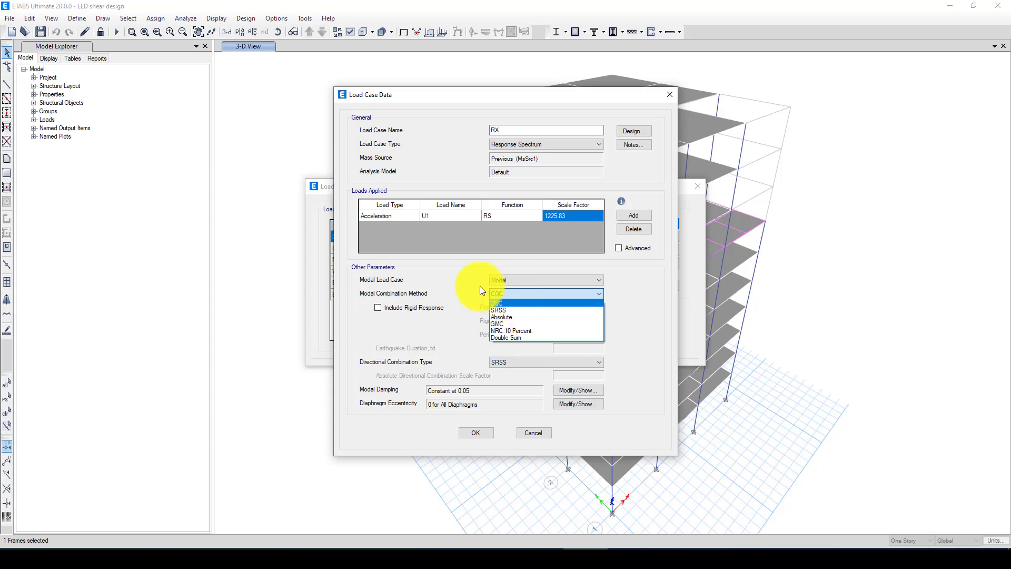
click(520, 309)
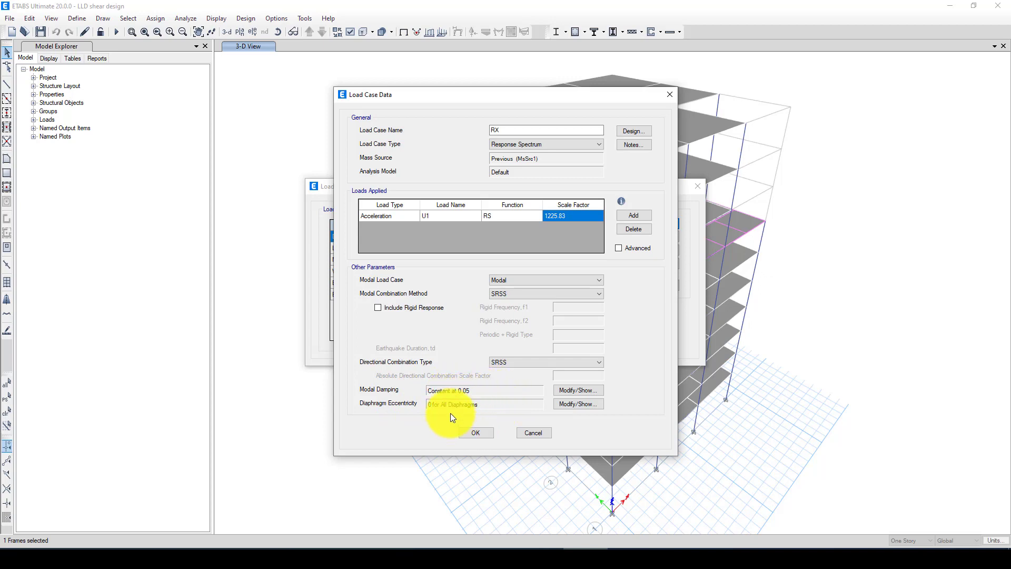
Review the diaphragm eccentricity settings and accept the RX load case.
click(567, 404)
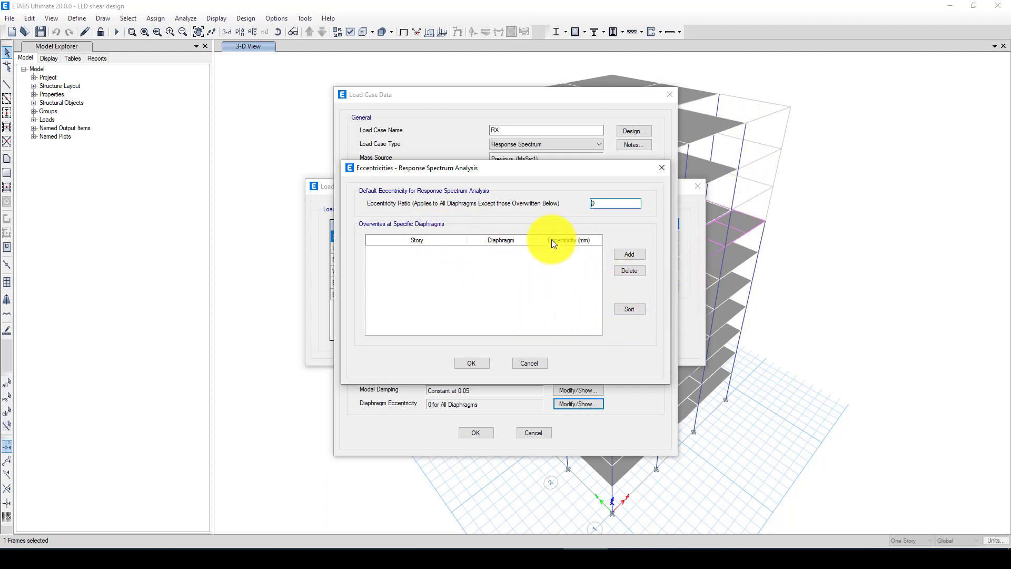
click(545, 364)
click(562, 213)
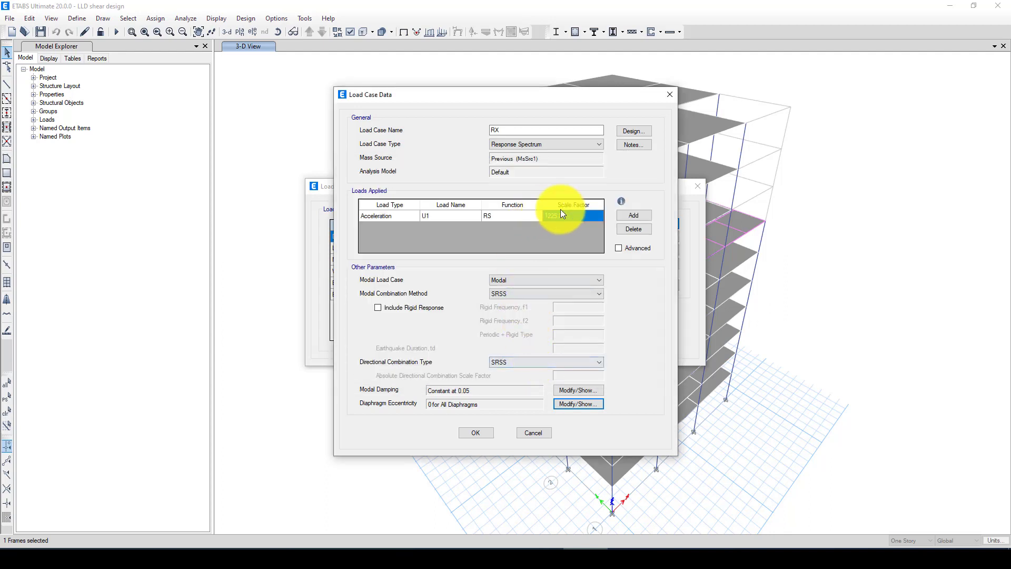
click(477, 432)
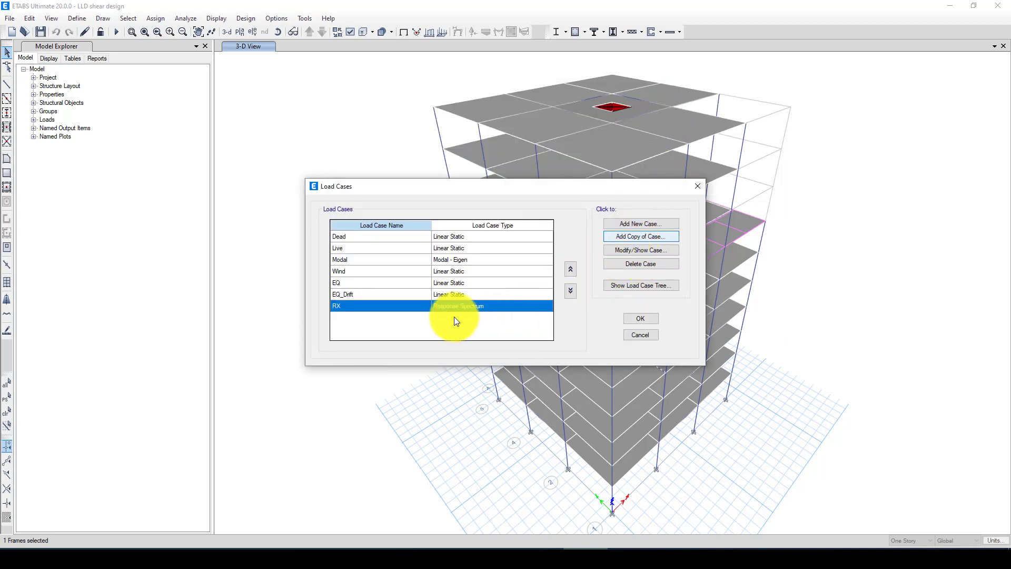
Add a copy of the RX load case and name it RY.
double_click(484, 301)
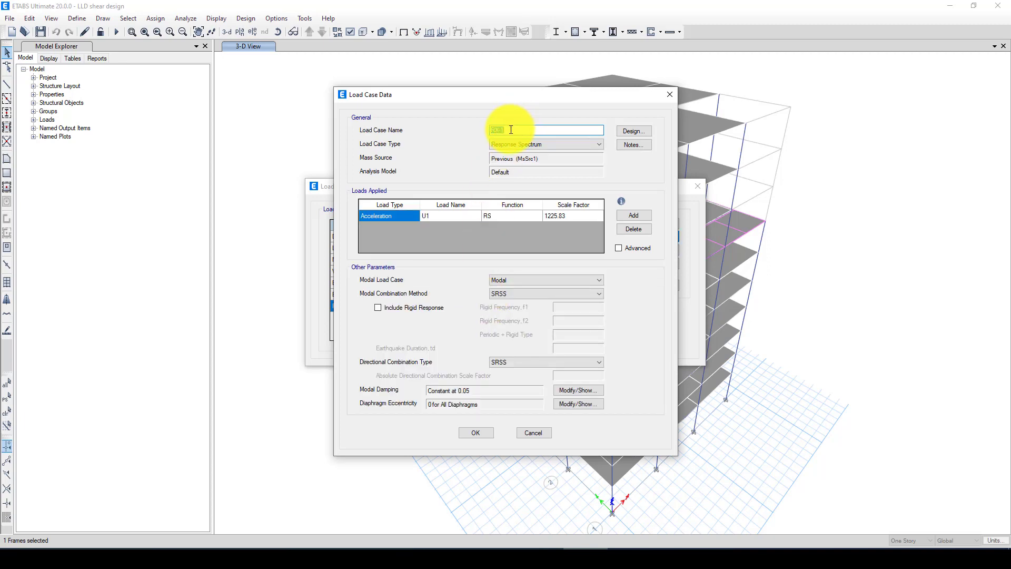
drag(515, 127, 498, 130)
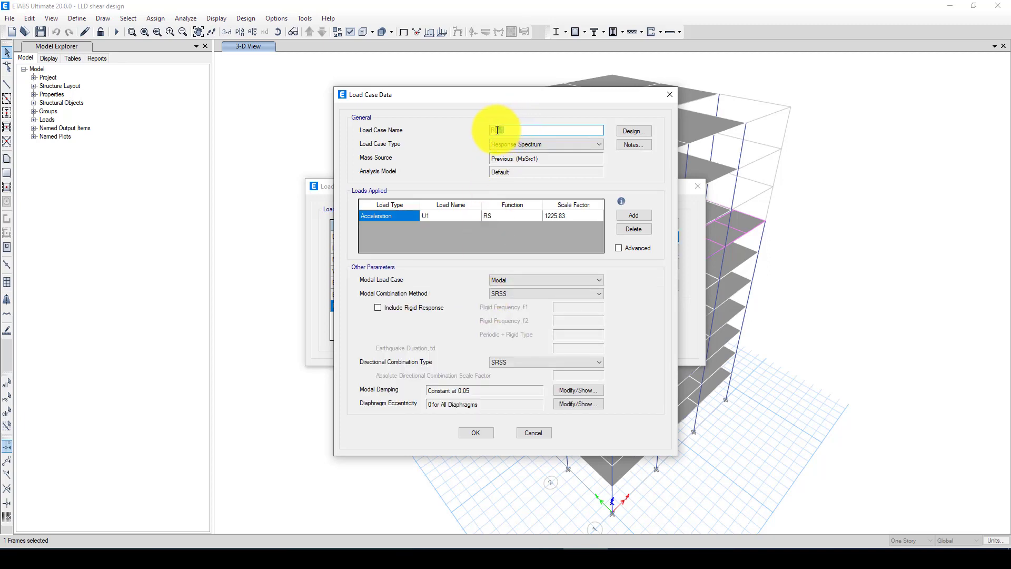
key(BackSpace)
text(Y)
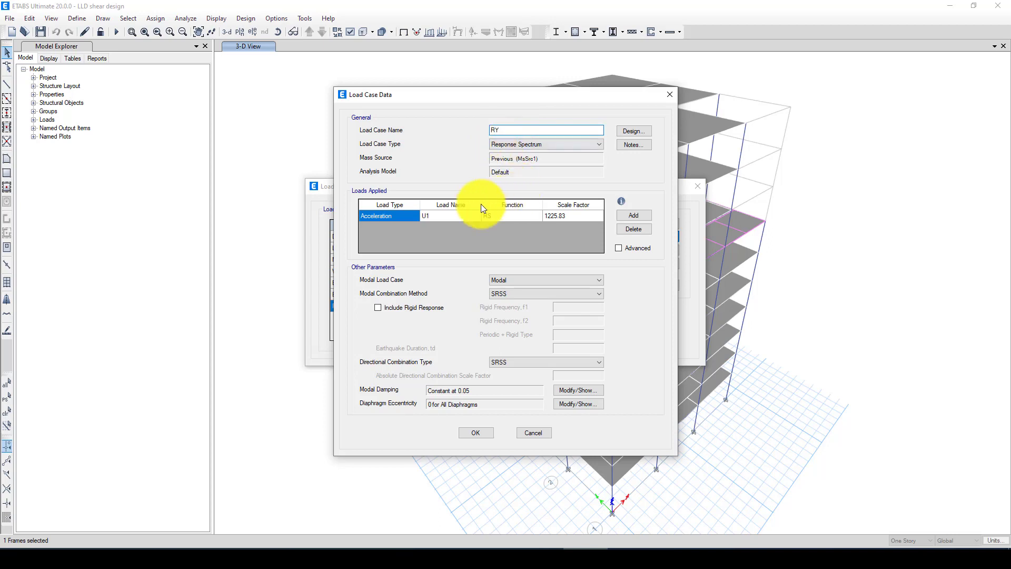
Change the RY case's acceleration load direction to U2 and accept the load case.
click(457, 214)
click(459, 216)
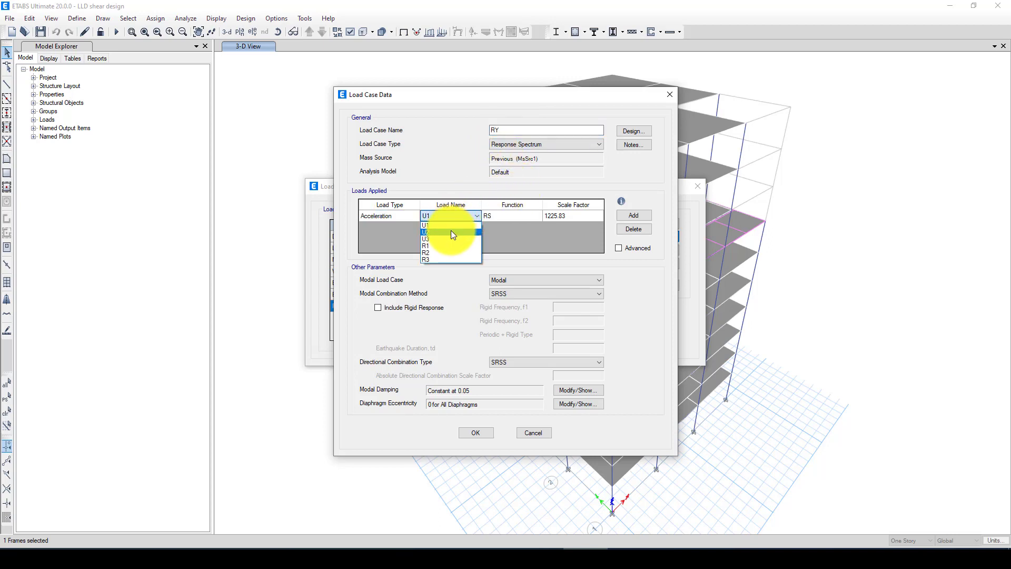
click(451, 232)
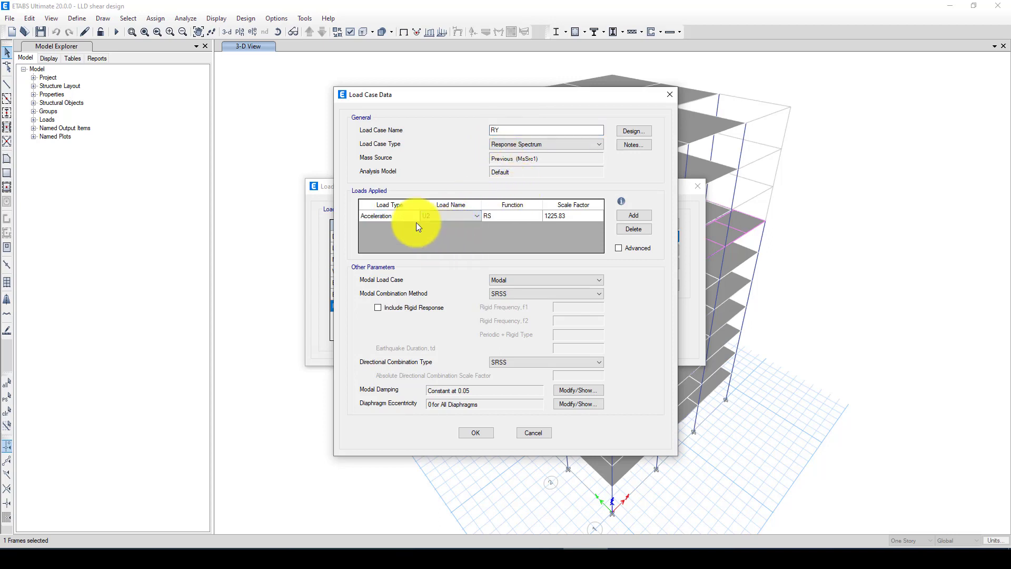
click(477, 433)
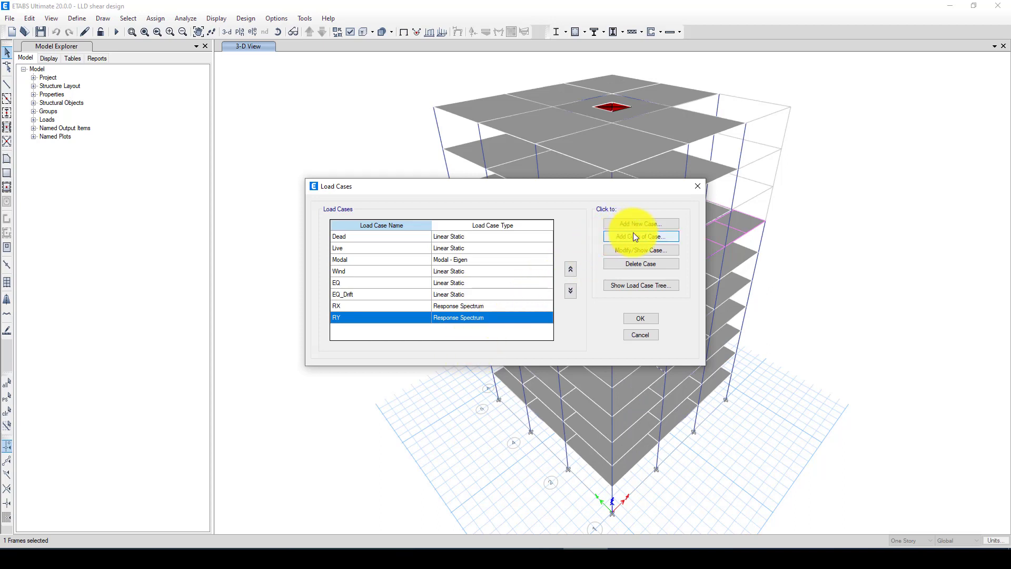
click(454, 306)
click(386, 314)
click(380, 309)
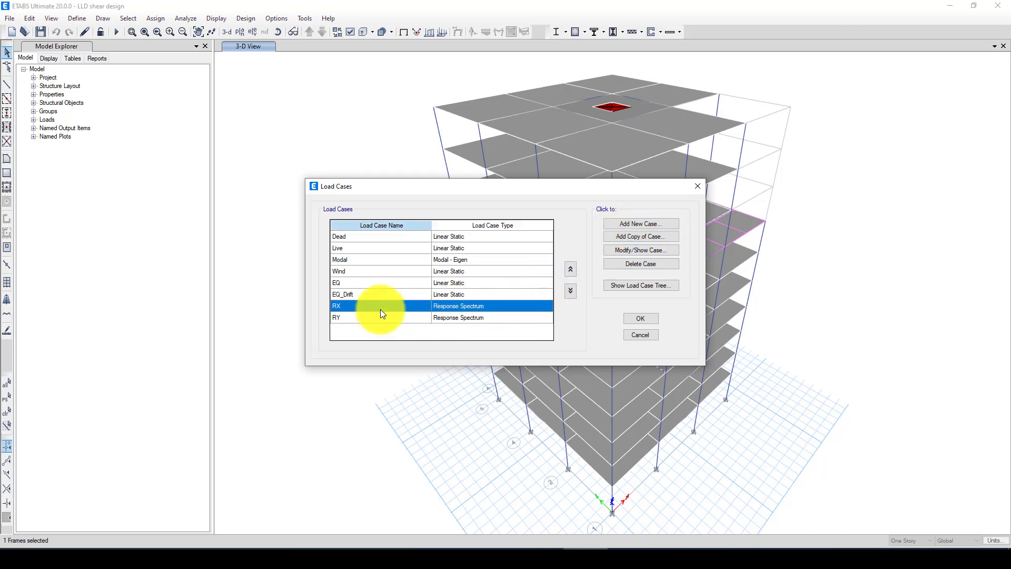
click(384, 317)
click(384, 306)
click(389, 318)
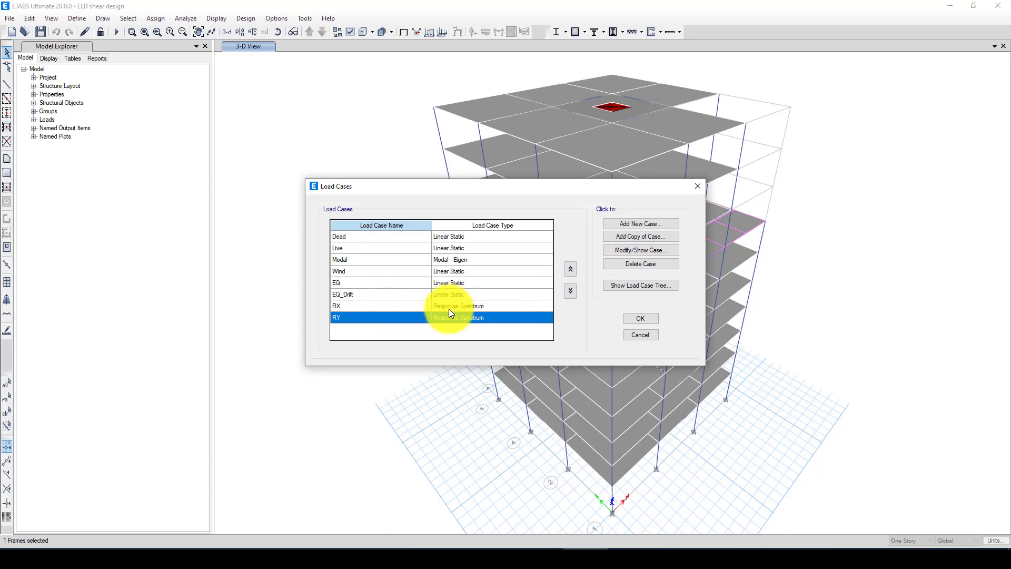
click(384, 310)
click(386, 316)
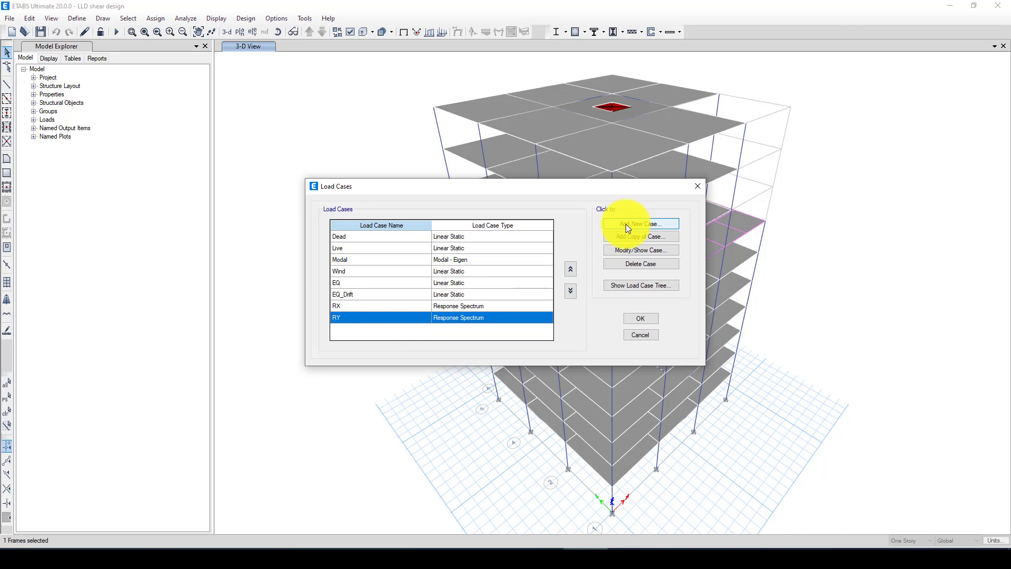
Add a new load case named RX+RY+0.3RZ and set its type to Response Spectrum.
click(600, 228)
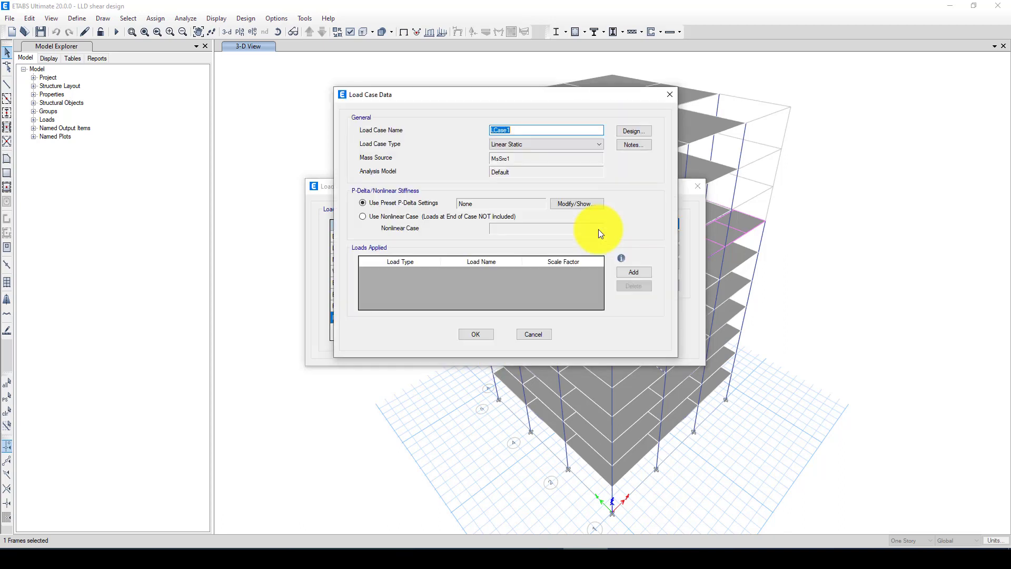
key(Escape)
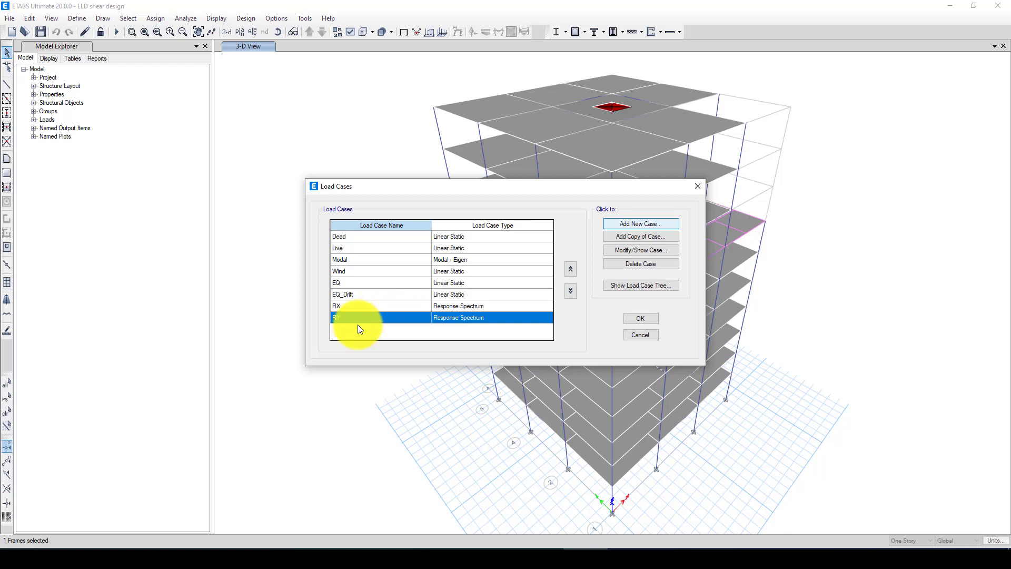
key(Return)
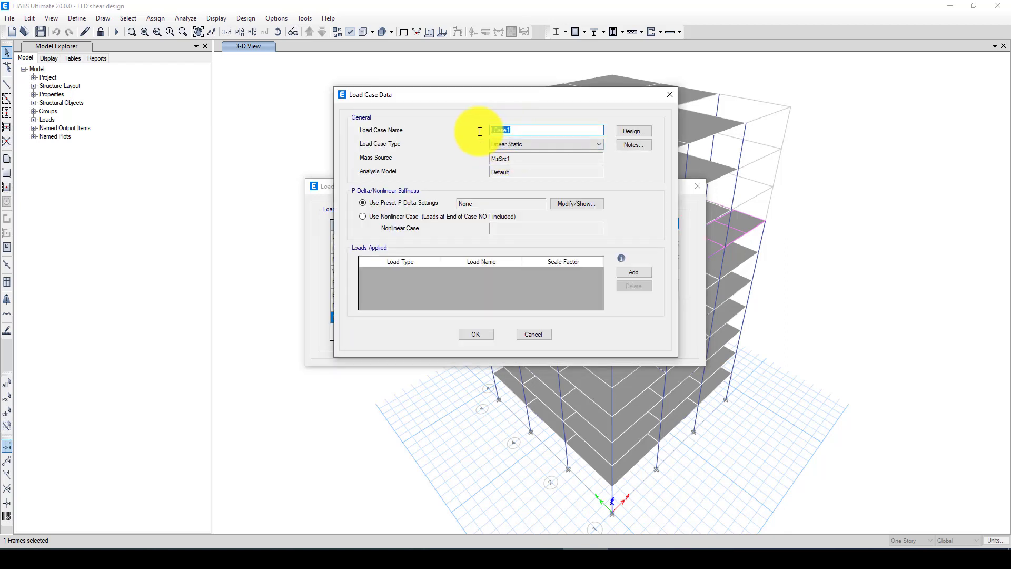
text(R)
text(X-R)
text(Y)
text(+0.3)
text(RZ)
click(521, 146)
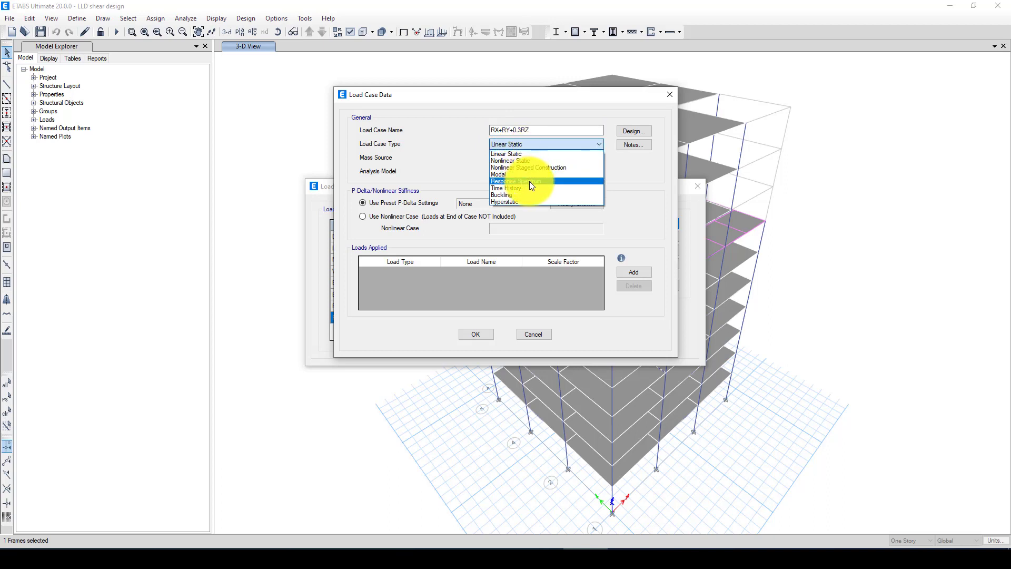
click(530, 181)
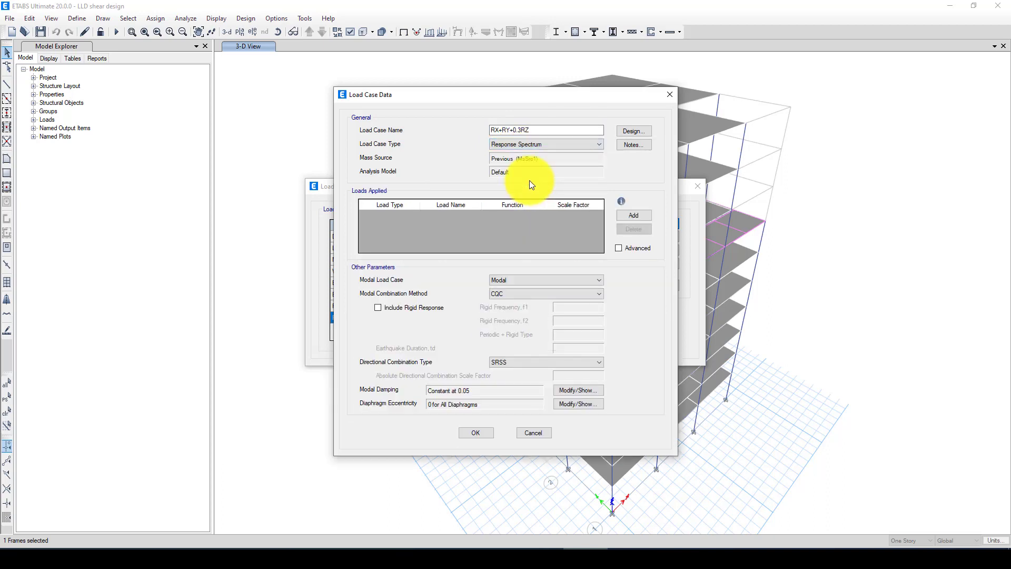
Add three acceleration loads to the RX+RY+0.3RZ case in directions U1, U2 and U3.
click(634, 215)
click(633, 215)
click(634, 214)
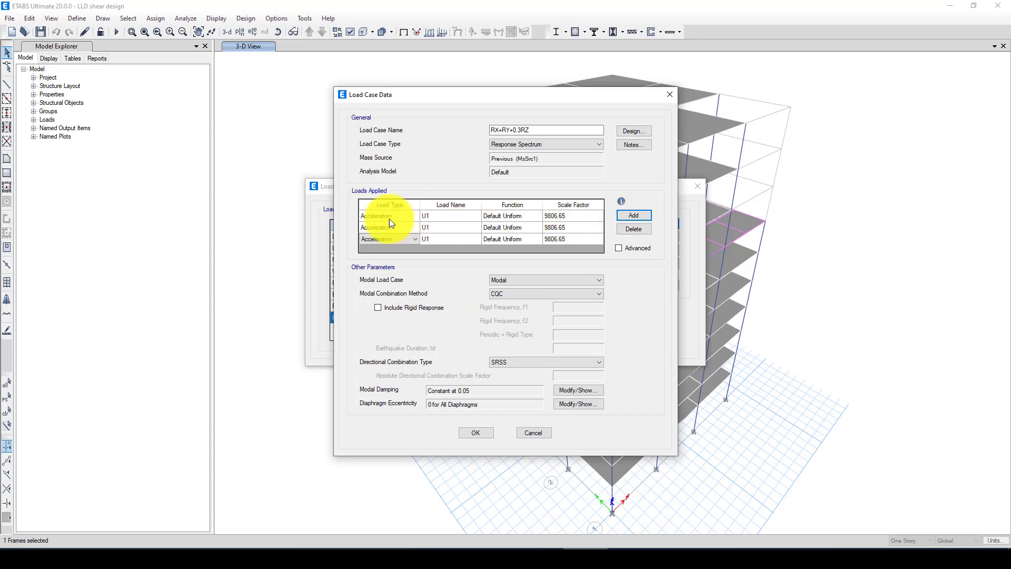
click(461, 216)
click(457, 227)
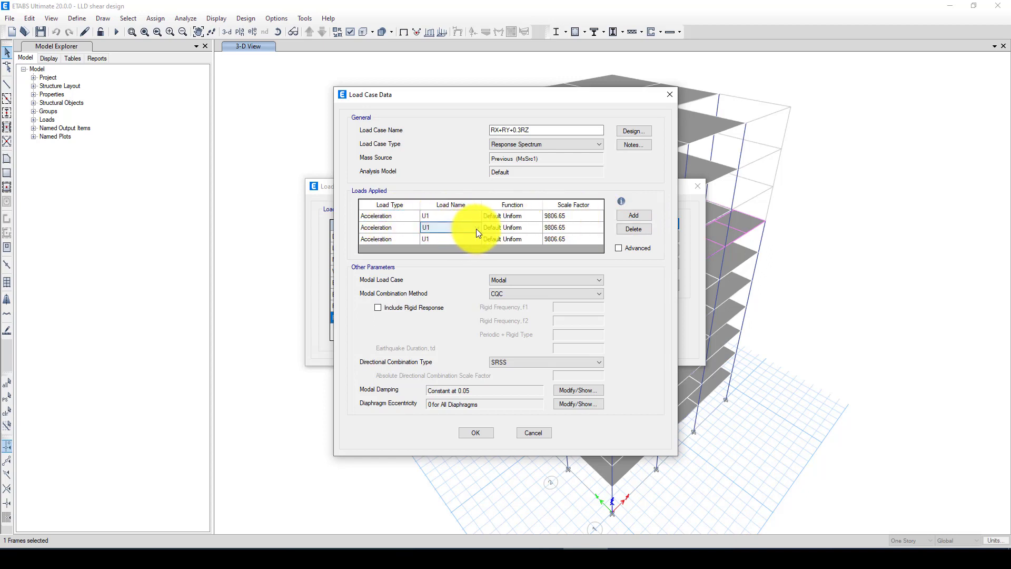
click(476, 228)
click(448, 244)
click(459, 238)
click(463, 240)
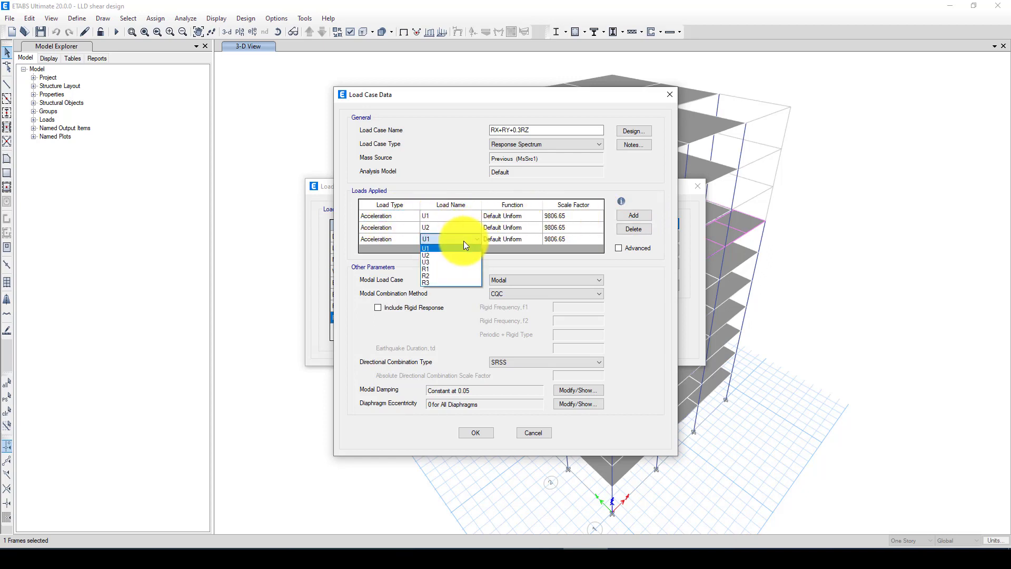
click(451, 262)
Assign the RS function to the U1, U2 and U3 acceleration loads.
click(519, 215)
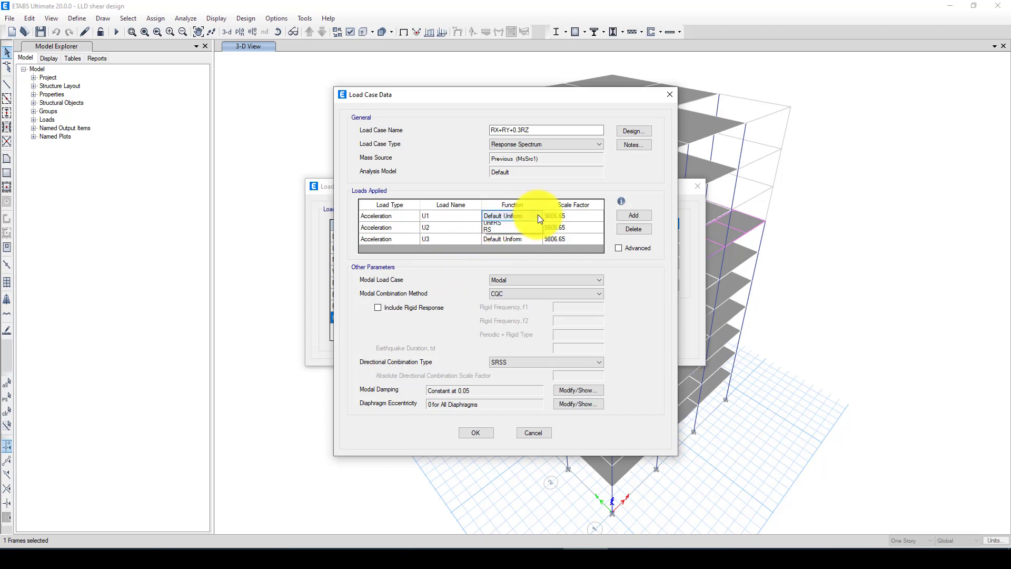
click(538, 216)
click(514, 240)
click(529, 227)
click(529, 227)
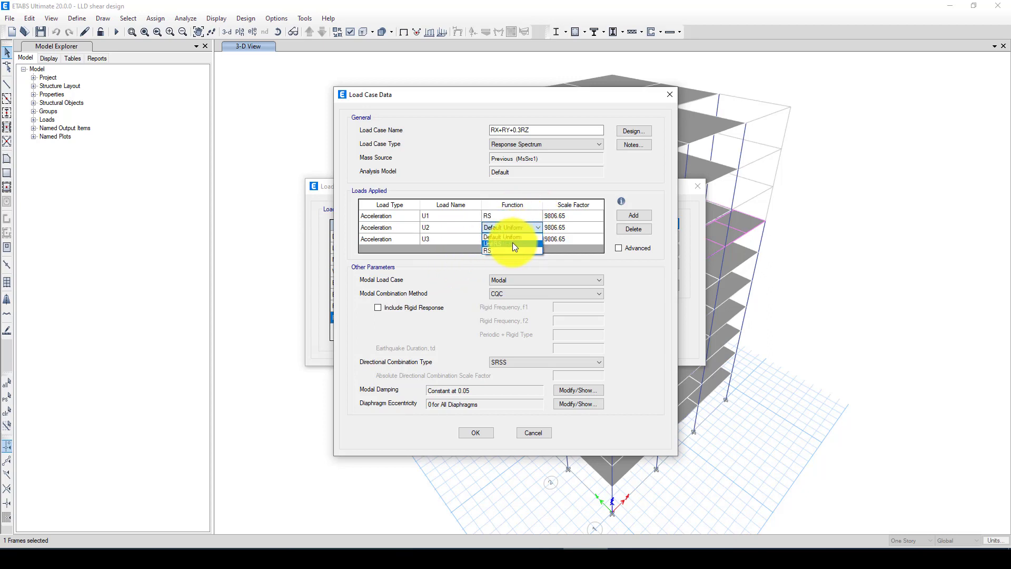
click(509, 250)
click(527, 239)
click(527, 239)
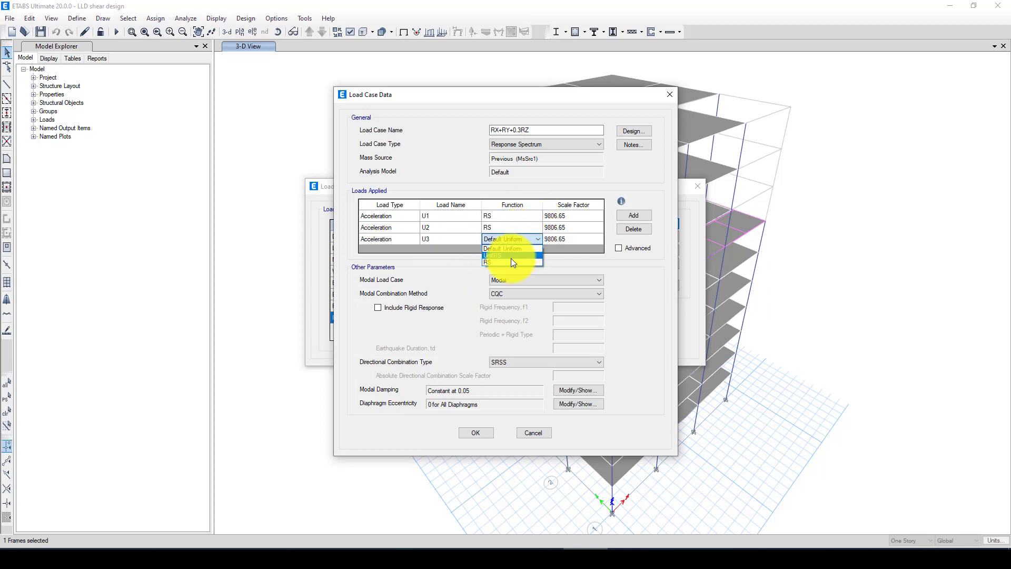
Set the scale factors to 1225.83 for U1 and U2 and 367.75 for U3.
click(574, 217)
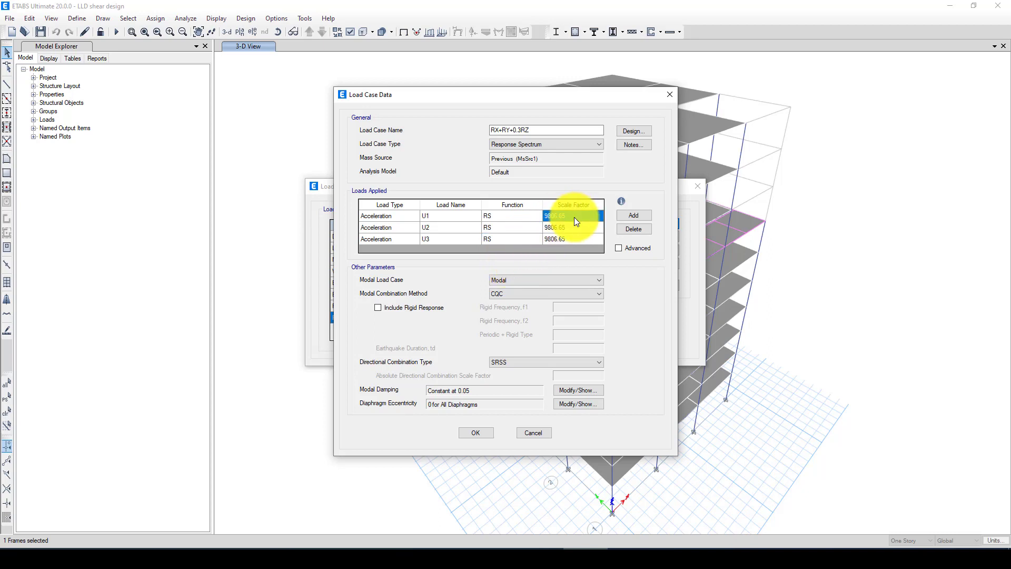
click(575, 217)
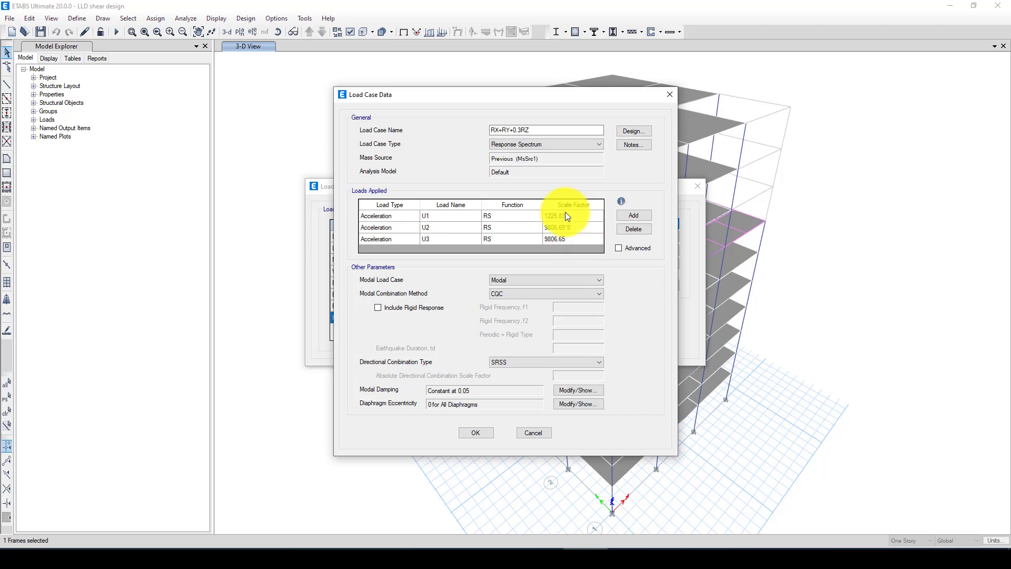
click(569, 239)
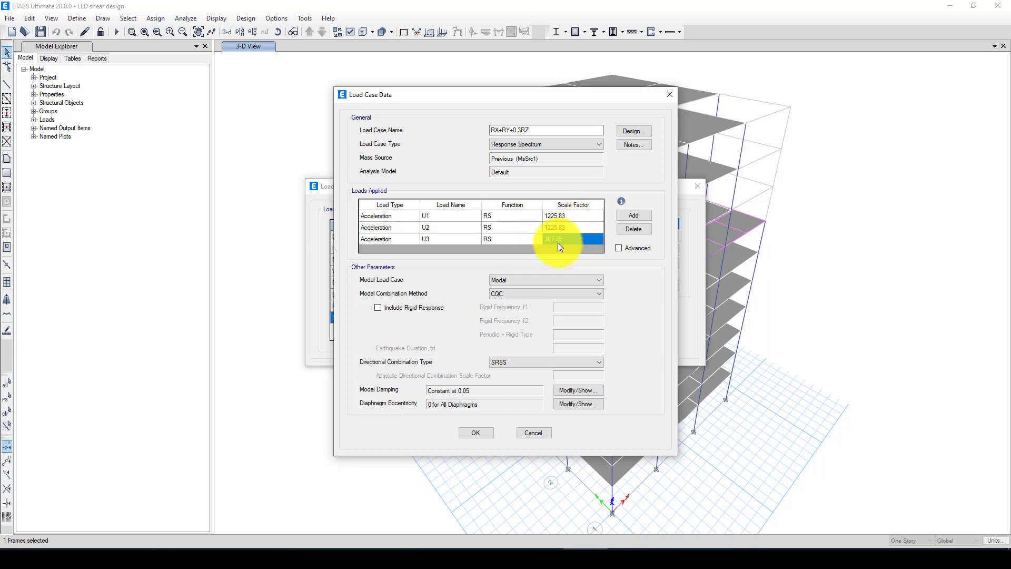
Set the modal combination method to SRSS and accept the RX+RY+0.3RZ load case.
click(513, 291)
click(507, 310)
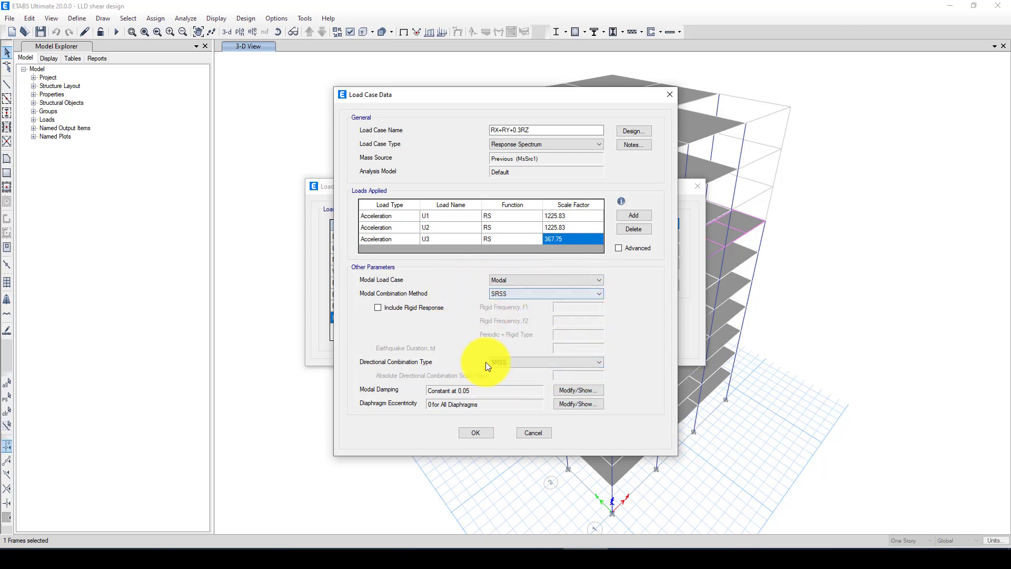
click(477, 433)
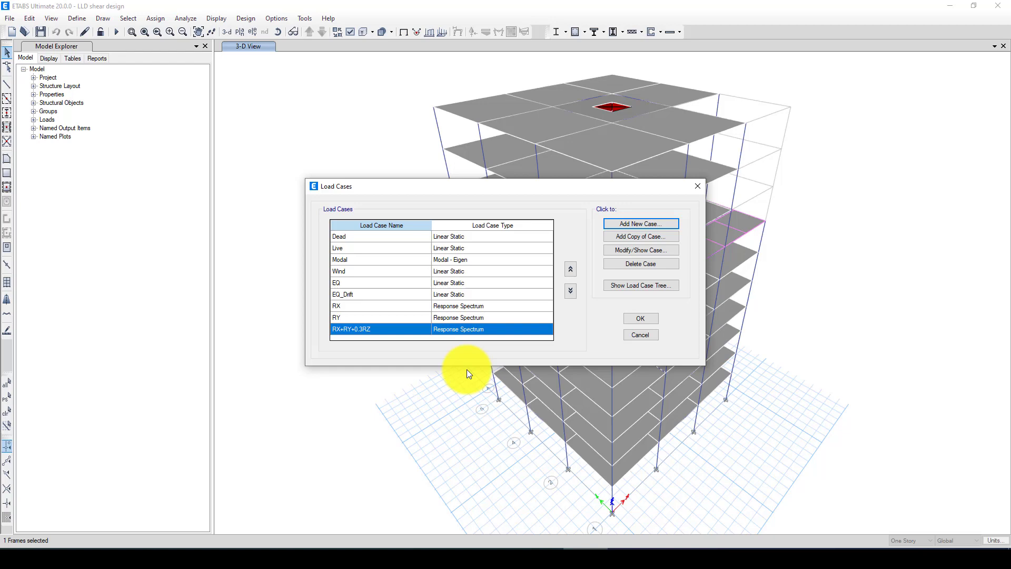
Review the RX, RY and RX+RY+0.3RZ entries and accept the load case list.
click(423, 307)
click(427, 318)
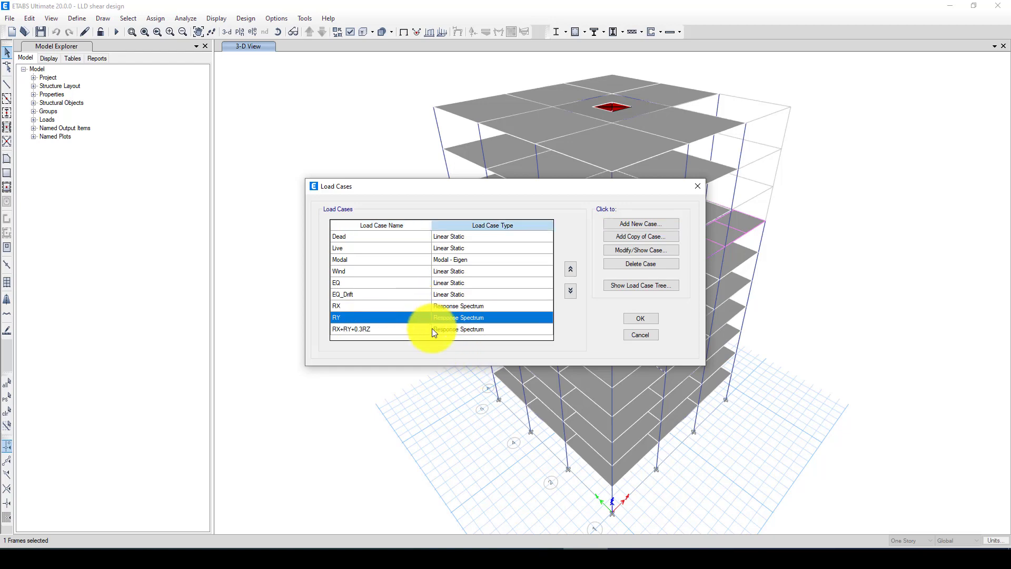
click(433, 329)
click(436, 307)
click(441, 319)
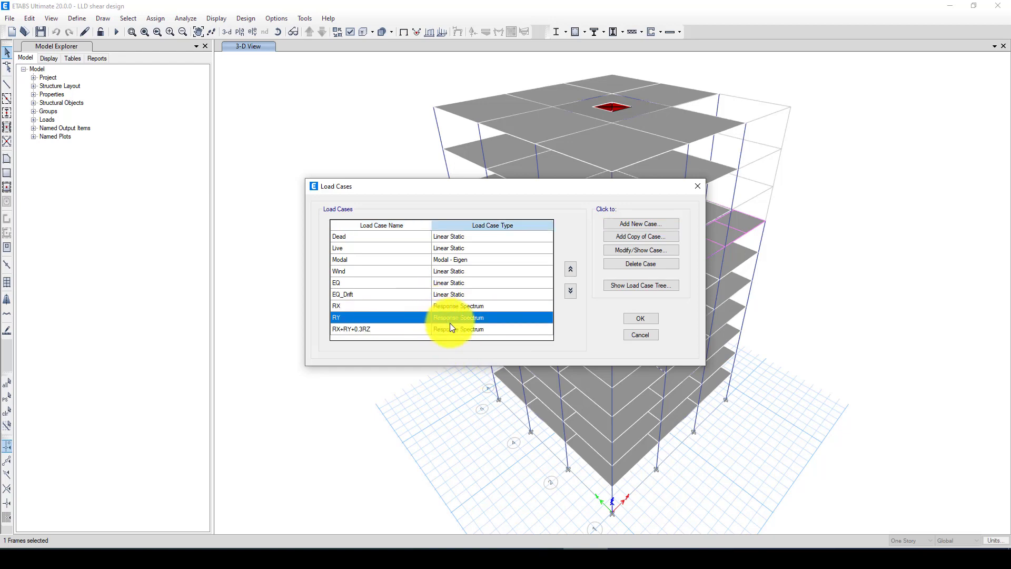
click(443, 332)
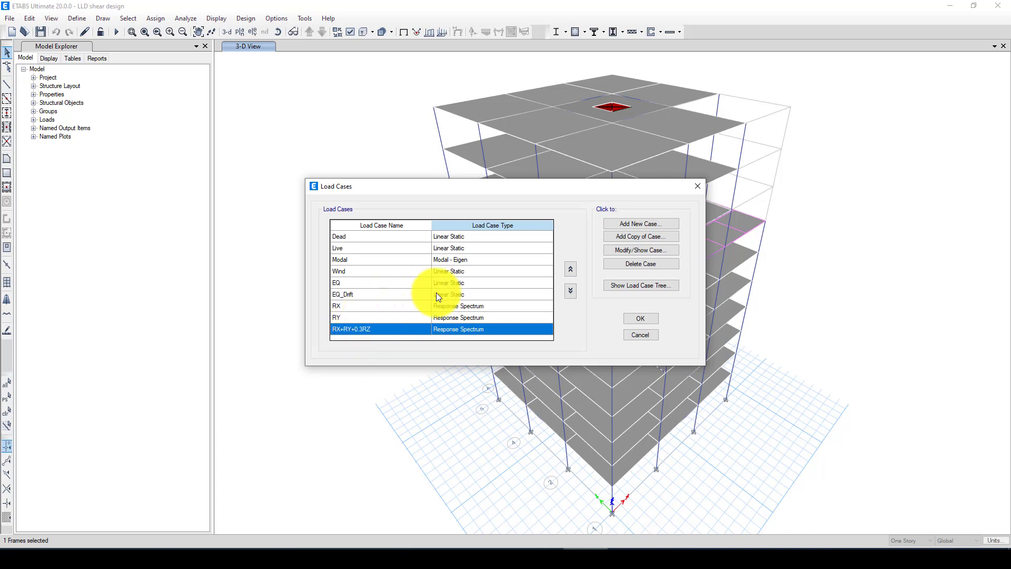
click(641, 319)
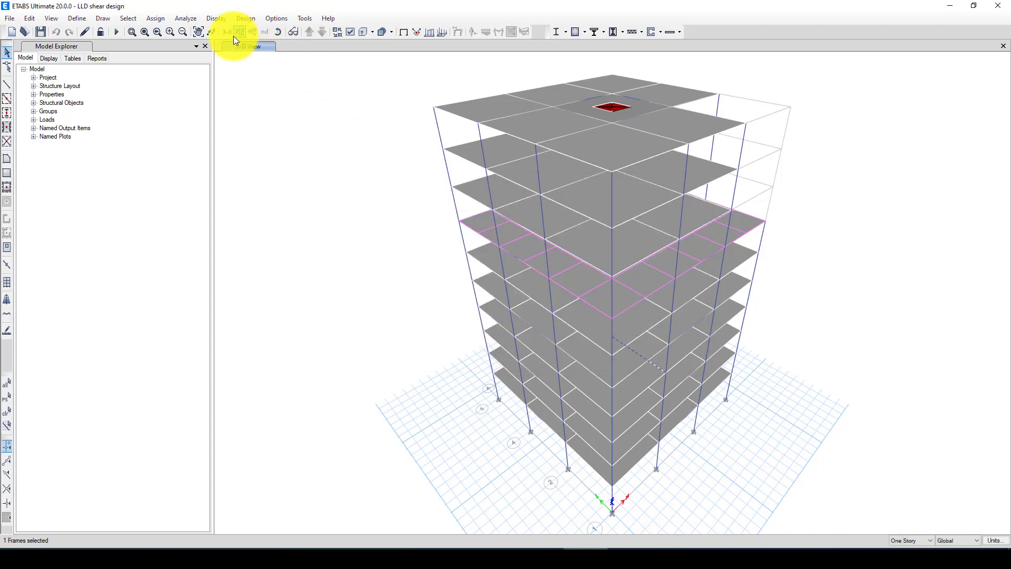
Check the load cases set to run and run the analysis for Modal, RX, RY and RX+RY+0.3RZ.
click(186, 21)
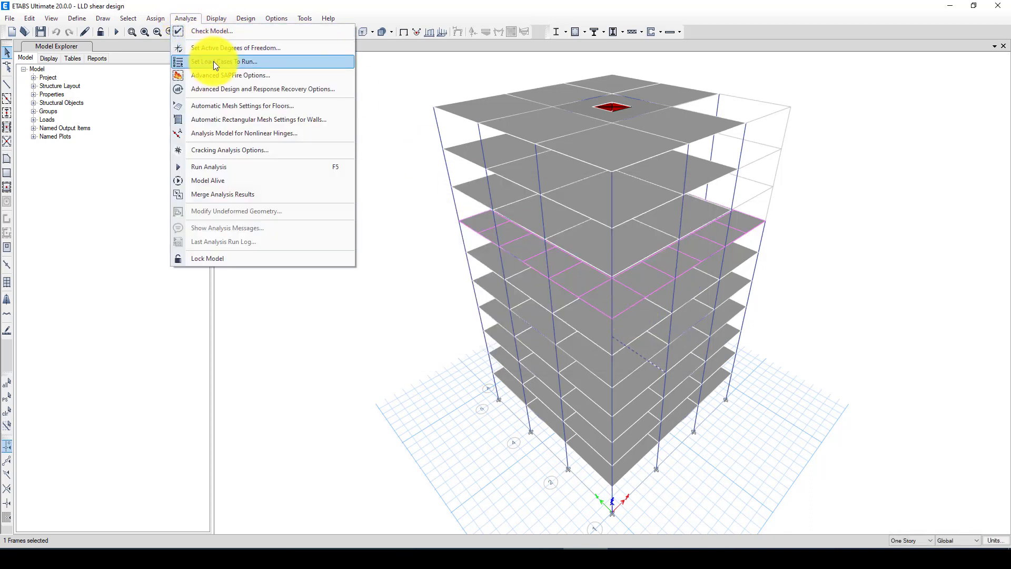
click(228, 80)
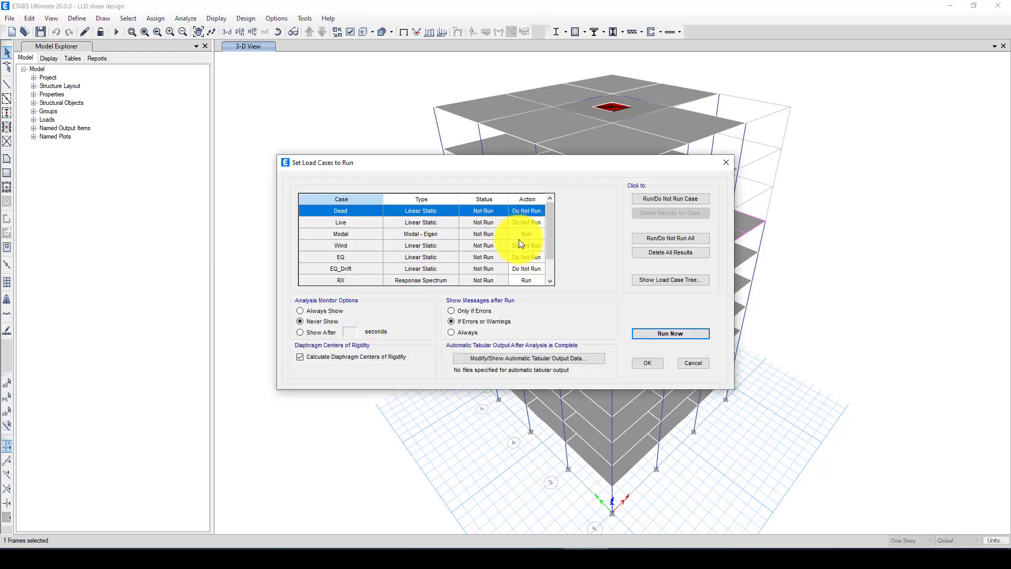
click(520, 270)
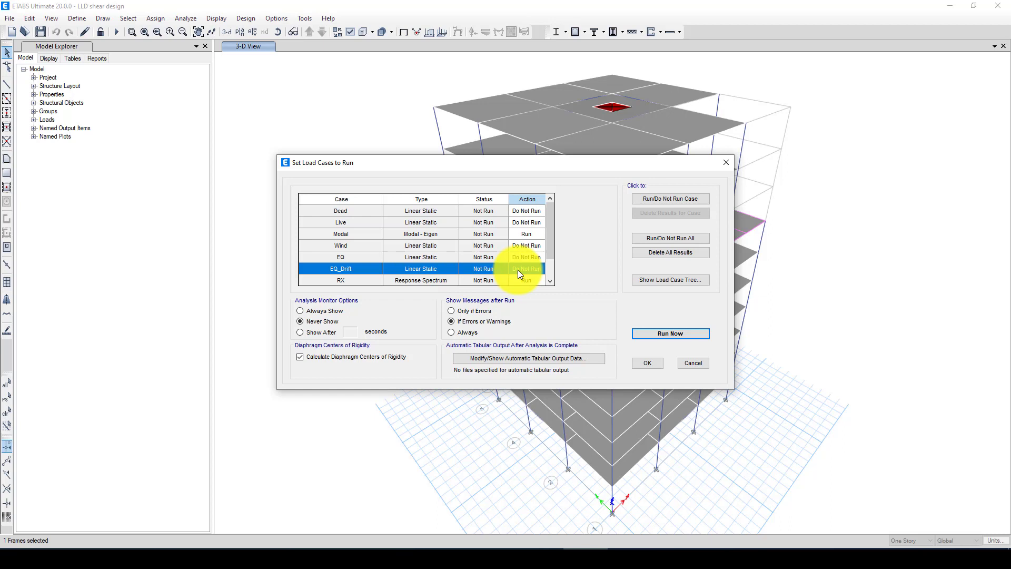
scroll(478, 268, down, 1)
click(361, 250)
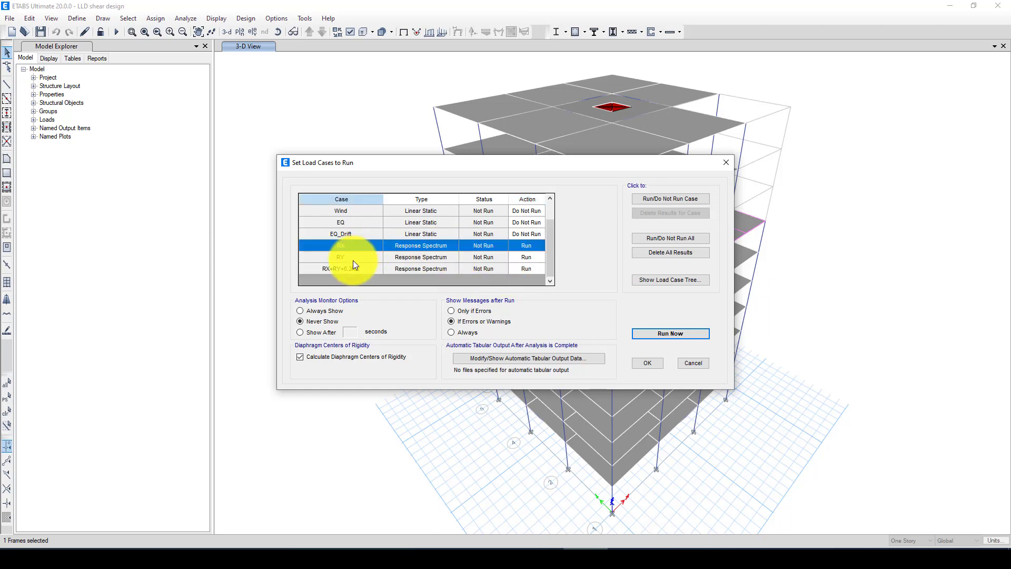
click(352, 258)
click(350, 267)
scroll(358, 264, up, 1)
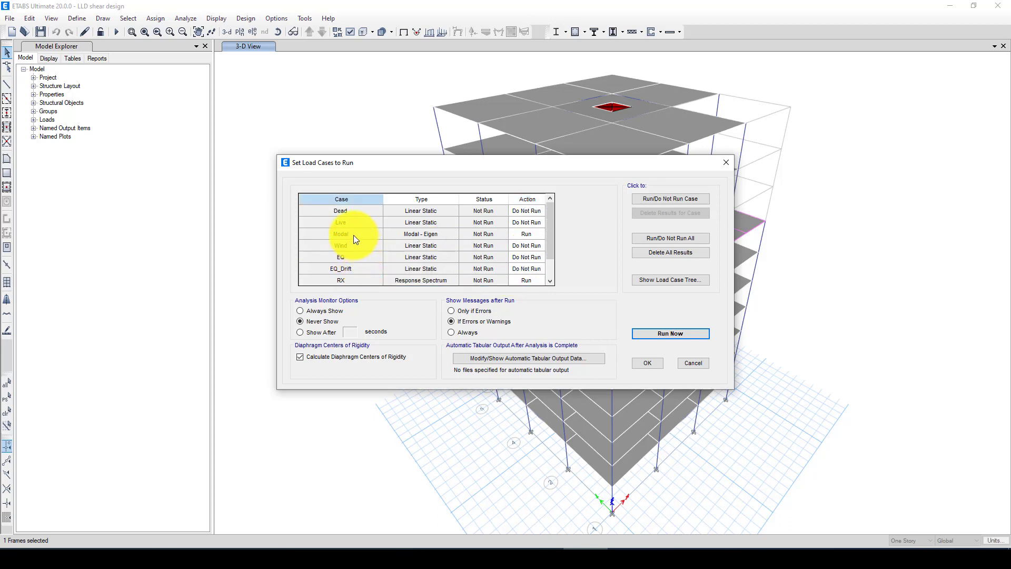
click(361, 238)
click(662, 334)
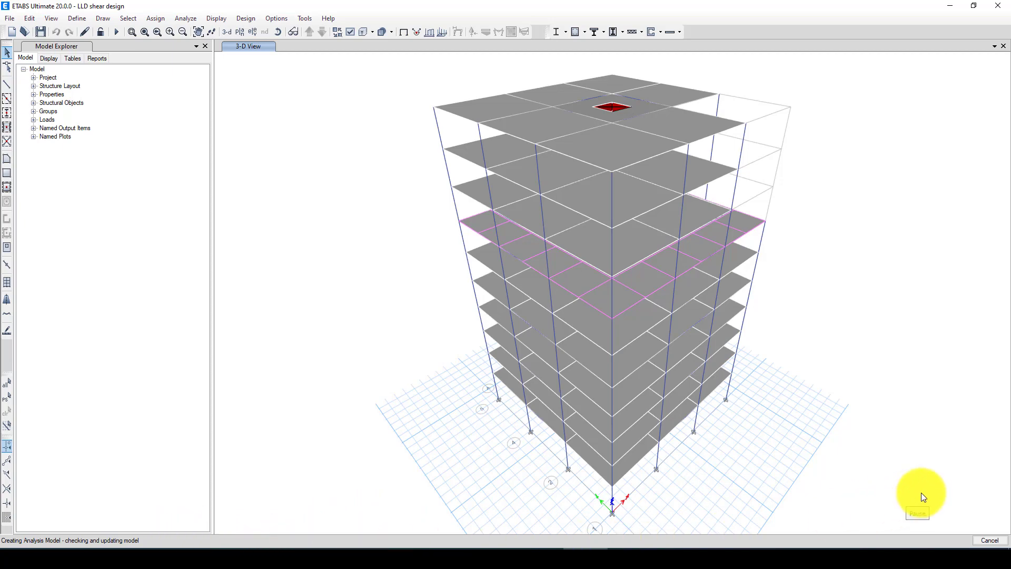
mouse_move(601, 348)
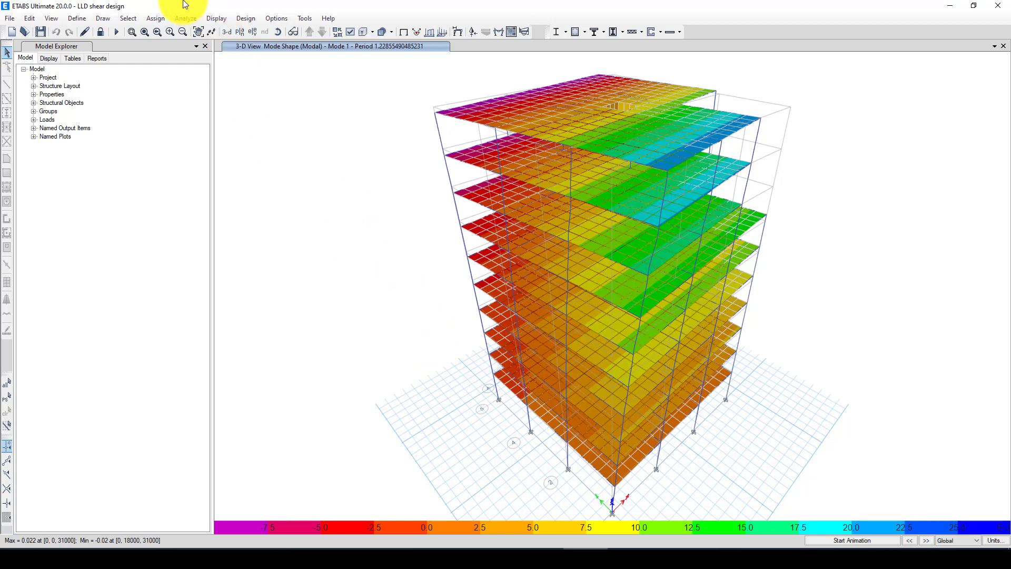
Show the deformed shape with Displacement UX contours for load case RX, and switch the display to case RY.
click(213, 17)
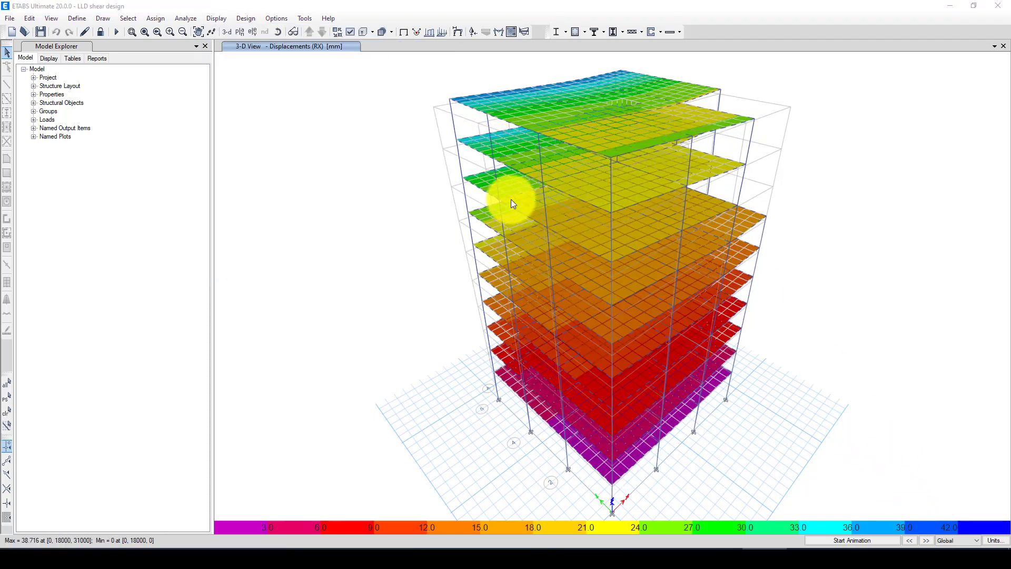
click(218, 18)
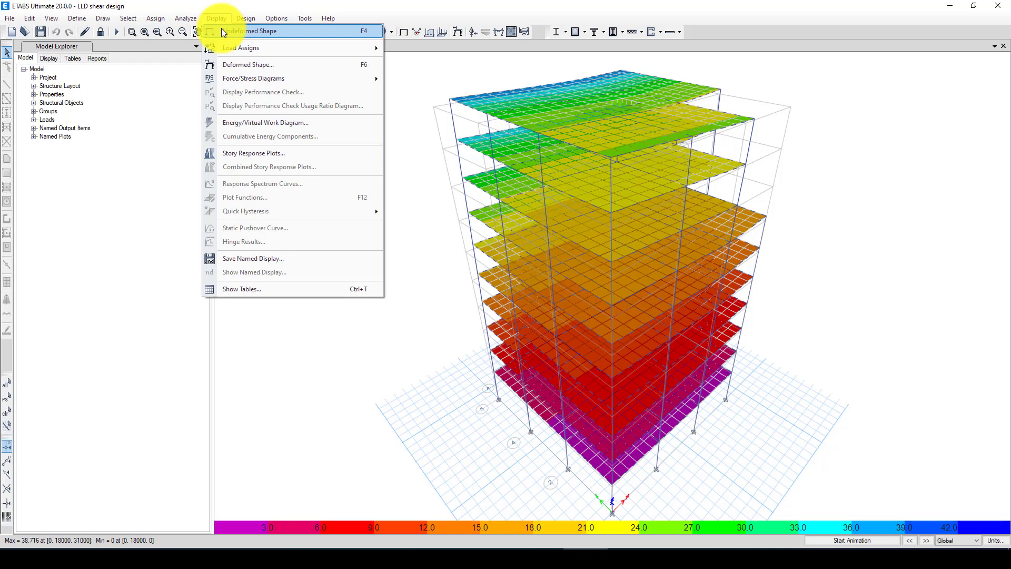
click(287, 67)
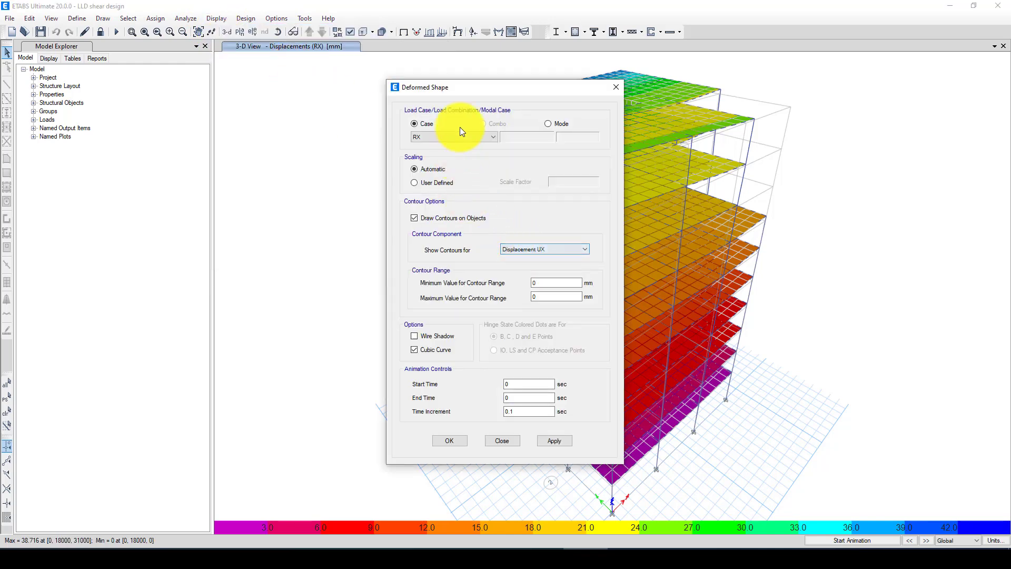
drag(493, 93, 360, 90)
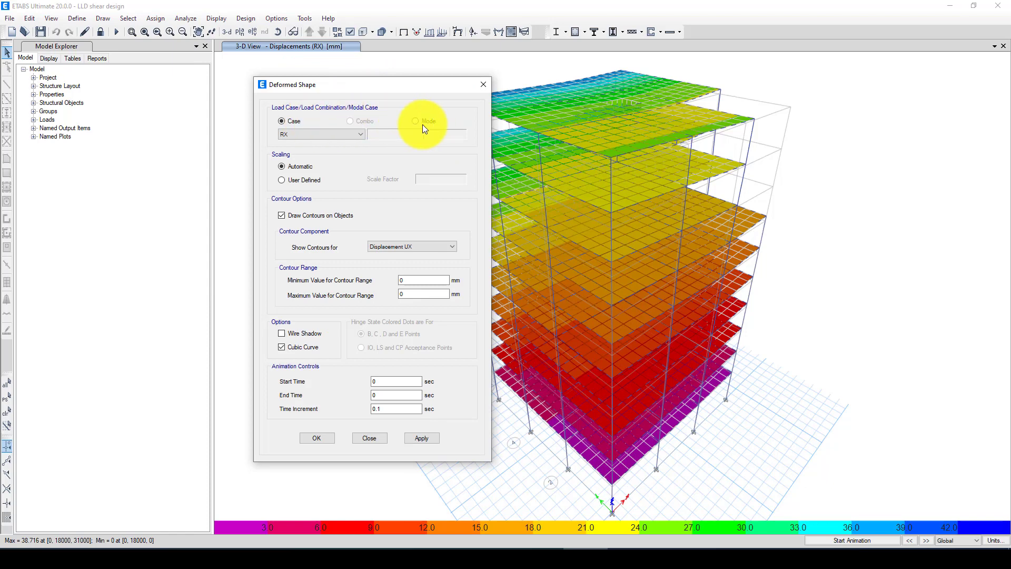
click(299, 134)
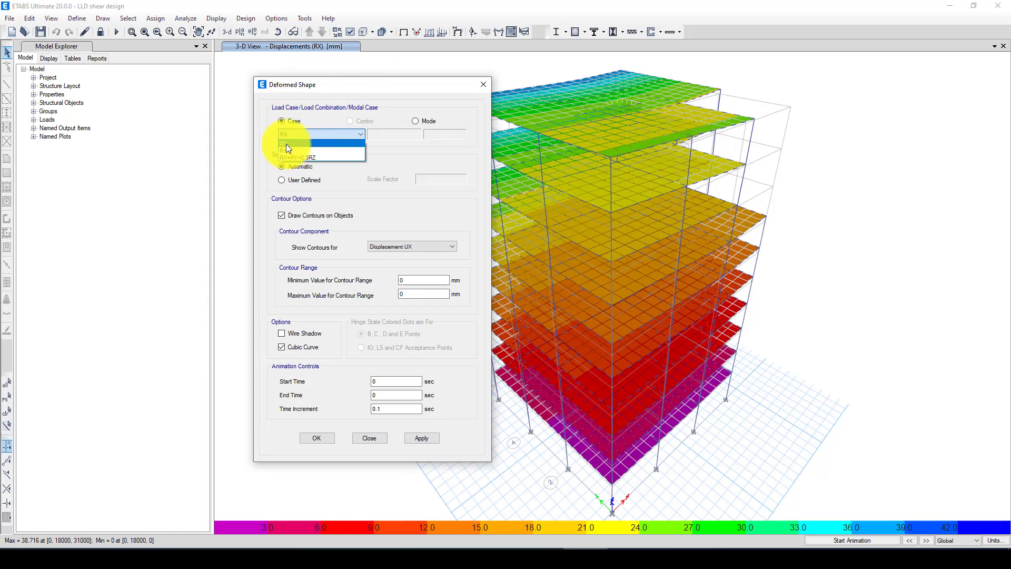
click(287, 148)
click(430, 438)
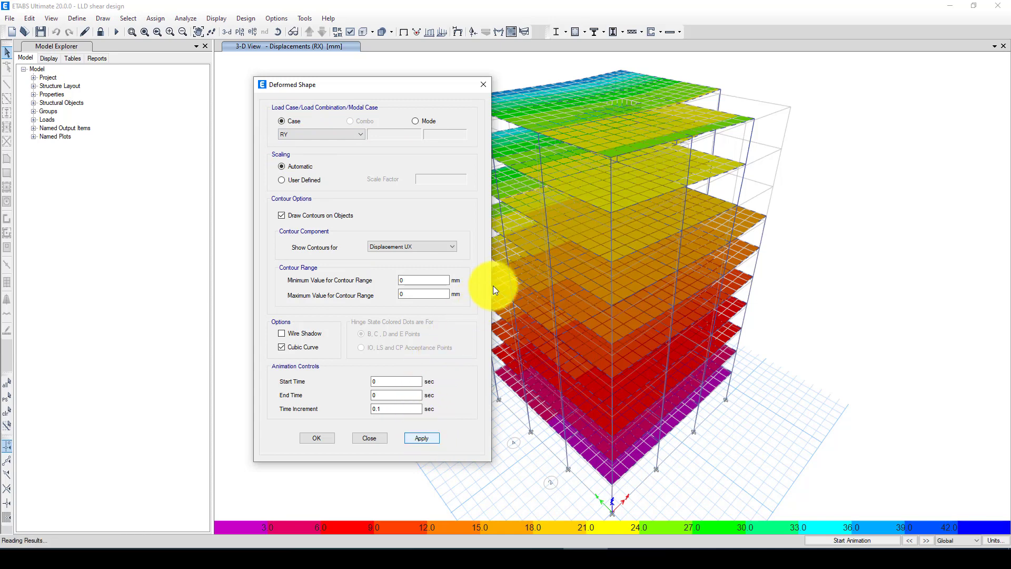
drag(395, 83, 250, 91)
drag(356, 93, 266, 94)
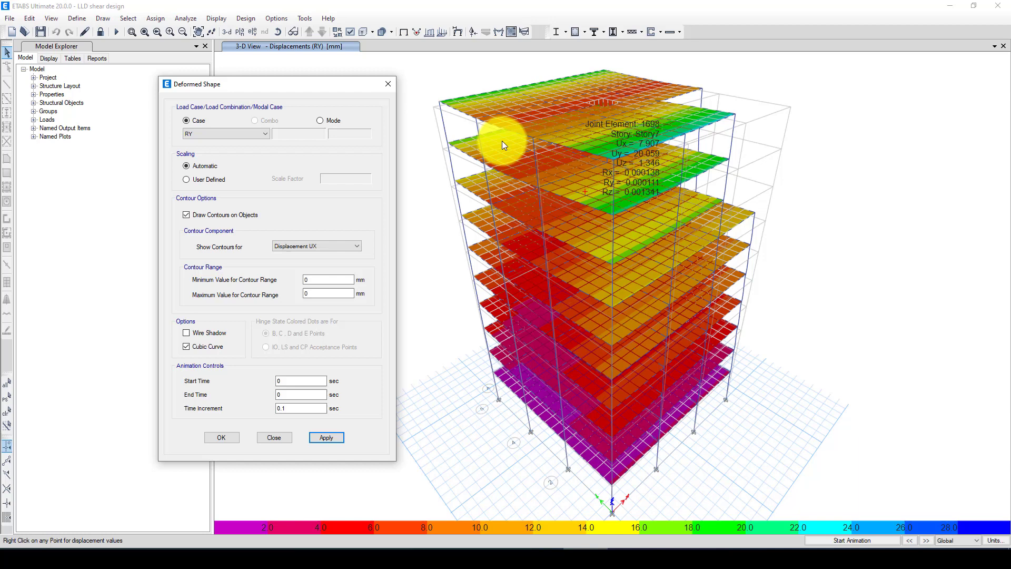
Display the deformed shape for RX+RY+0.3RZ and read the displacements of the Story10 corner joint.
click(216, 134)
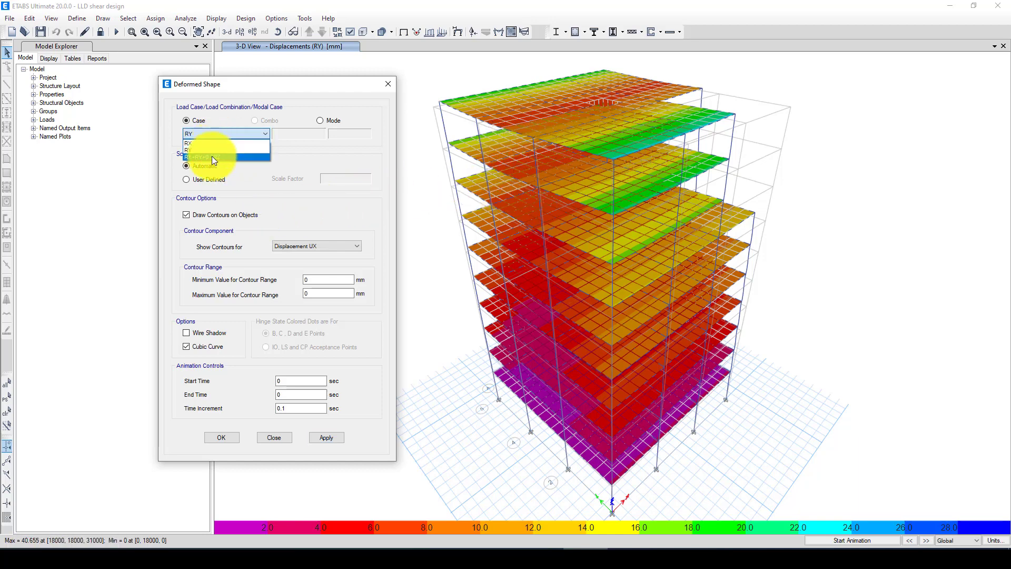
click(212, 156)
click(335, 438)
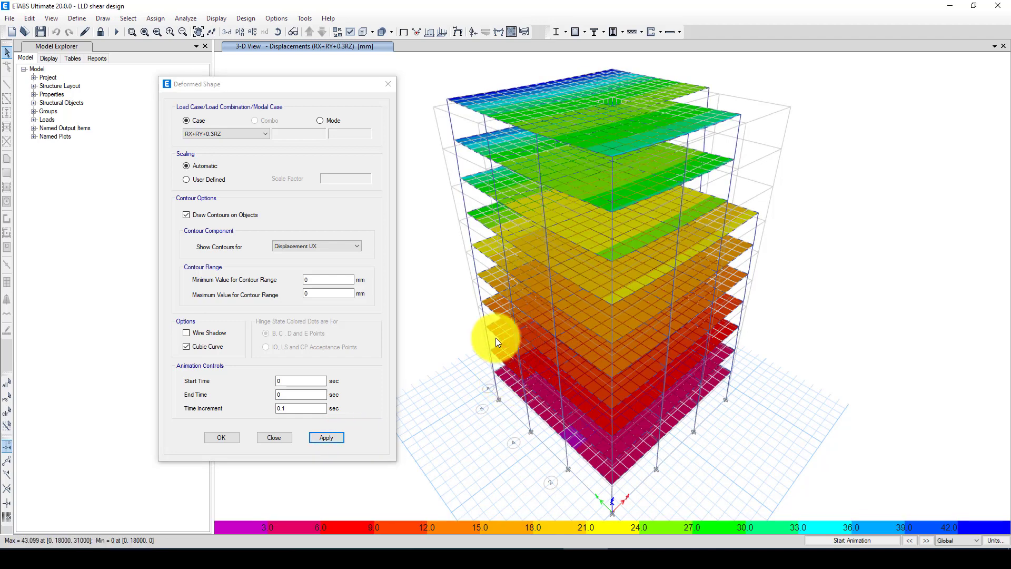
mouse_move(450, 98)
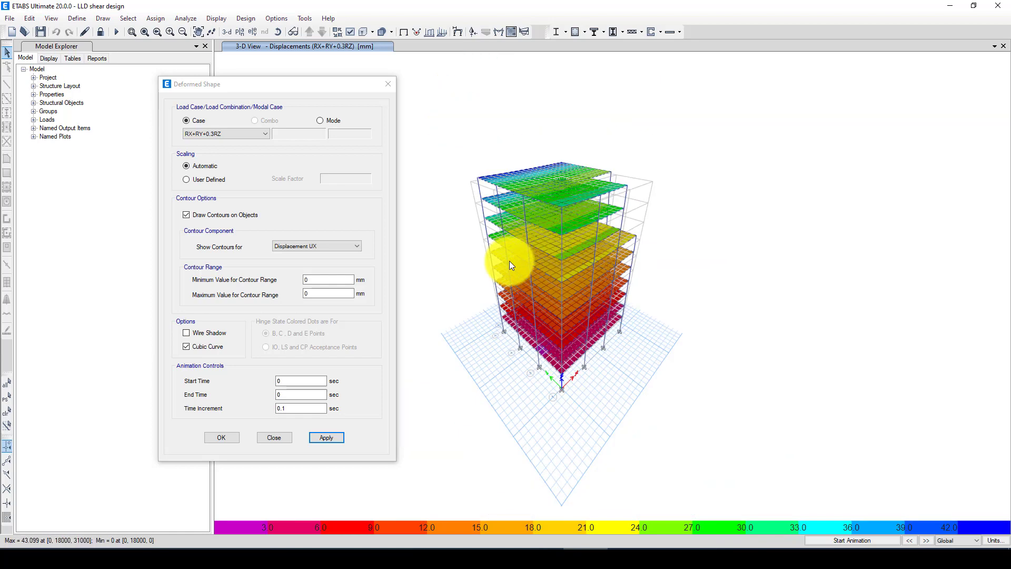
scroll(510, 260, down, 3)
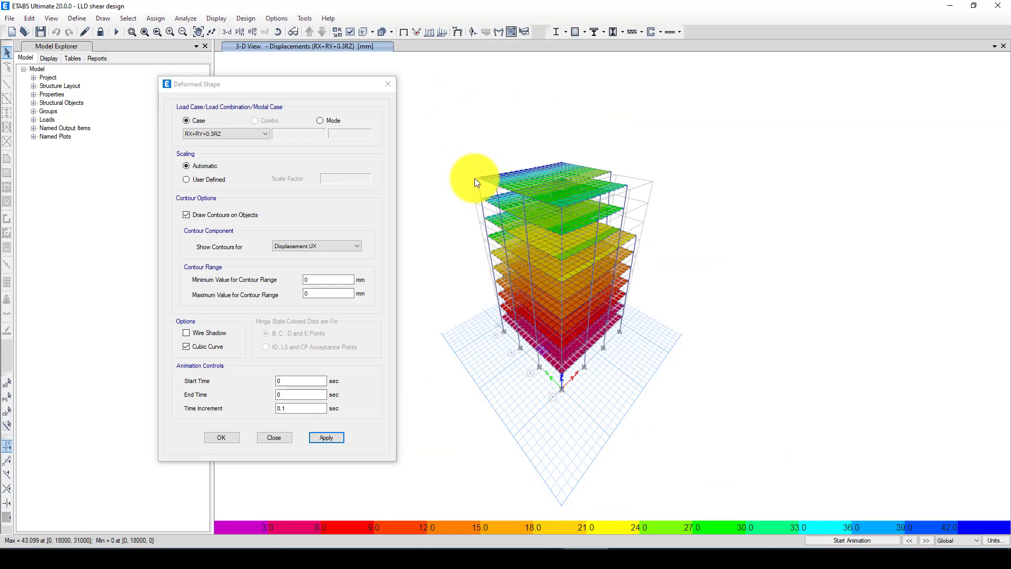
mouse_move(477, 179)
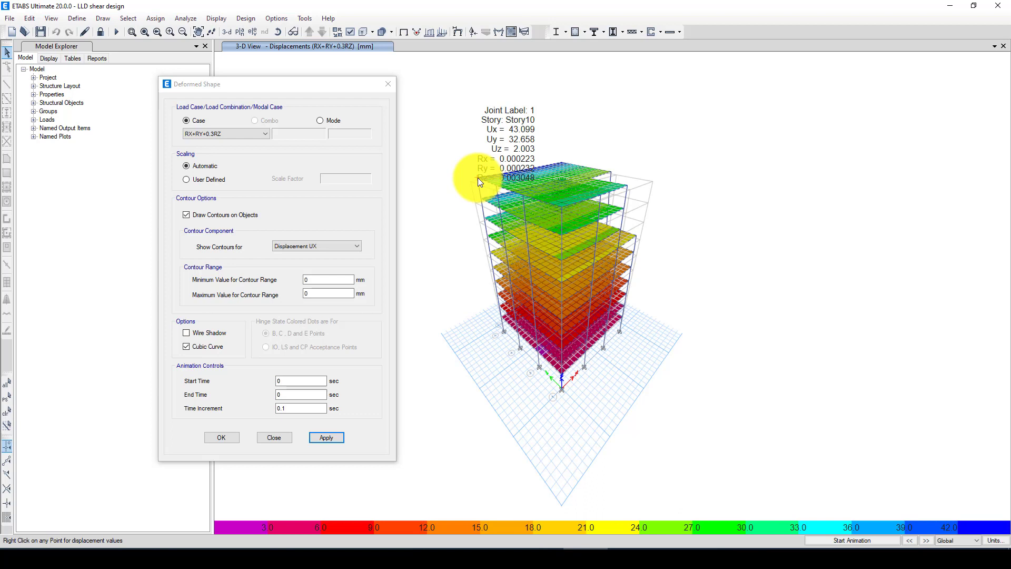
Switch the deformed shape to load case RX and read the same Story10 corner joint's displacements for comparison.
click(238, 134)
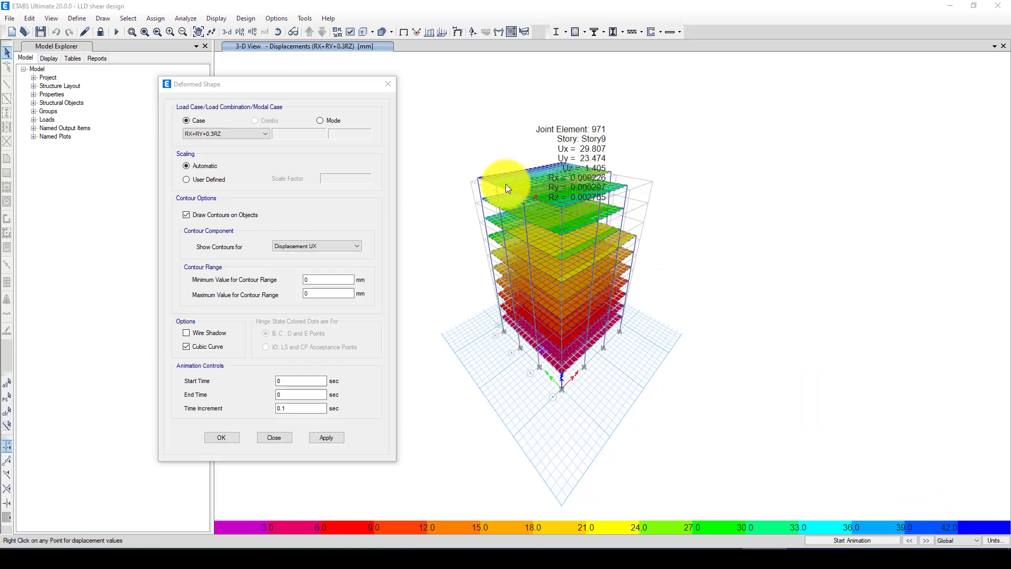
mouse_move(478, 177)
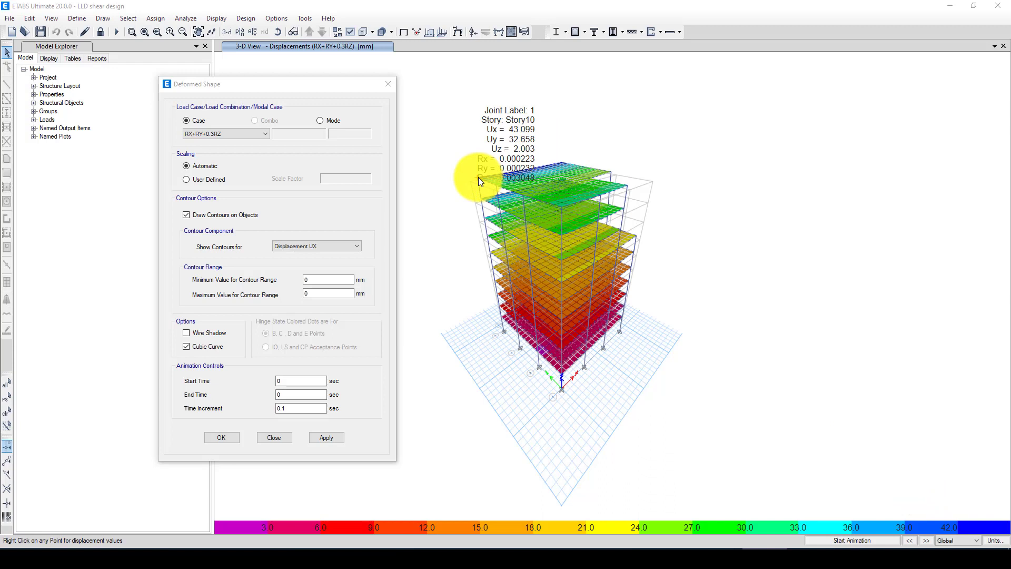
click(216, 131)
click(213, 144)
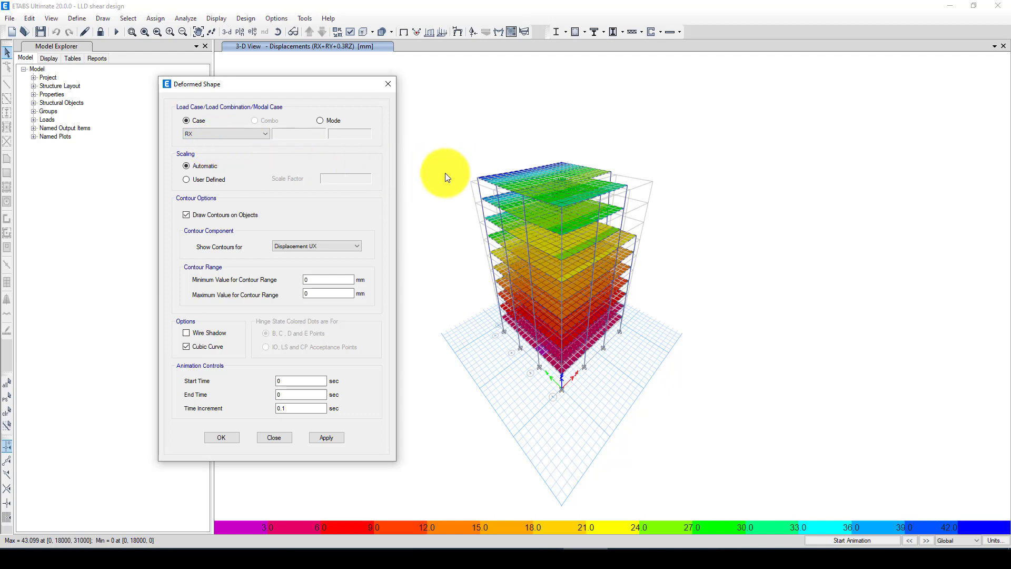
mouse_move(477, 182)
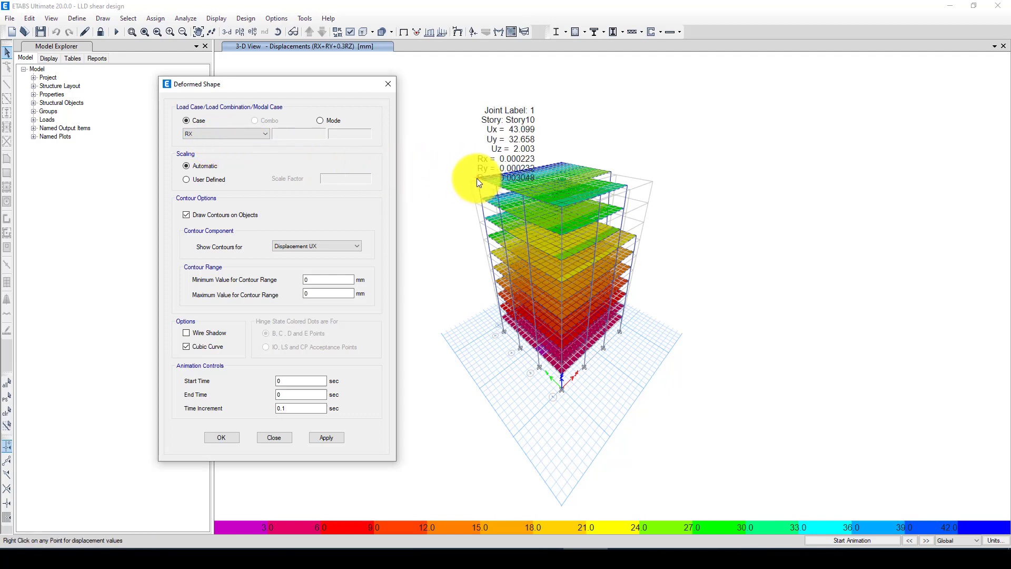
click(324, 441)
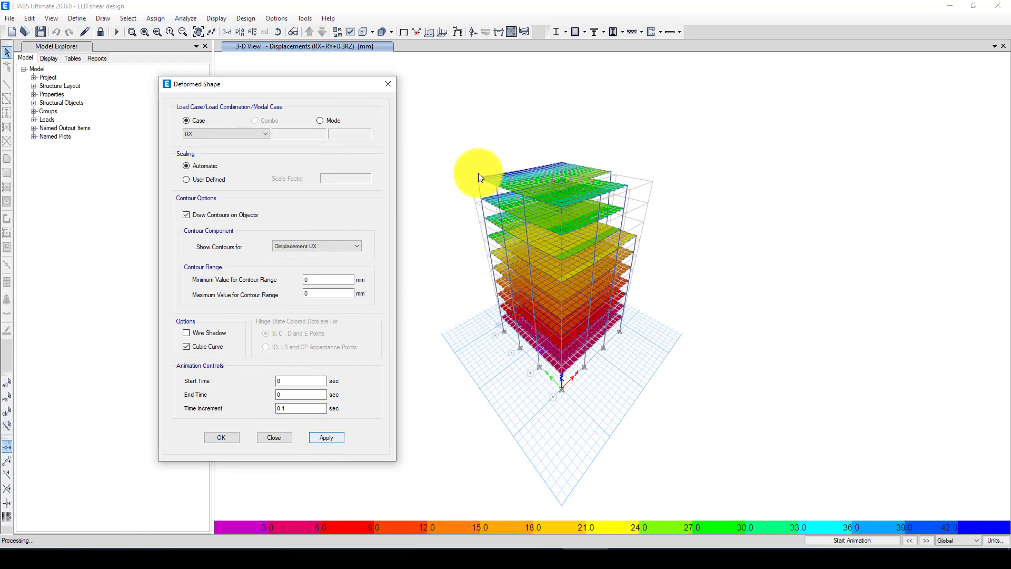
mouse_move(479, 179)
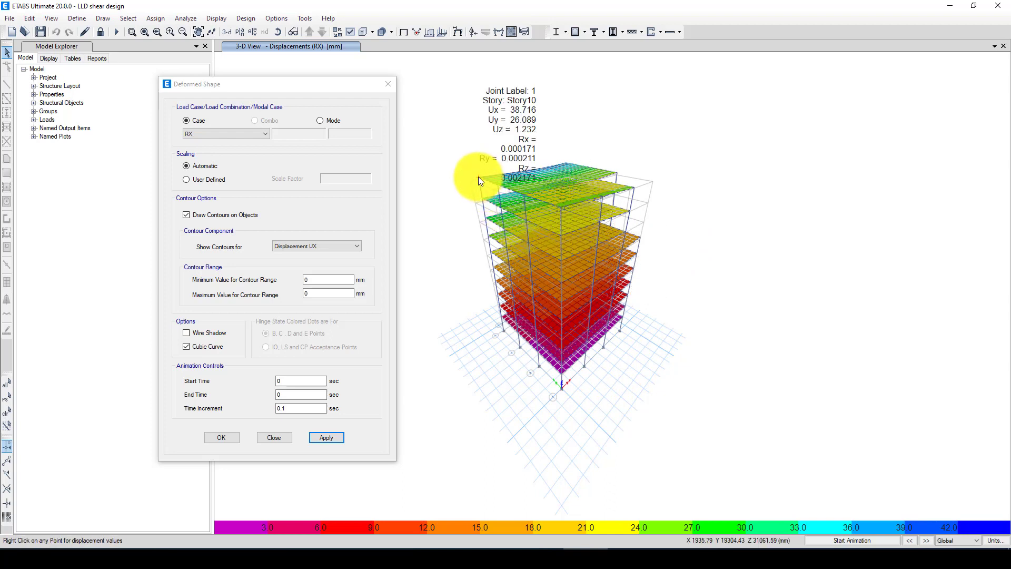
Return the deformed shape to RX+RY+0.3RZ, close its settings and inspect the building's displacement contours.
click(232, 133)
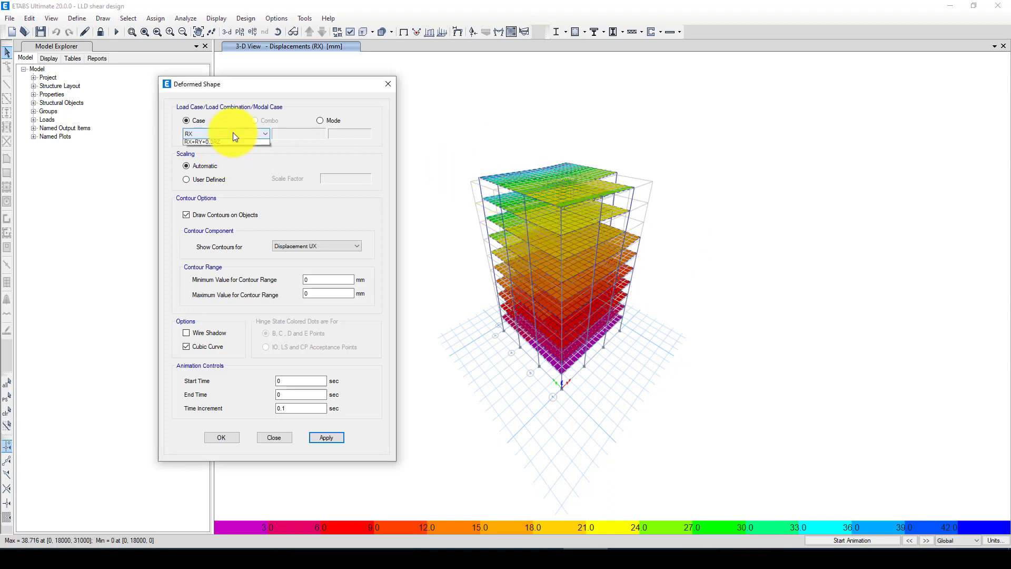
click(227, 157)
click(323, 440)
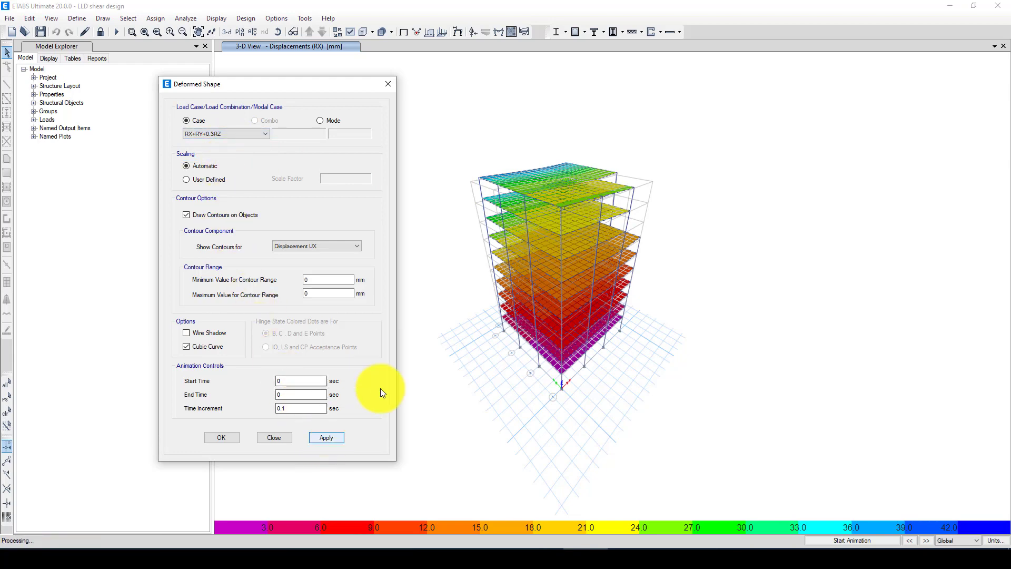
mouse_move(511, 186)
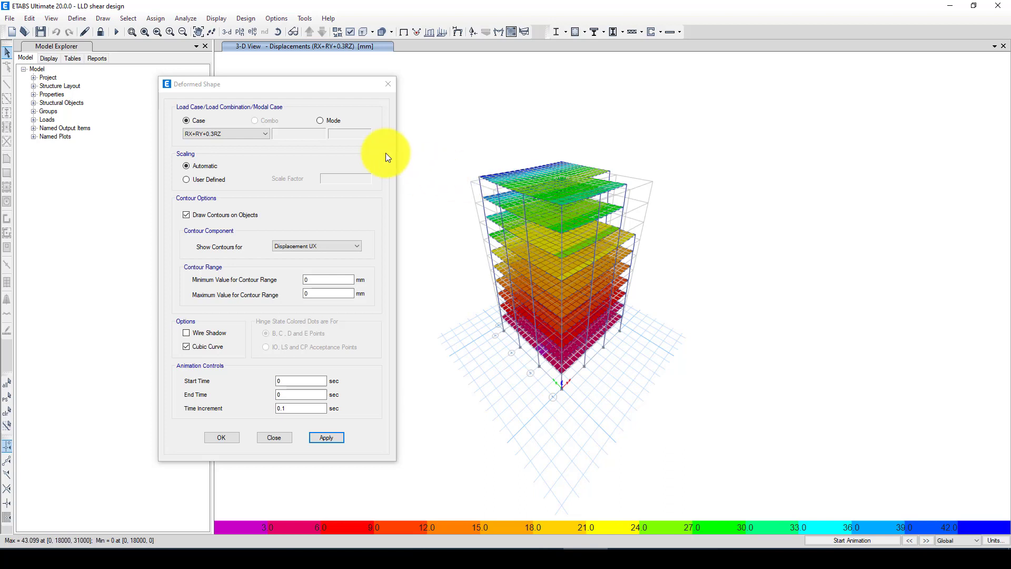
click(388, 84)
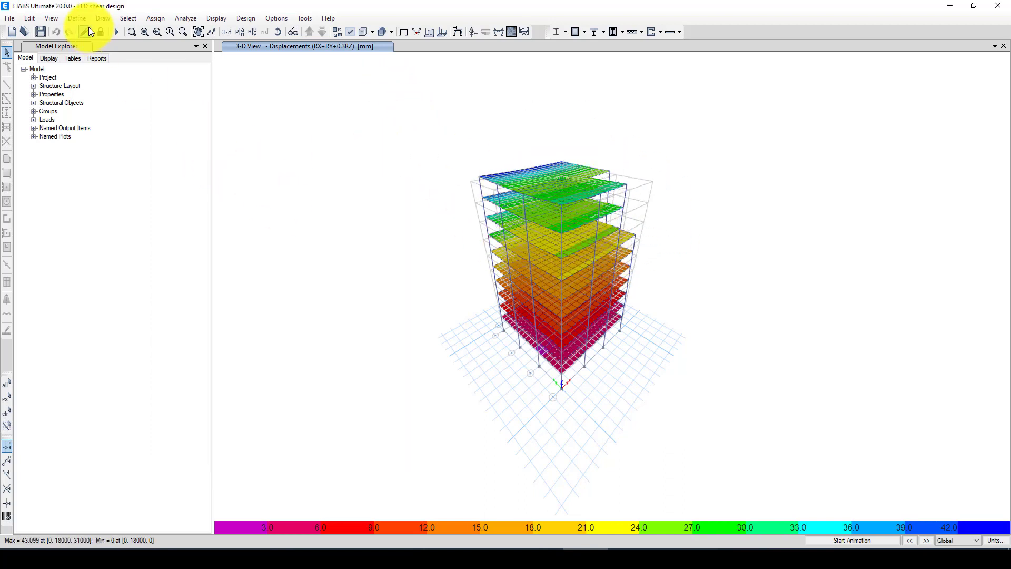
scroll(586, 346, up, 3)
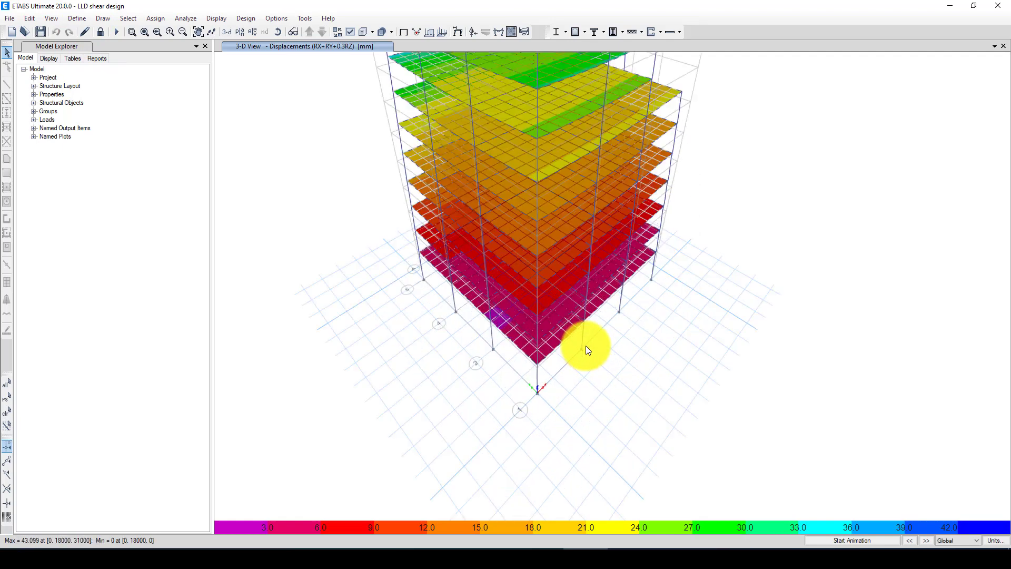
scroll(491, 391, down, 3)
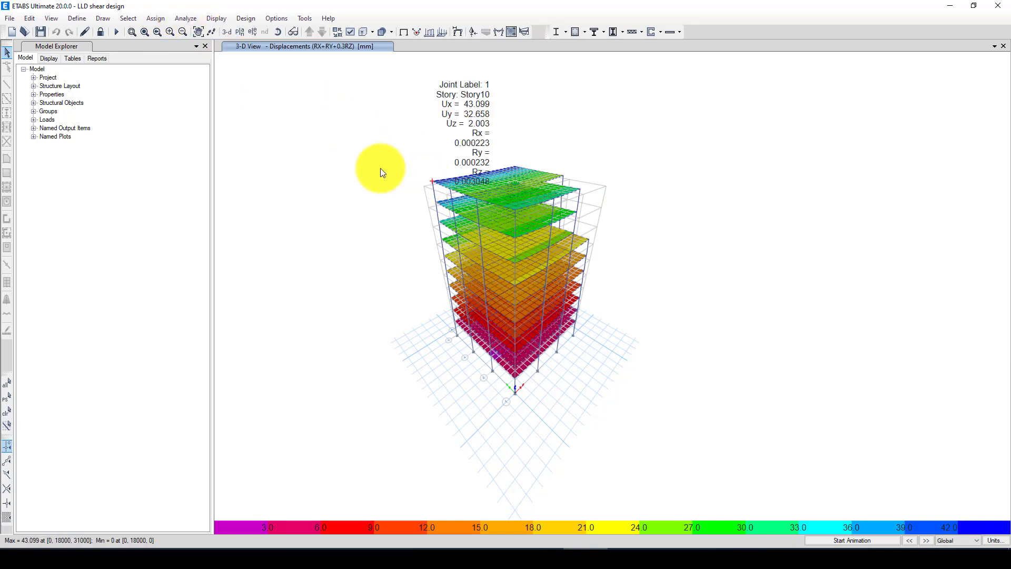
Create a story response plot of maximum story displacement for load case RX.
click(216, 18)
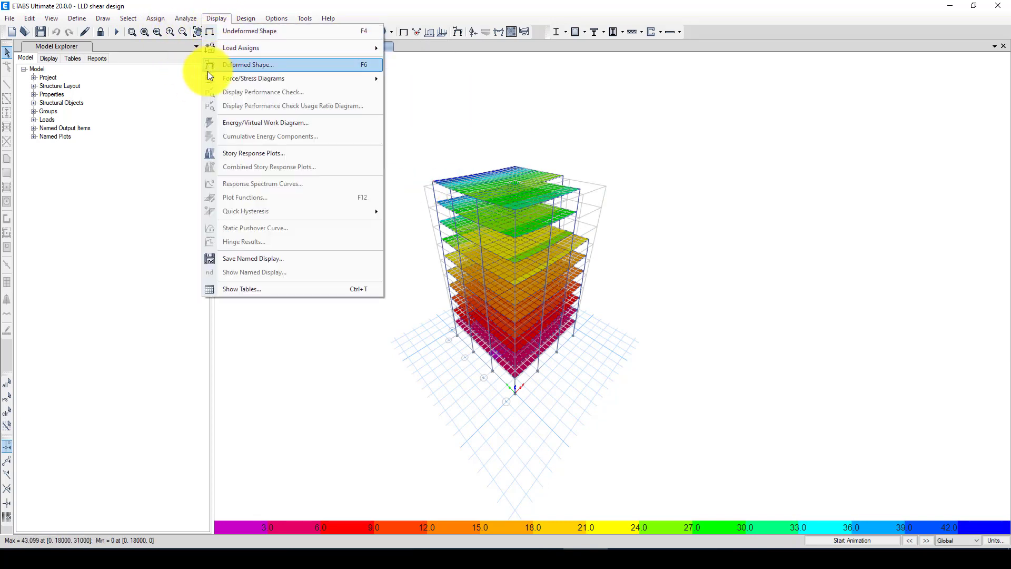
click(235, 155)
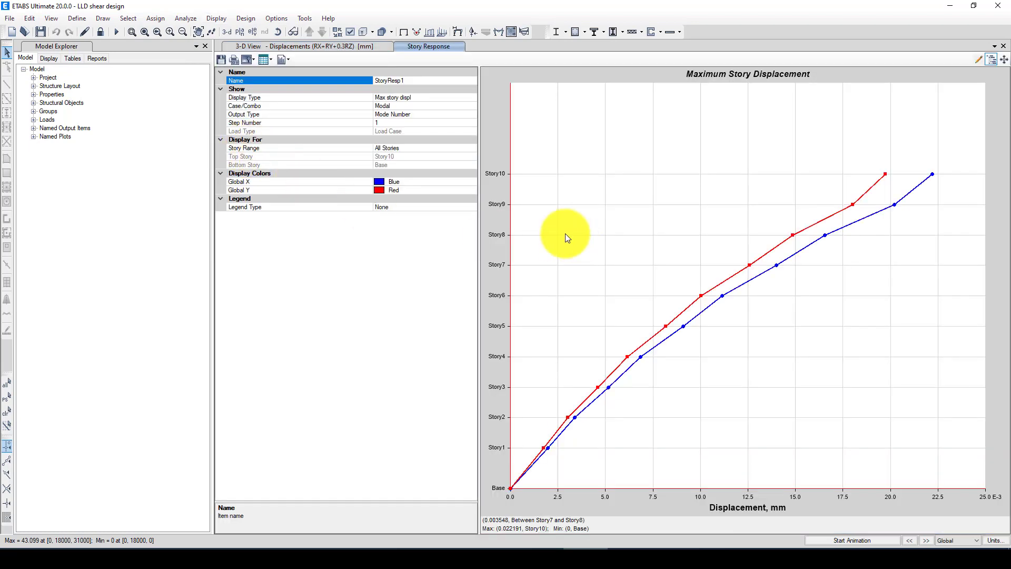
click(423, 106)
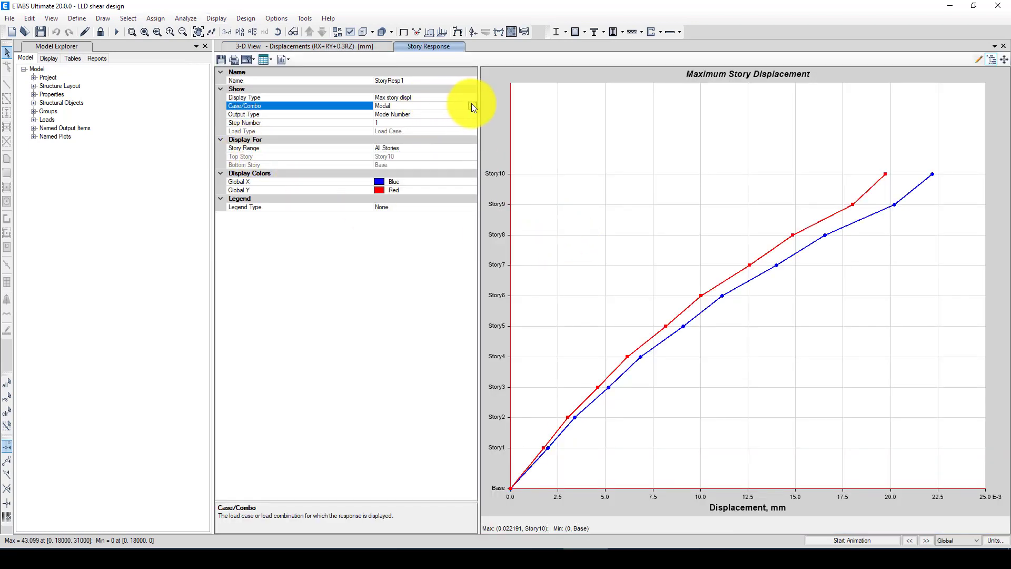
click(472, 104)
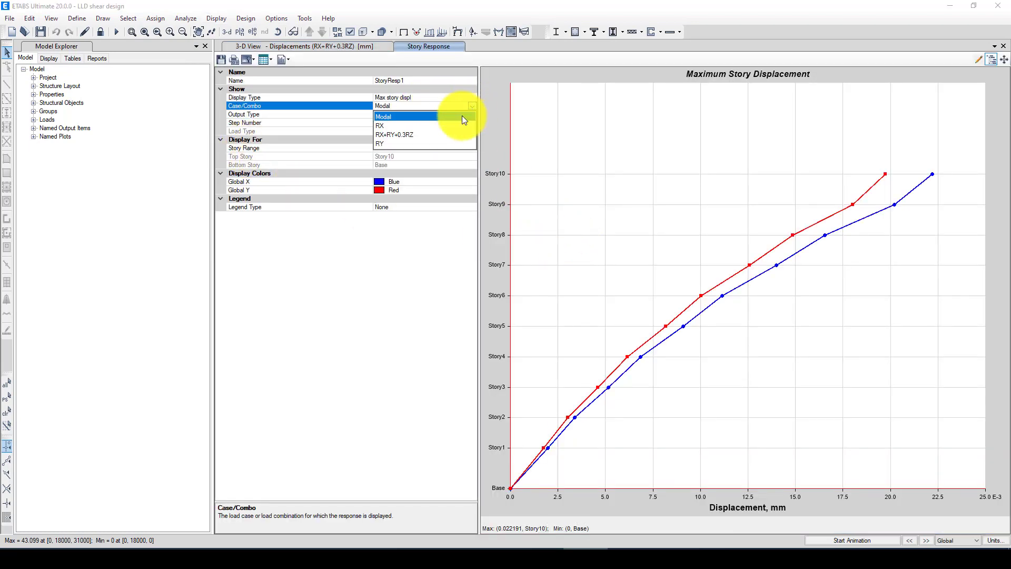
click(389, 127)
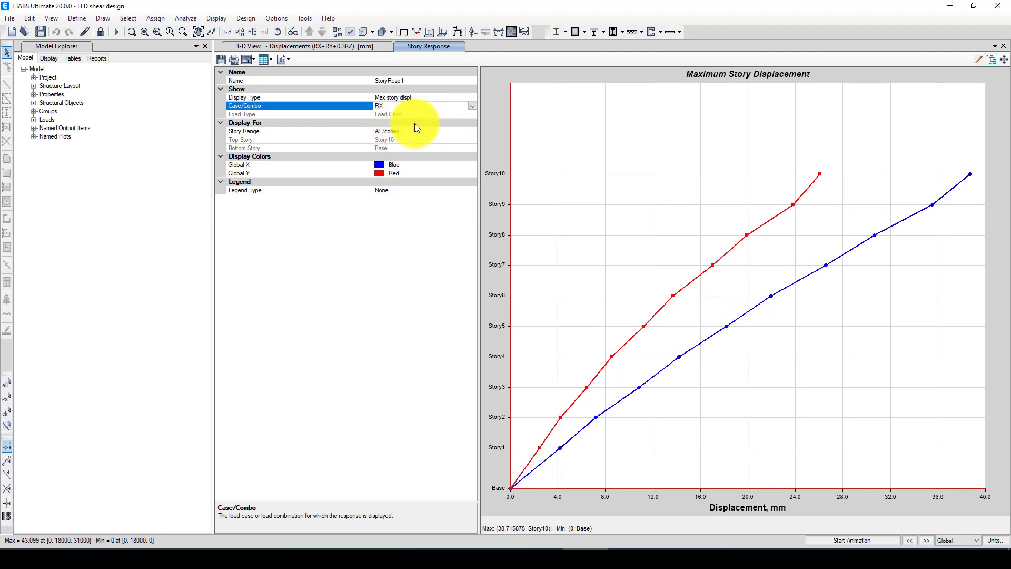
Set the story response plot's display type to Story shears.
click(437, 97)
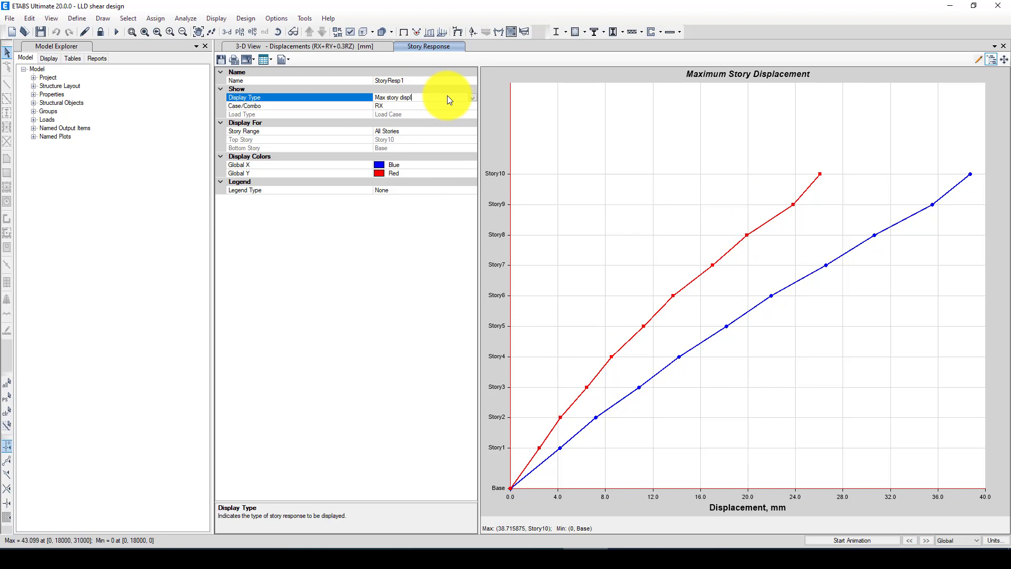
click(469, 97)
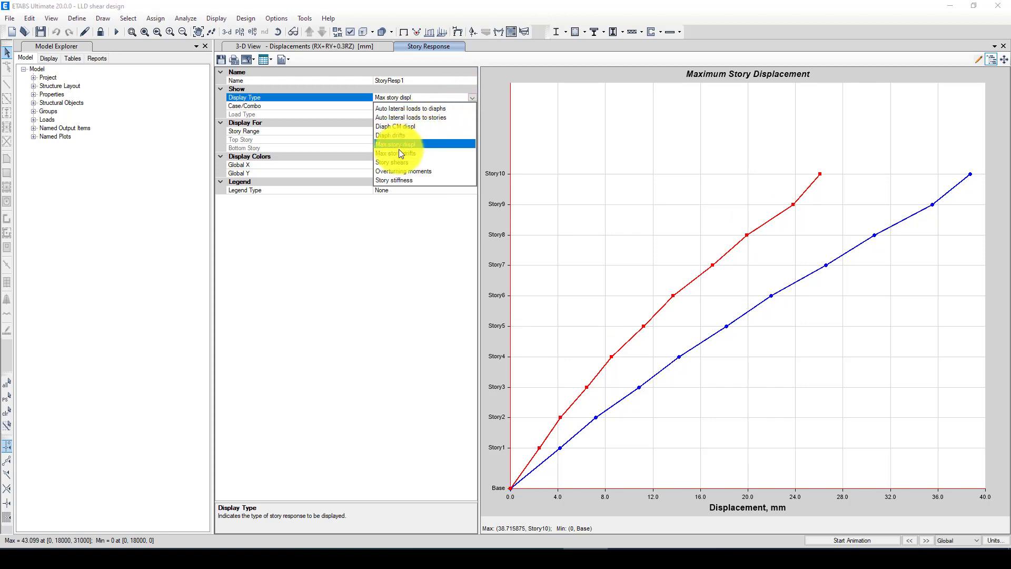
click(395, 164)
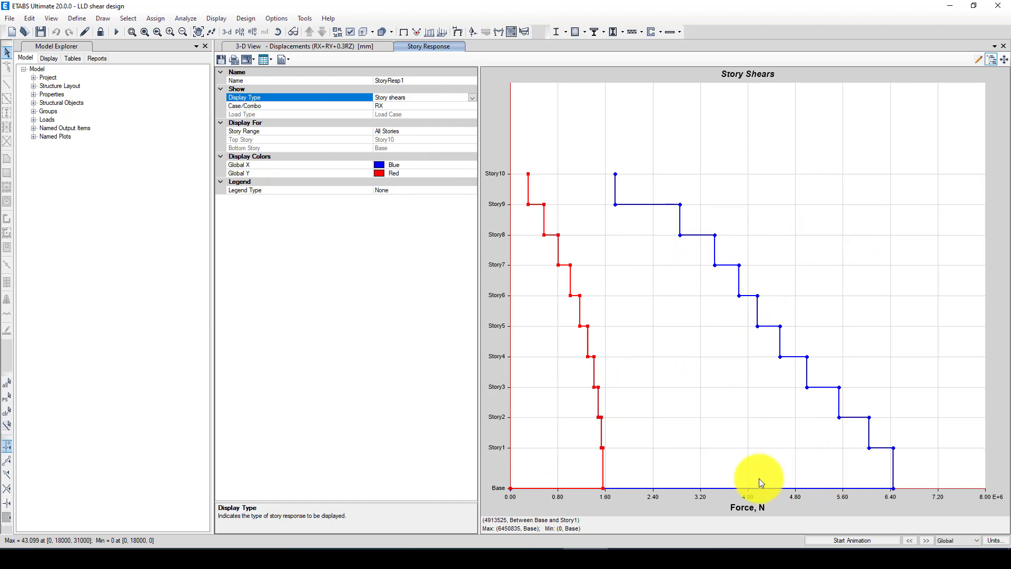
Check the current force units and the maximum base value of the story shears plot.
drag(759, 478, 411, 418)
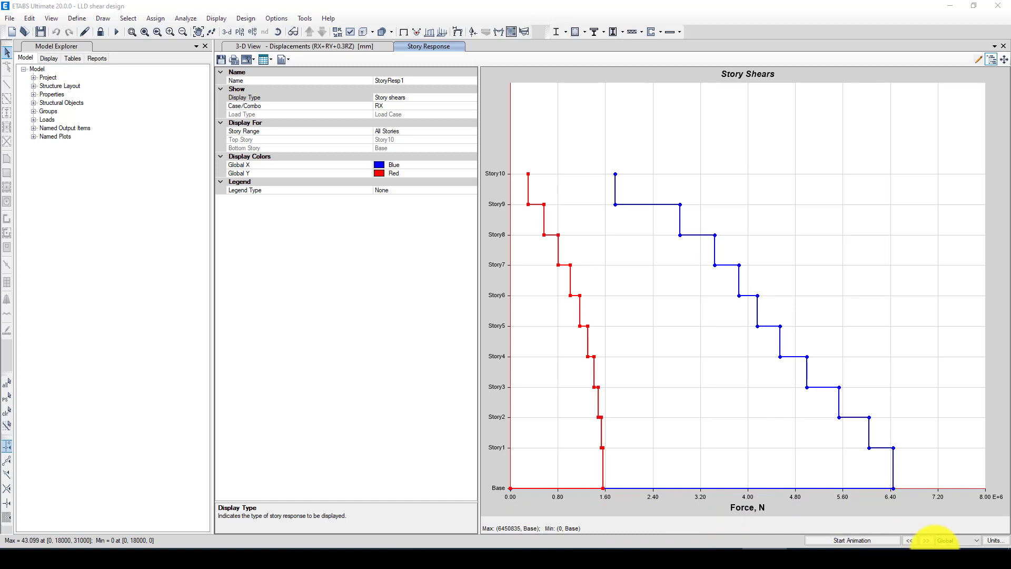
click(994, 543)
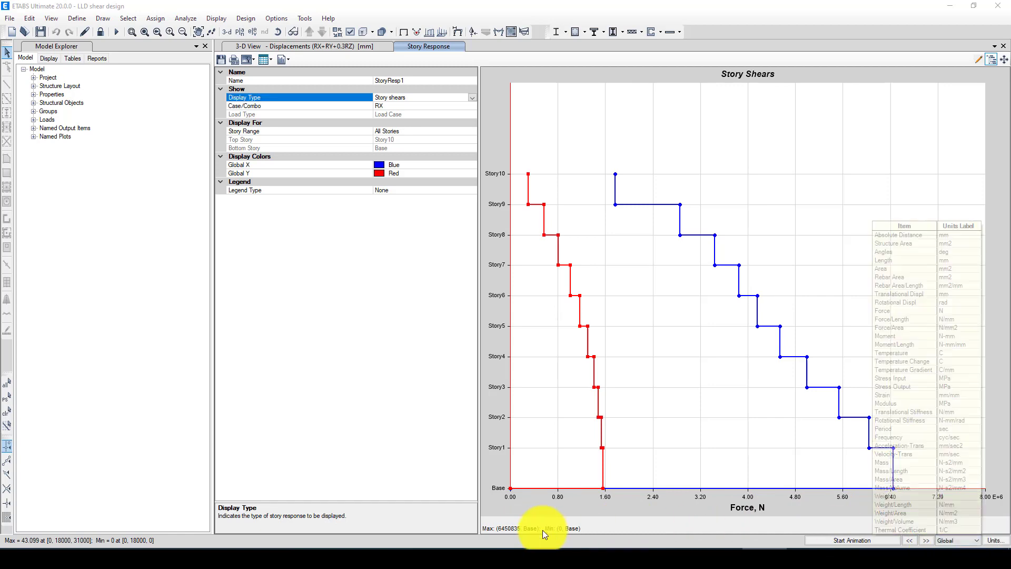
click(515, 532)
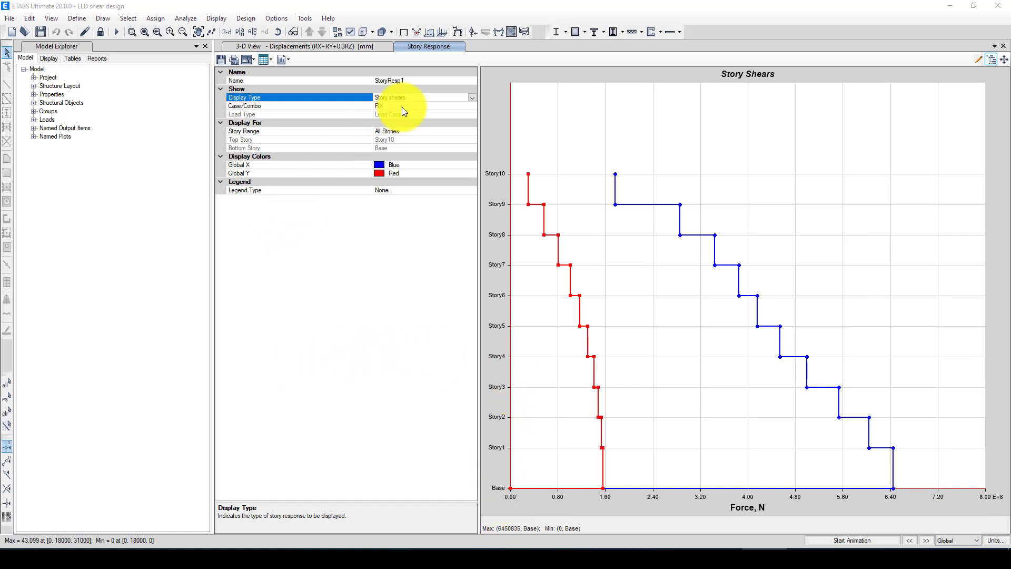
Unlock the model and rerun the analysis with load case EQ included.
click(100, 30)
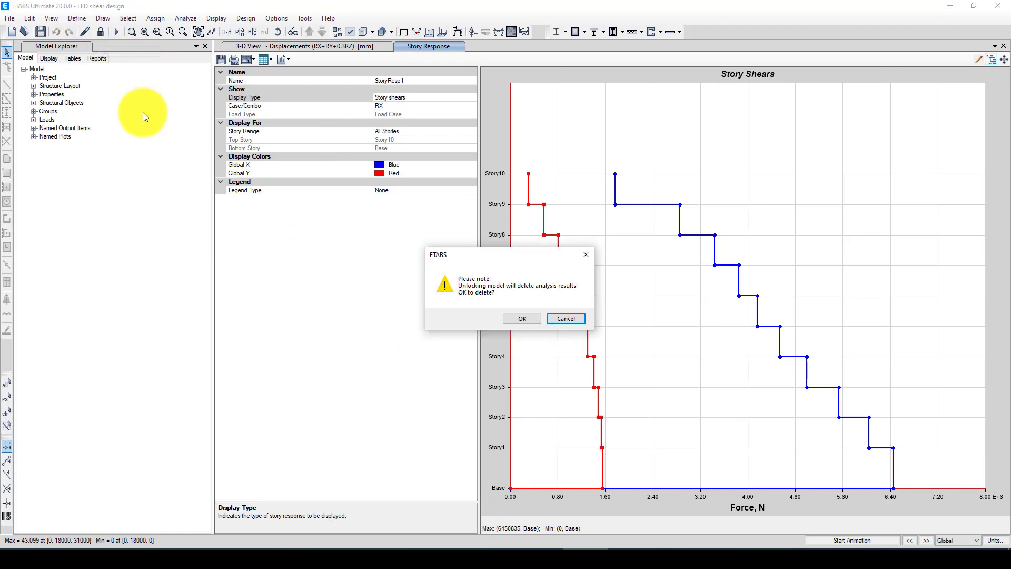
click(521, 319)
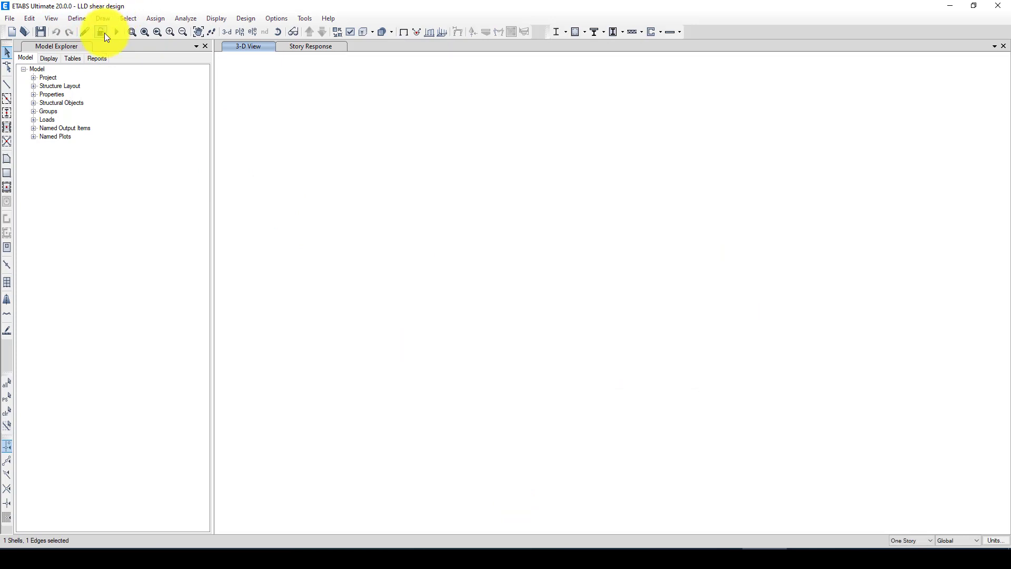
click(186, 20)
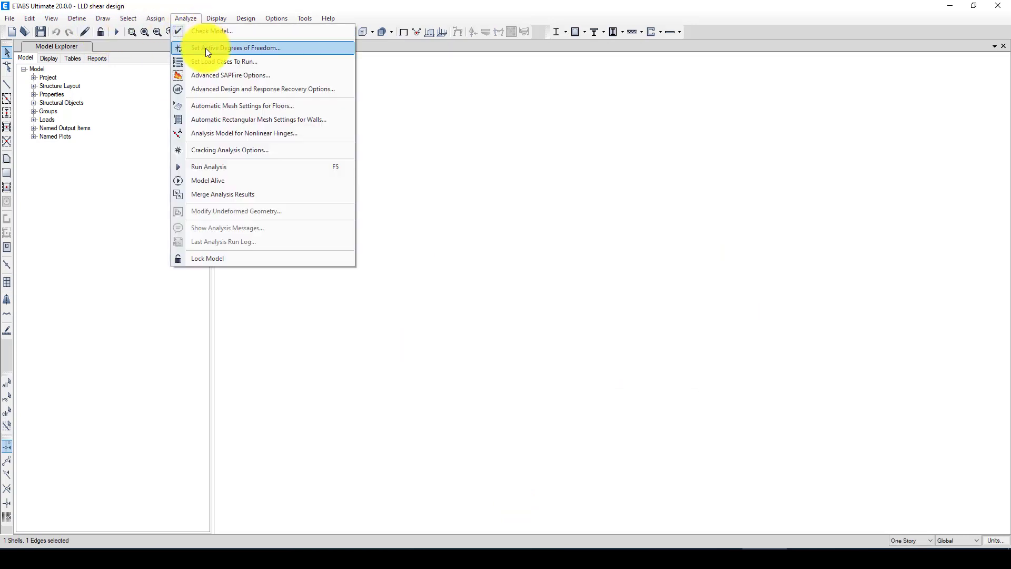
click(206, 62)
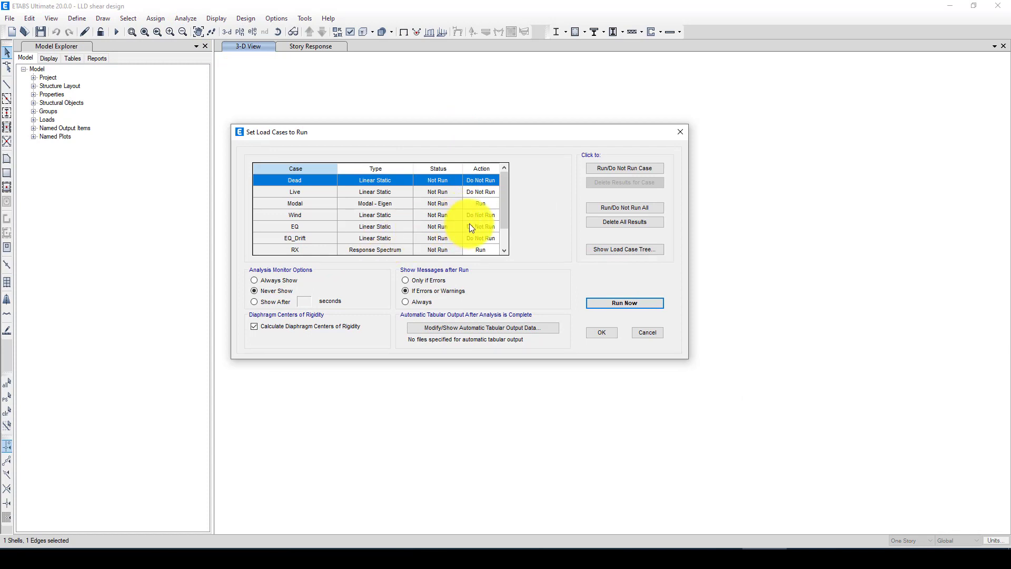
click(478, 227)
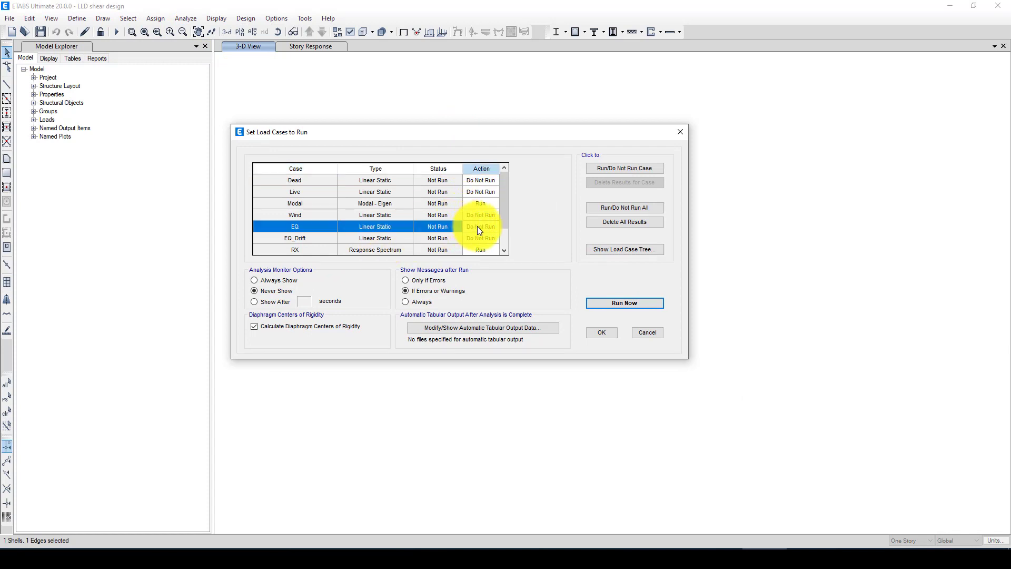
click(611, 164)
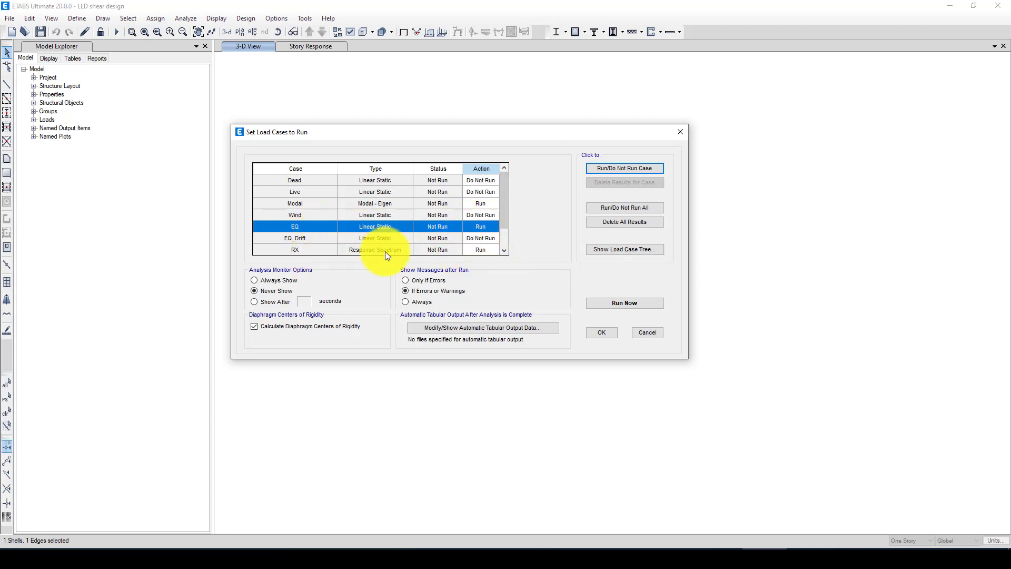
click(613, 303)
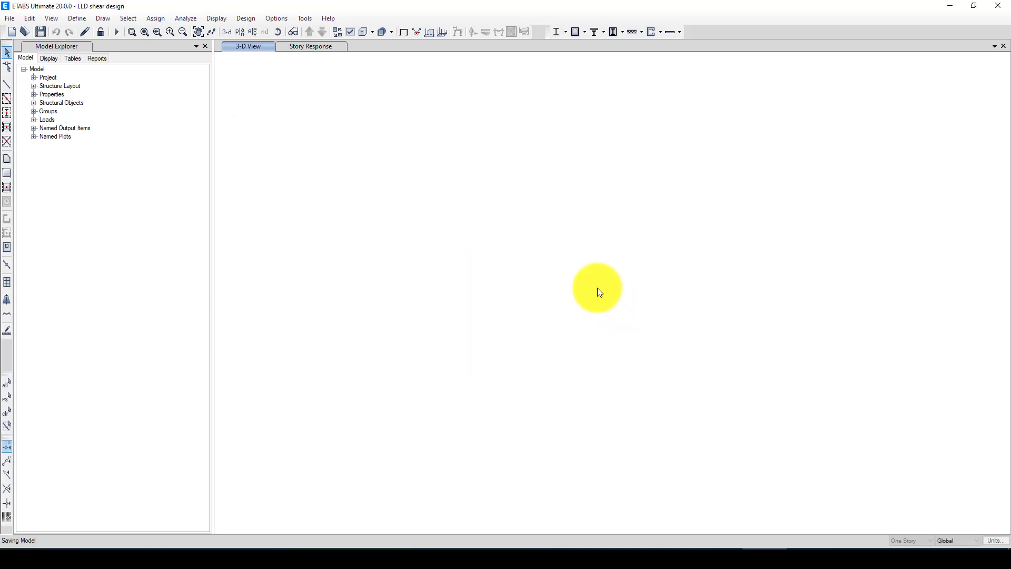
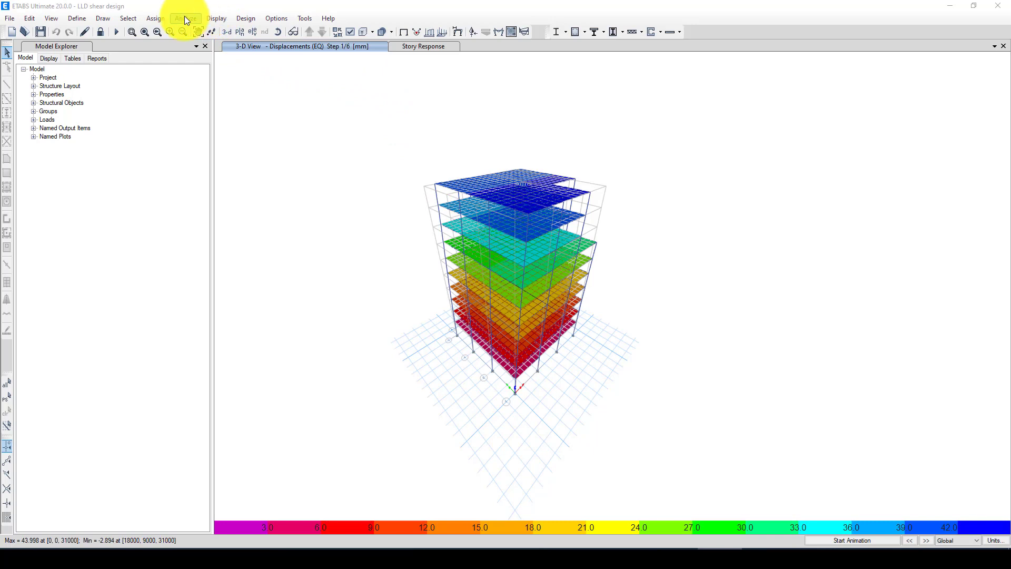
Create a new story response plot of maximum story displacement for load case EQ.
click(209, 18)
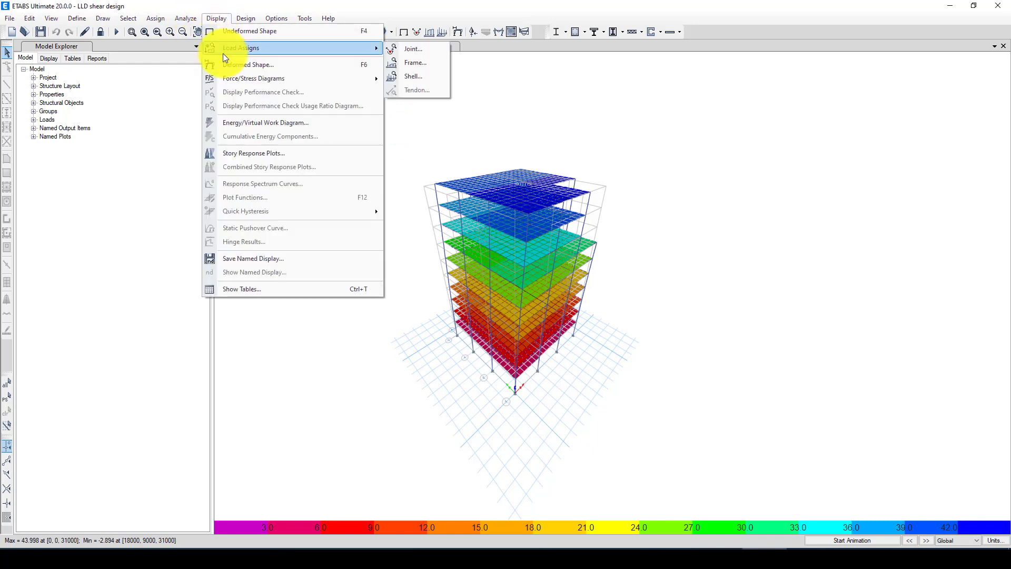
click(236, 152)
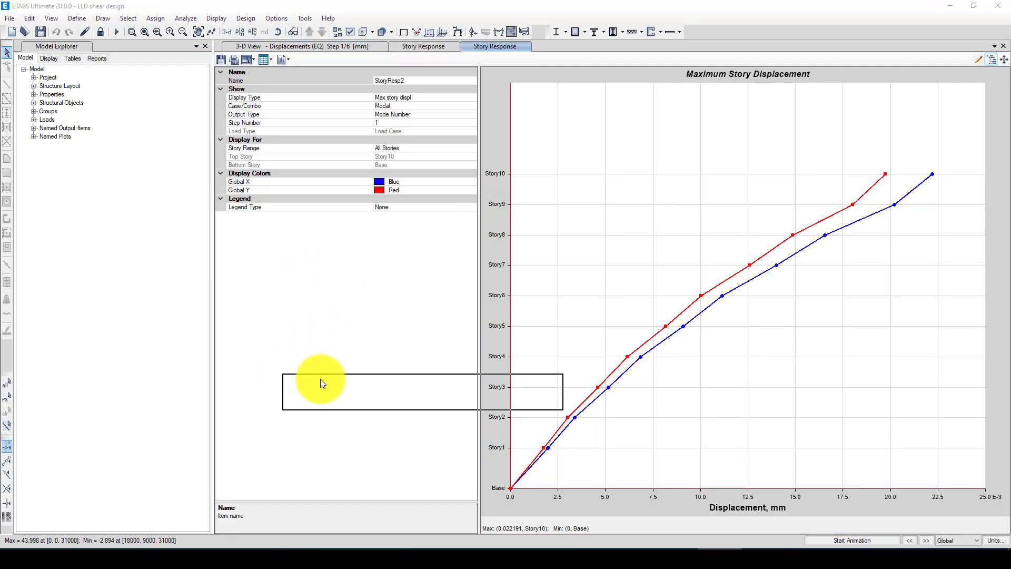
click(416, 106)
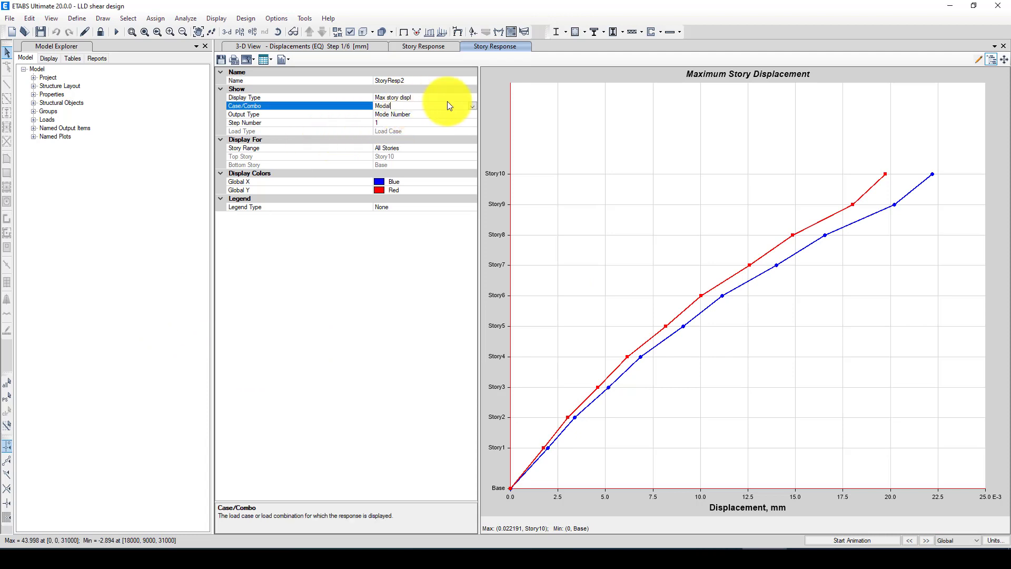
click(472, 106)
click(387, 116)
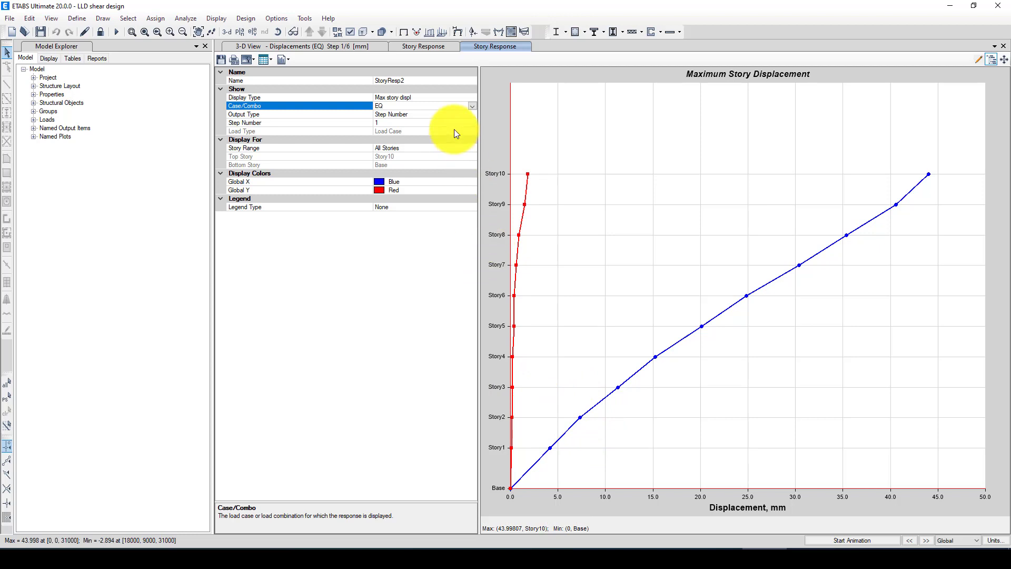
Set the EQ story response plot's display type to Story shears.
click(472, 97)
click(472, 98)
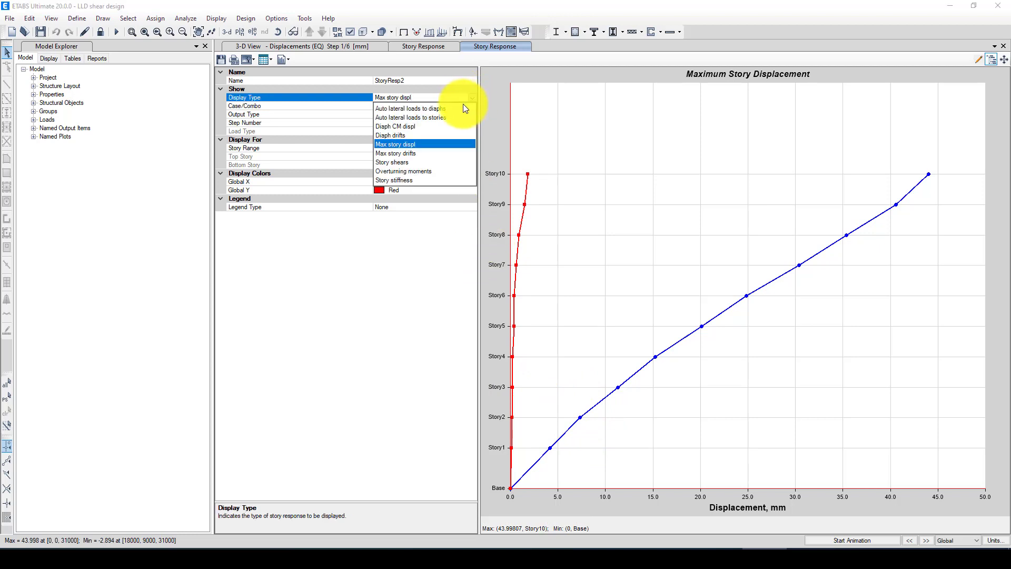
click(395, 163)
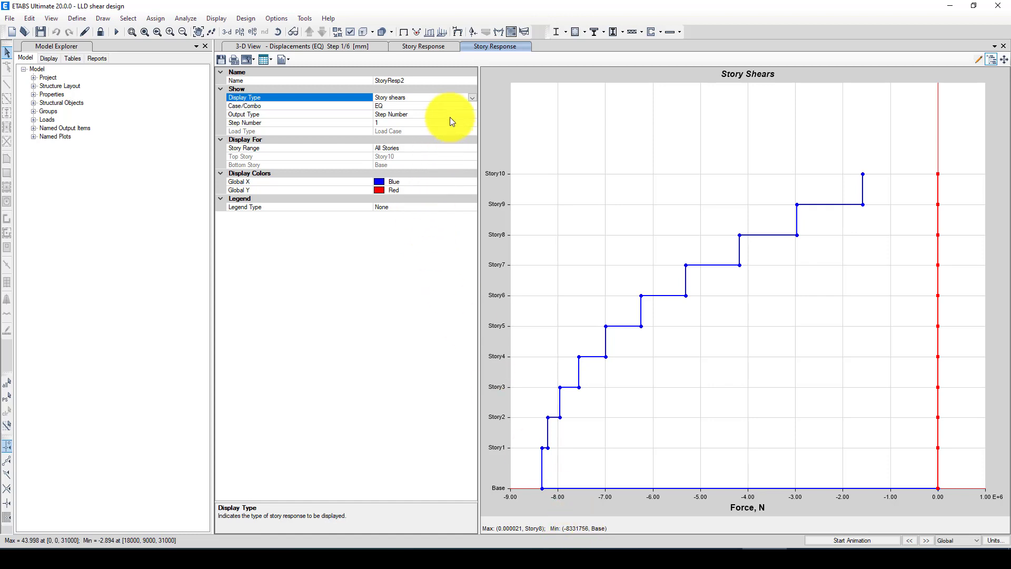
click(341, 548)
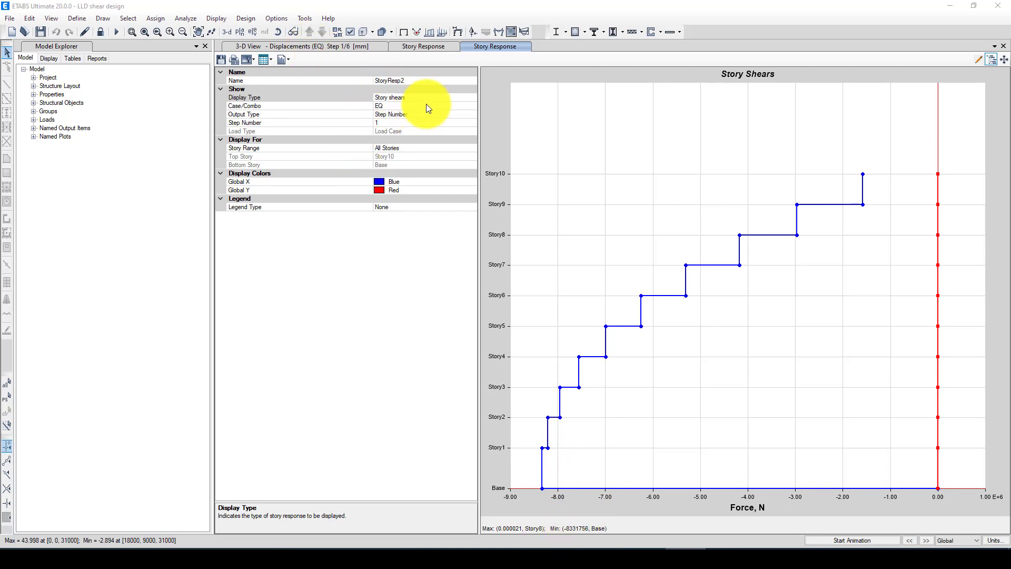
Change the story shears plot's load case to RX.
click(470, 106)
click(472, 105)
click(385, 134)
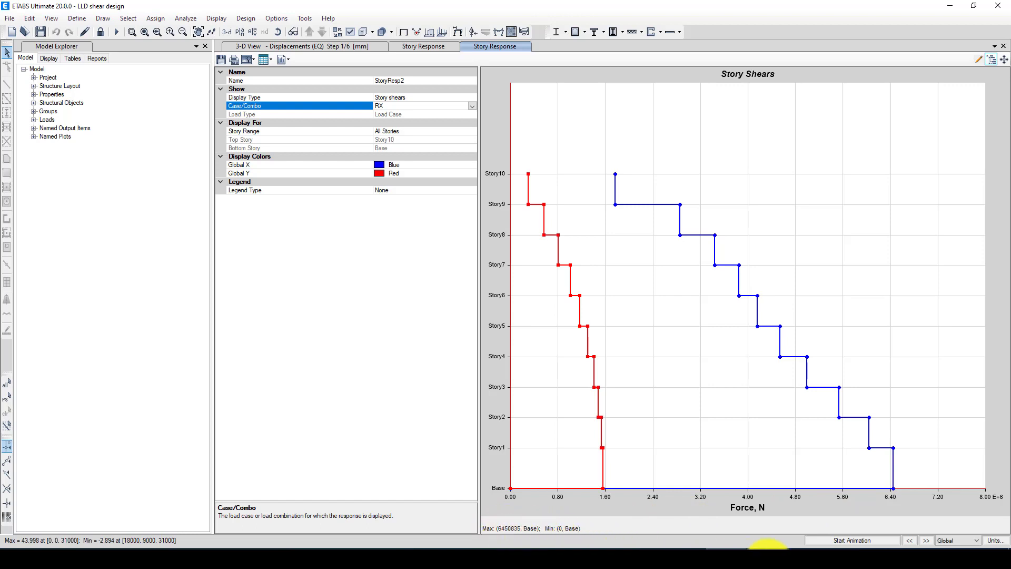
Switch to Calculator and multiply the RX base shear of 6450 by 100, leaving a division pending.
mouse_move(772, 555)
click(743, 513)
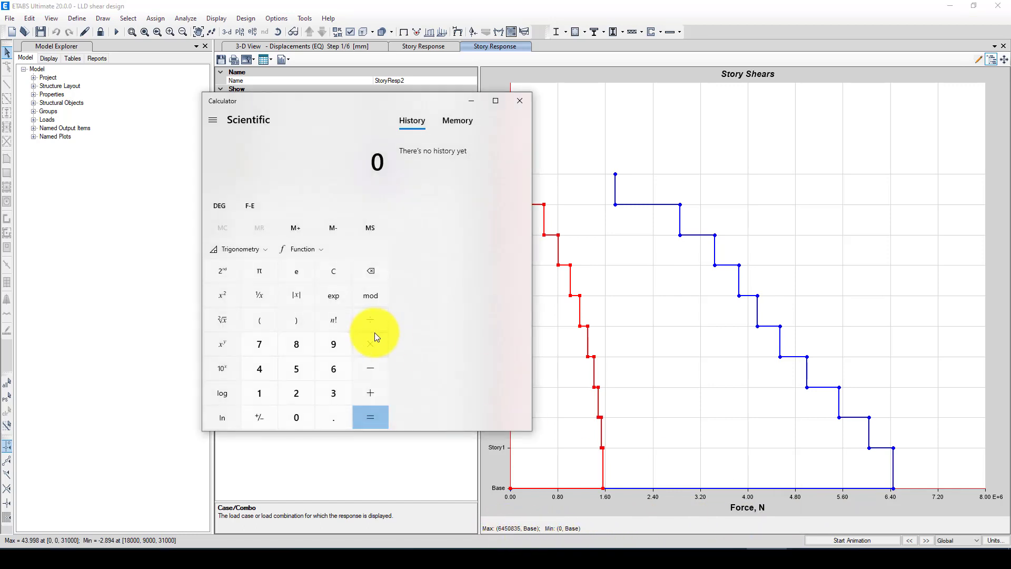
click(329, 371)
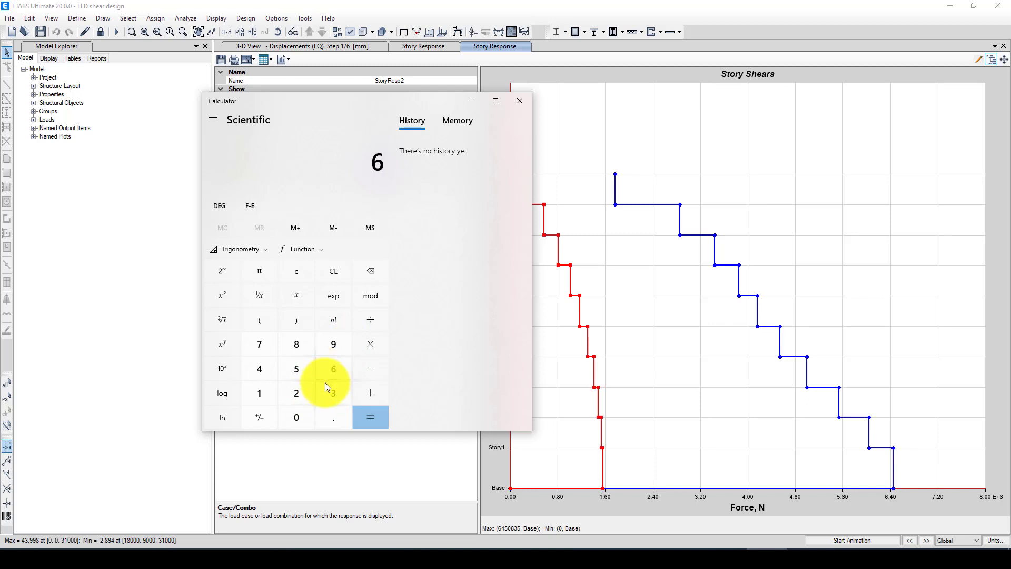
click(265, 371)
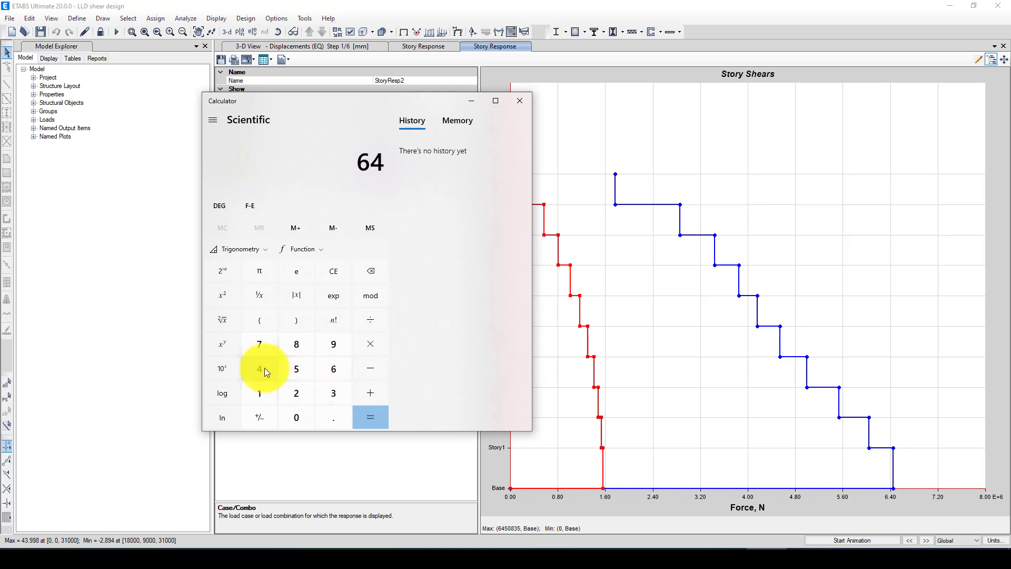
click(284, 369)
click(294, 418)
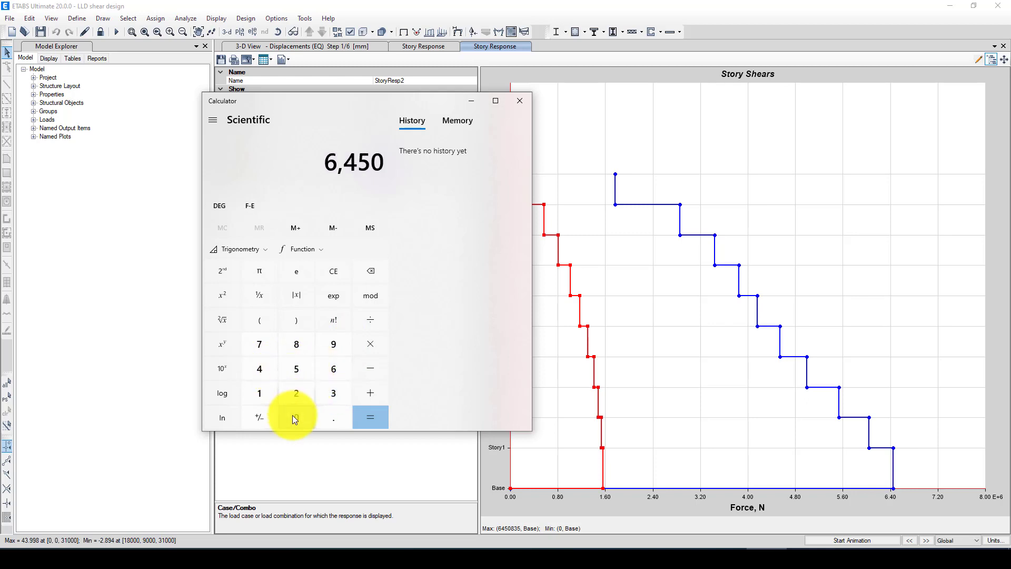
click(379, 315)
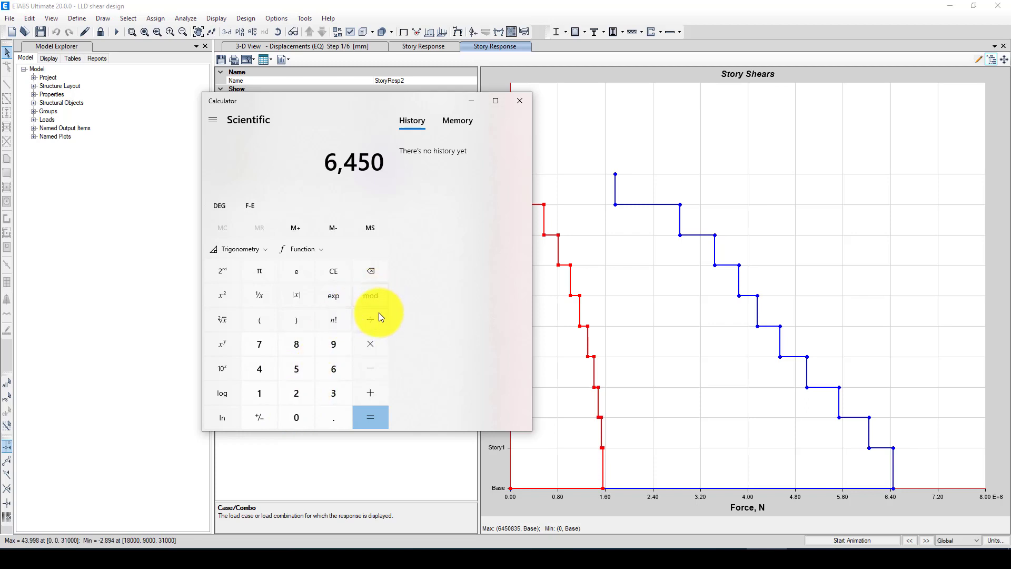
click(363, 347)
click(264, 394)
click(291, 418)
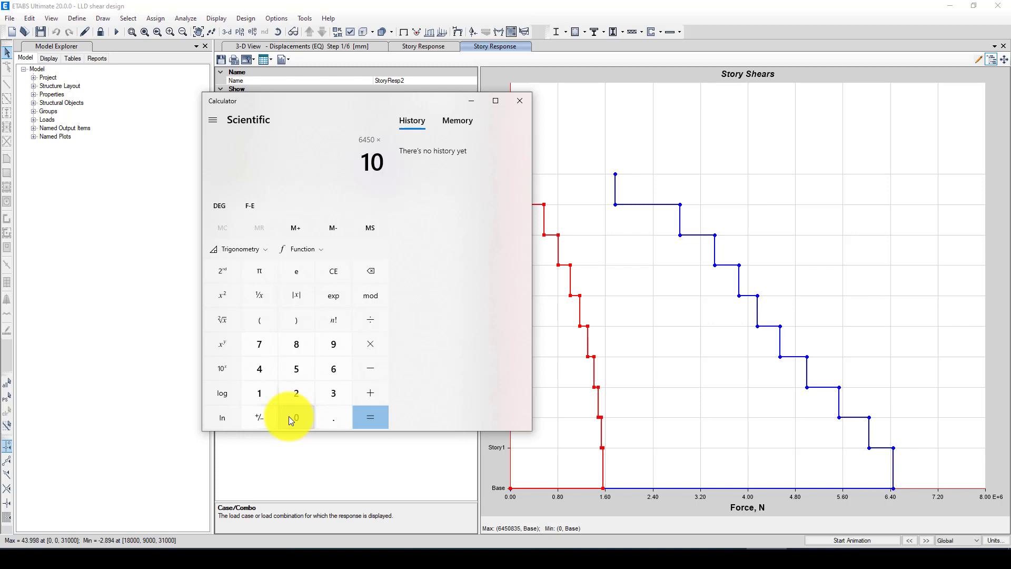
click(291, 420)
click(372, 321)
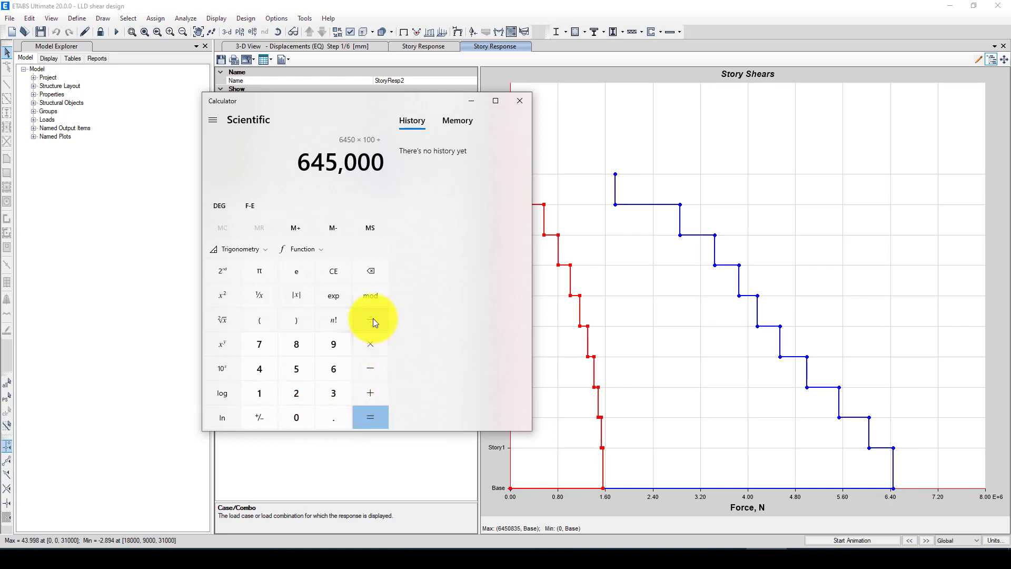
Divide the pending product by the EQ base shear of 8331 in Calculator to get the RX-to-EQ percentage.
drag(444, 100, 248, 166)
click(435, 105)
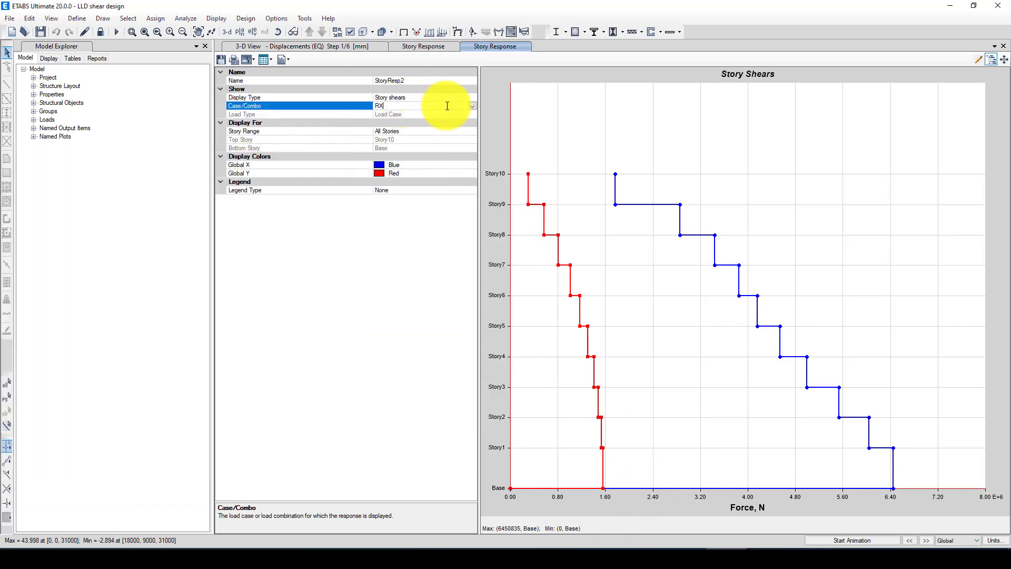
mouse_move(756, 550)
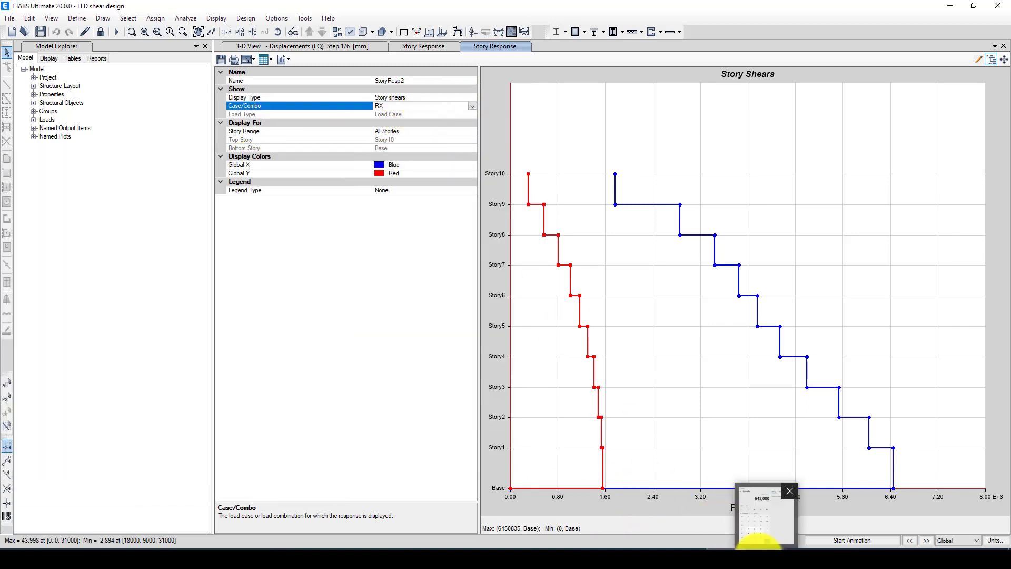
click(789, 491)
drag(126, 192, 326, 99)
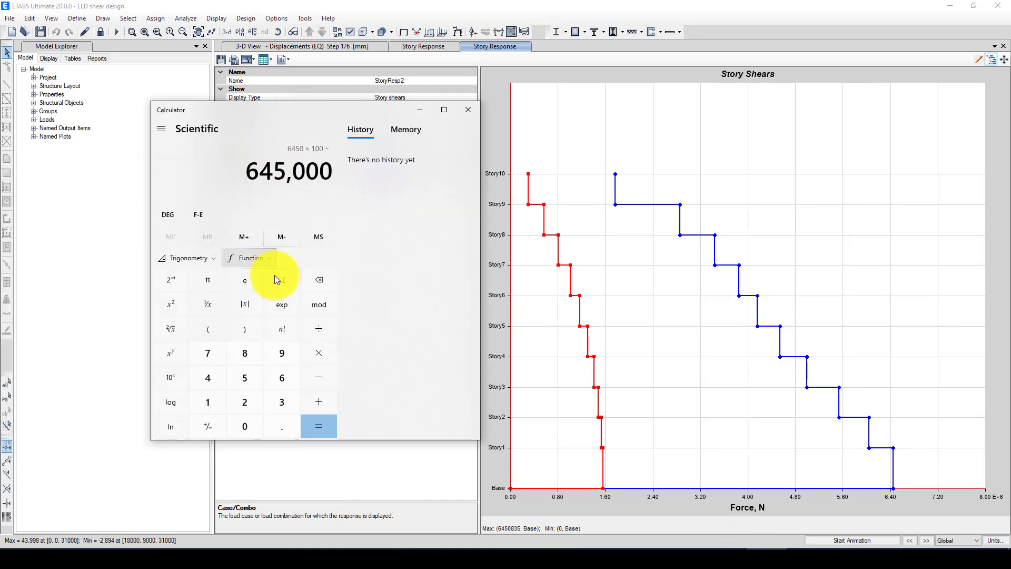
click(244, 353)
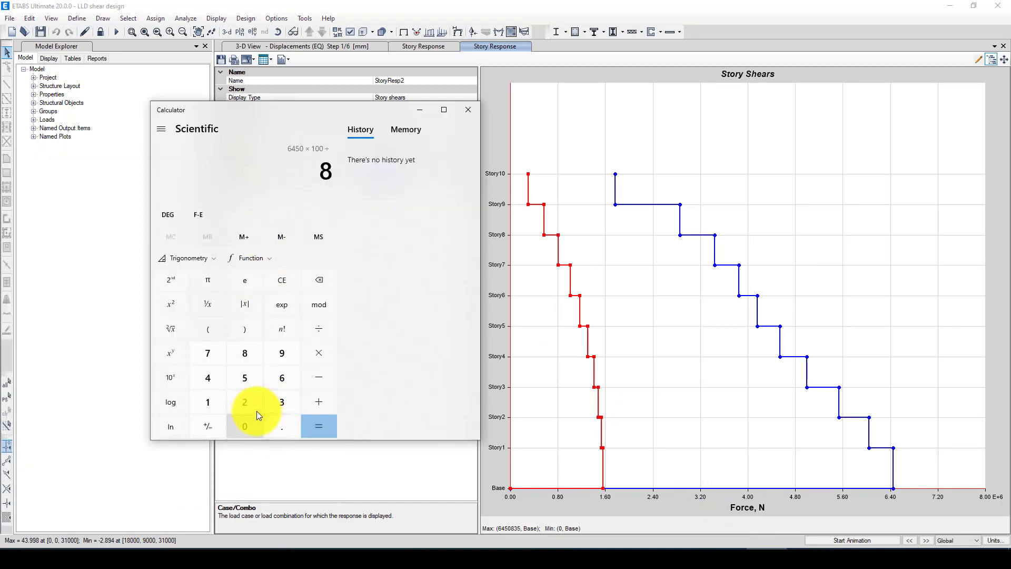
double_click(282, 402)
click(208, 402)
click(318, 426)
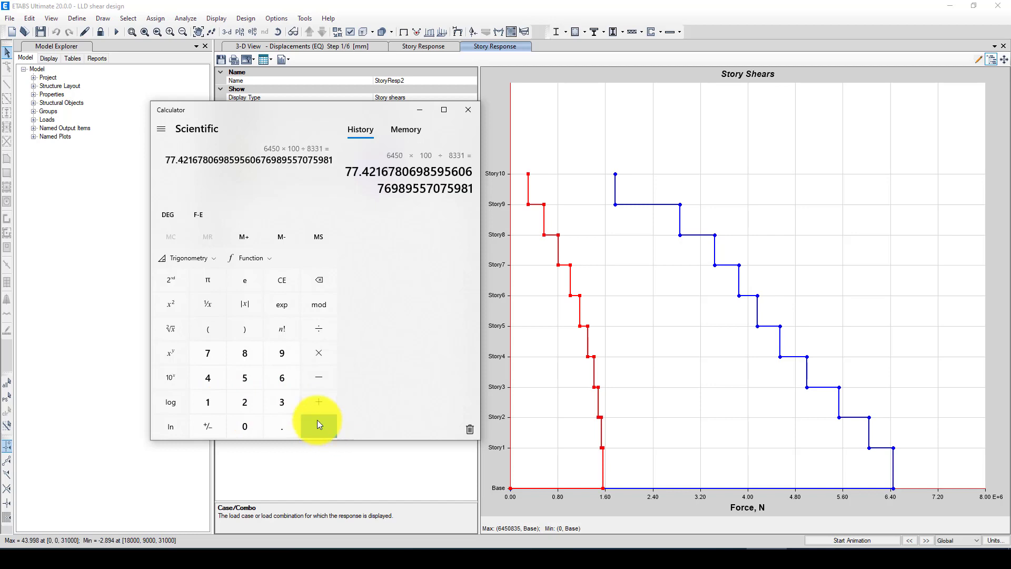
Highlight the whole-number part of the percentage in the calculation history, and close Calculator.
drag(346, 172, 358, 172)
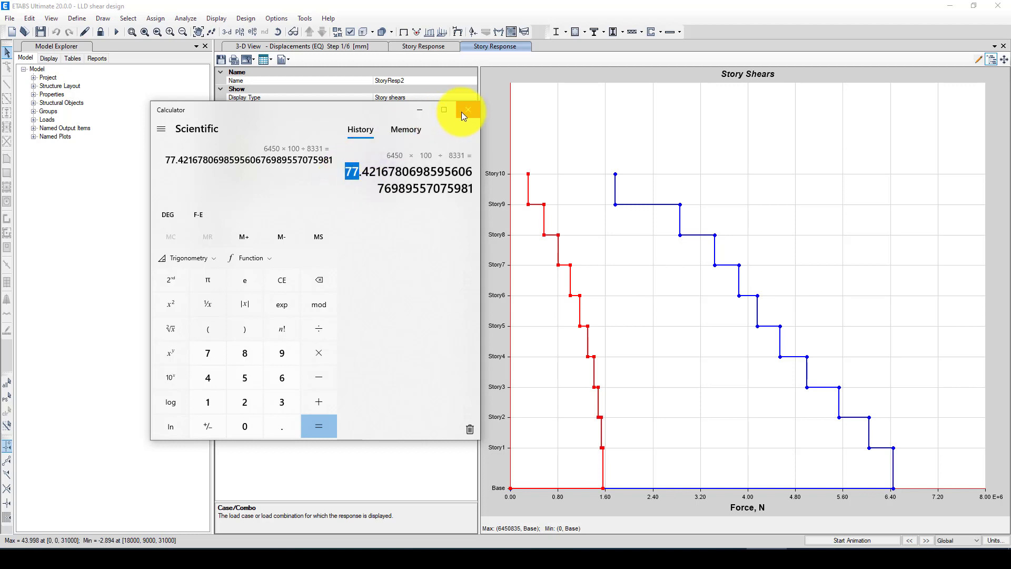
drag(343, 173, 362, 172)
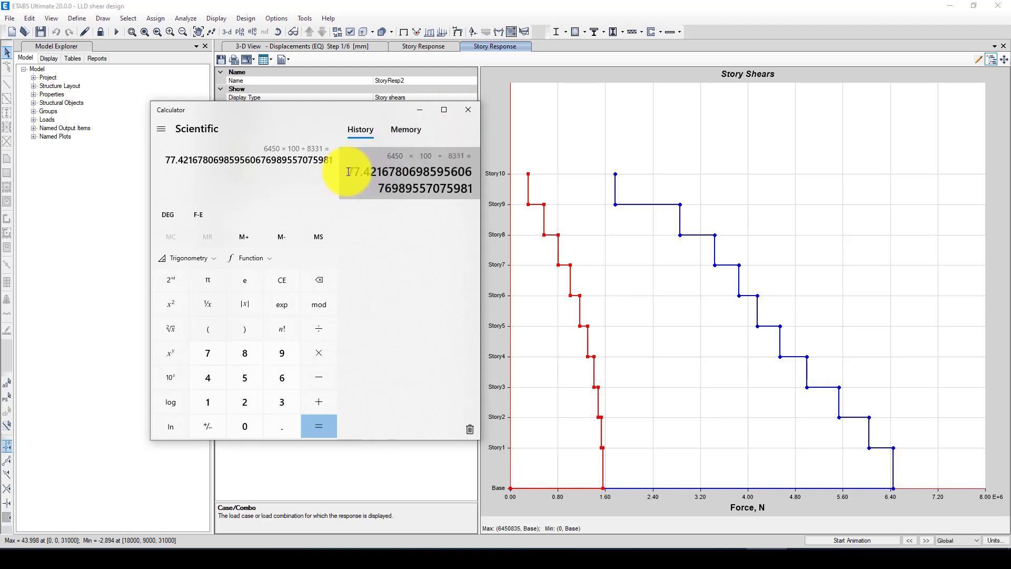
click(467, 109)
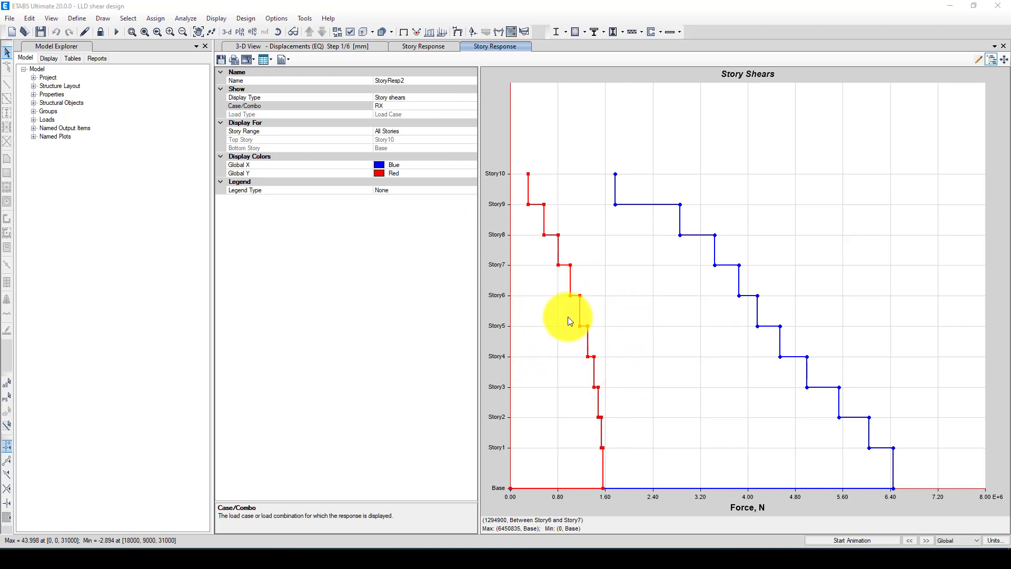
Switch to Paint, handwrite the scaling multiplier 1,23 with the Pencil and underline it.
mouse_move(710, 547)
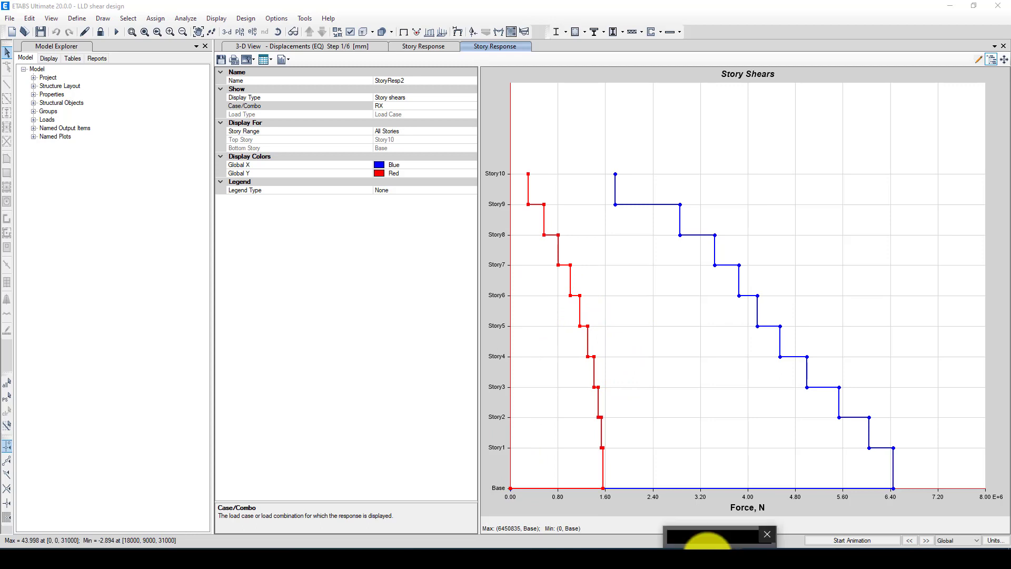
mouse_move(537, 546)
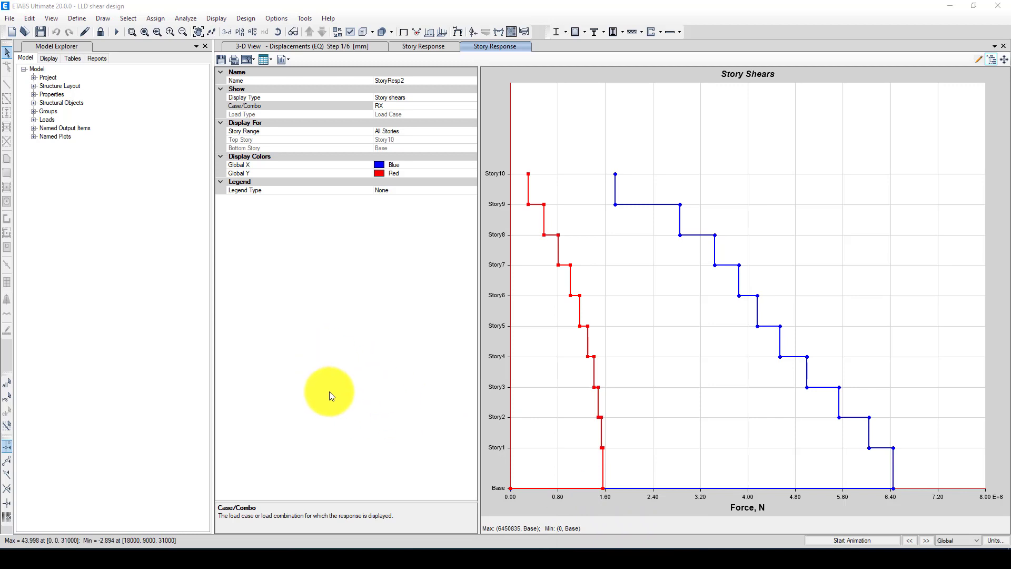
mouse_move(584, 548)
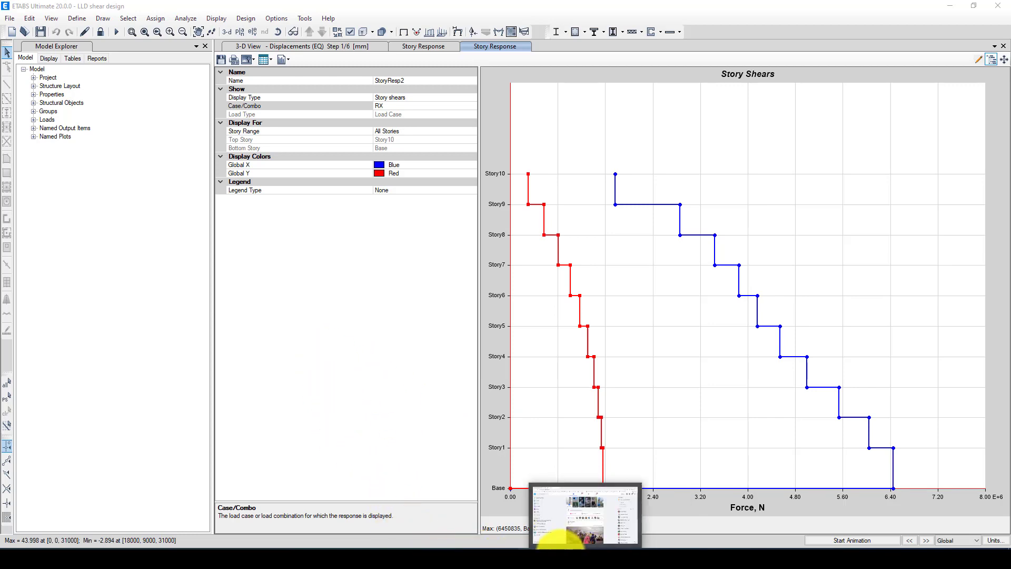
click(579, 534)
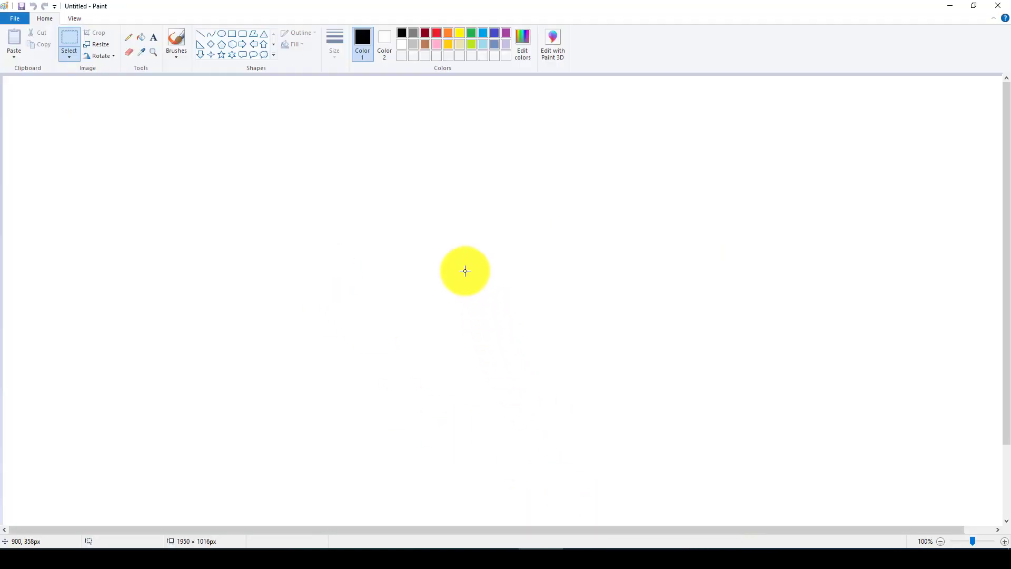
click(128, 37)
mouse_move(393, 211)
mouse_down()
mouse_move(410, 248)
mouse_move(441, 211)
mouse_move(438, 231)
mouse_move(473, 212)
mouse_move(471, 190)
mouse_move(495, 211)
mouse_up()
drag(403, 282, 524, 232)
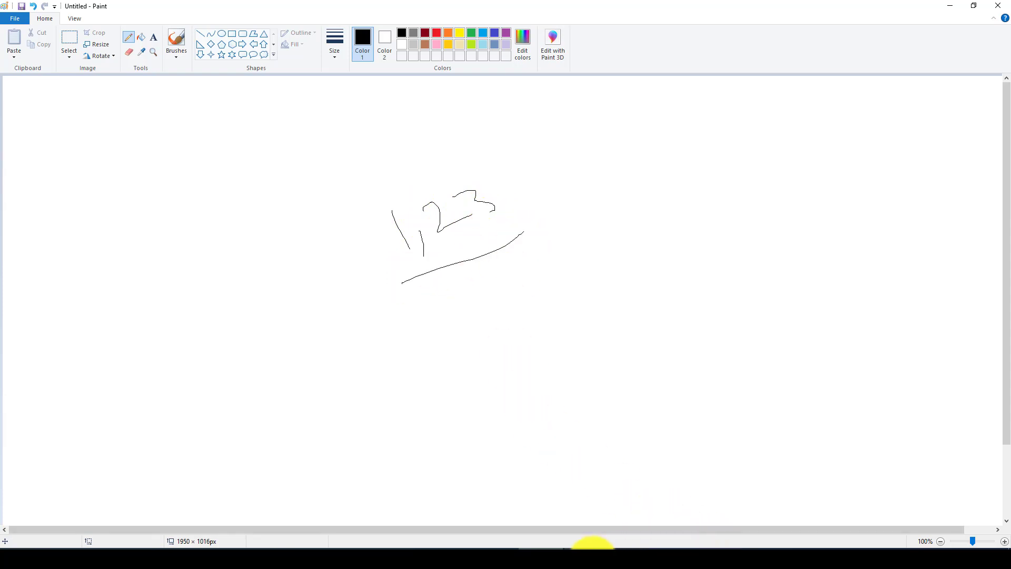
Return to ETABS and unlock the model, accepting deletion of the analysis results.
click(763, 545)
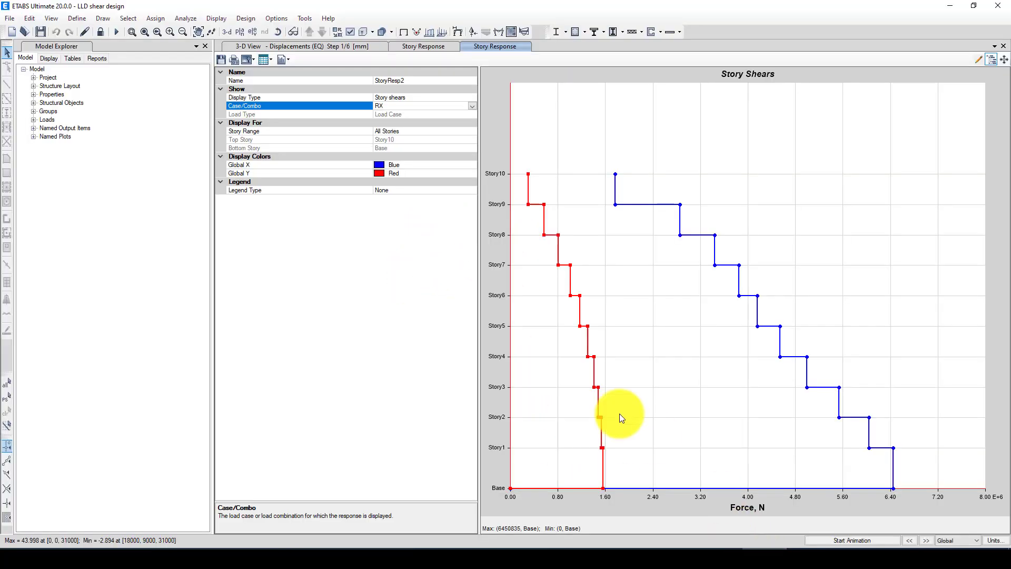
click(100, 32)
click(520, 320)
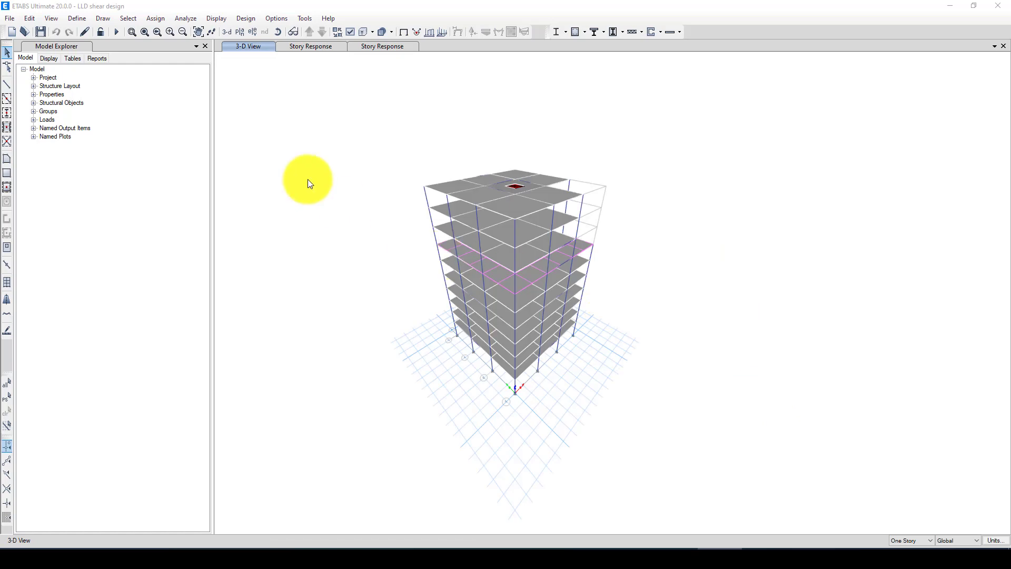
Multiply the RX response spectrum load case's U1 scale factor by 1.23, entering 1225.83*1.23, and accept the load case changes.
click(77, 19)
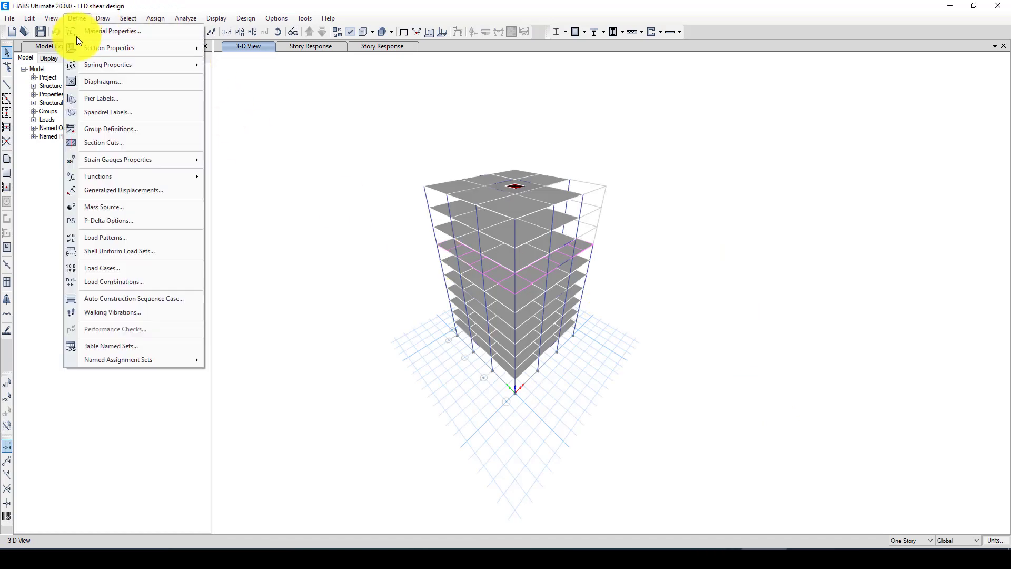
click(119, 267)
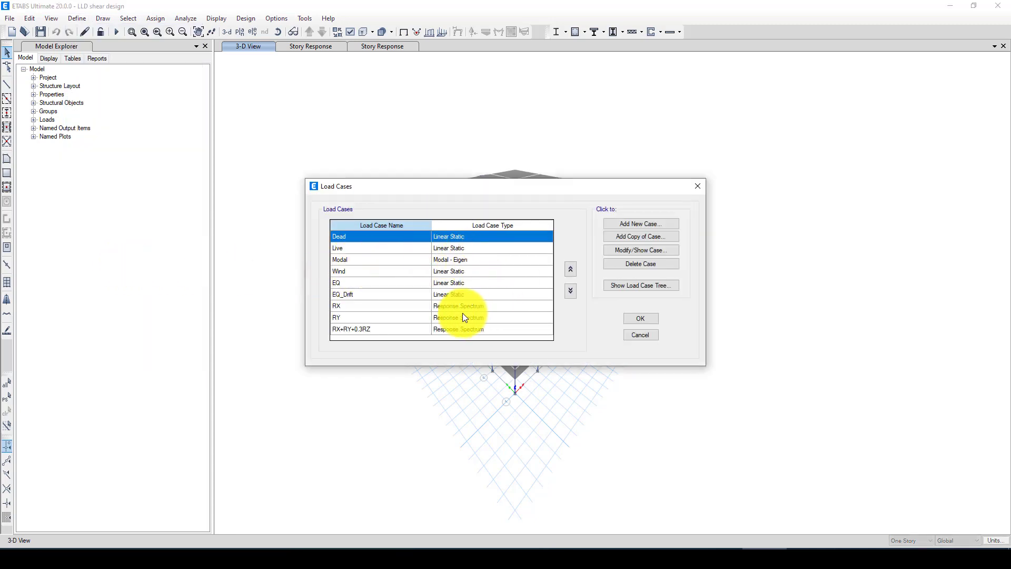
click(463, 306)
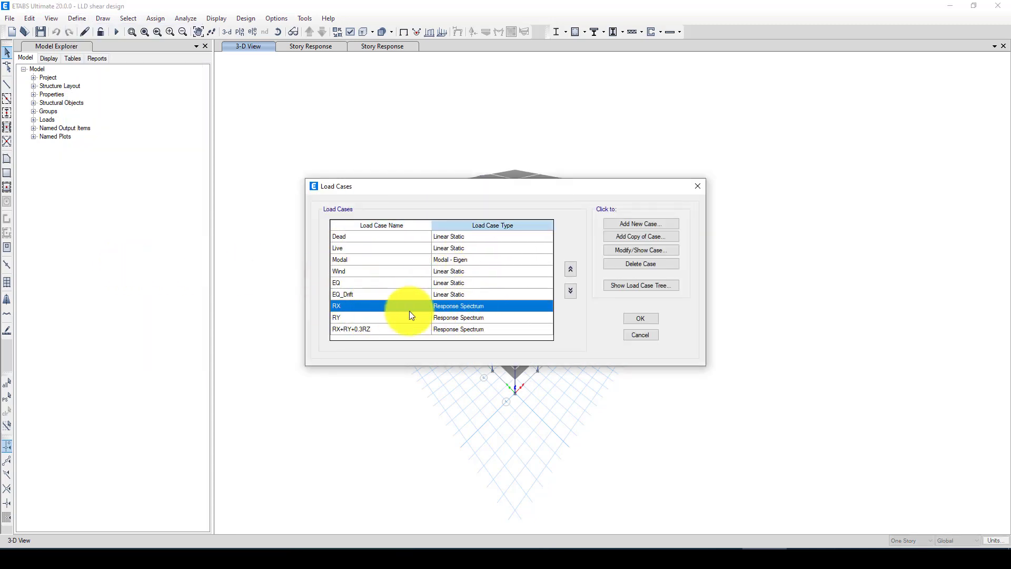
click(648, 255)
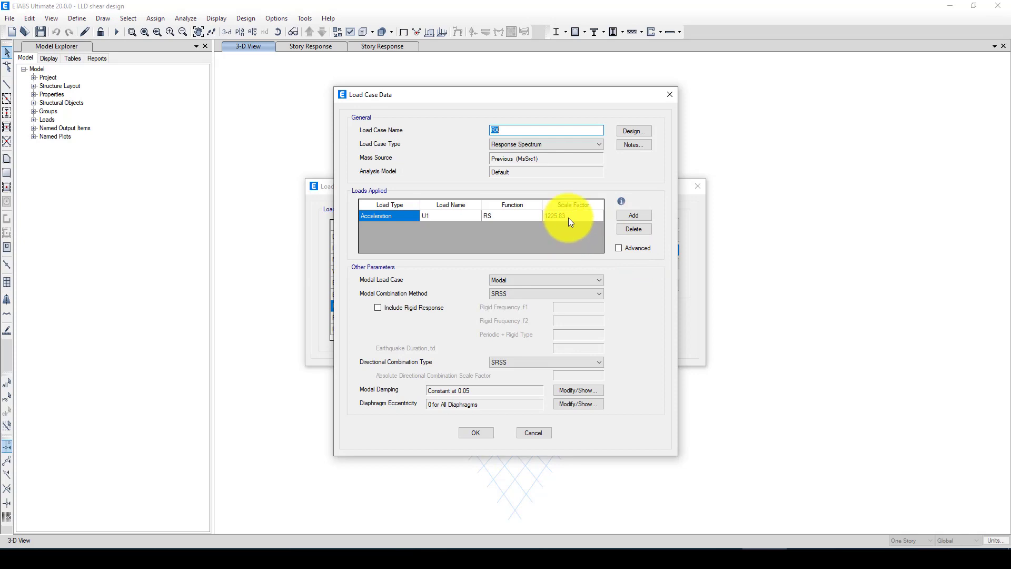
click(569, 217)
click(571, 216)
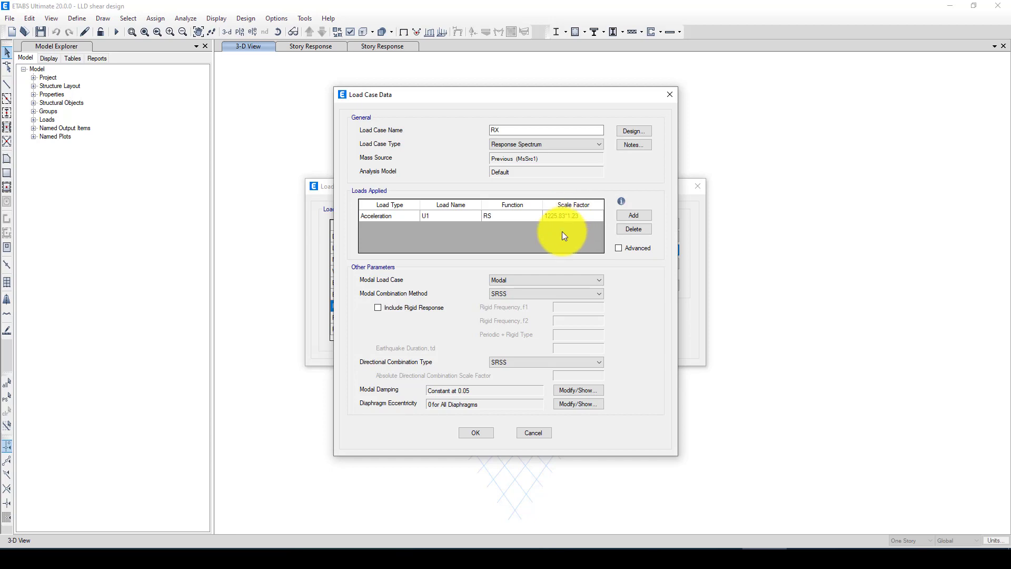
click(486, 431)
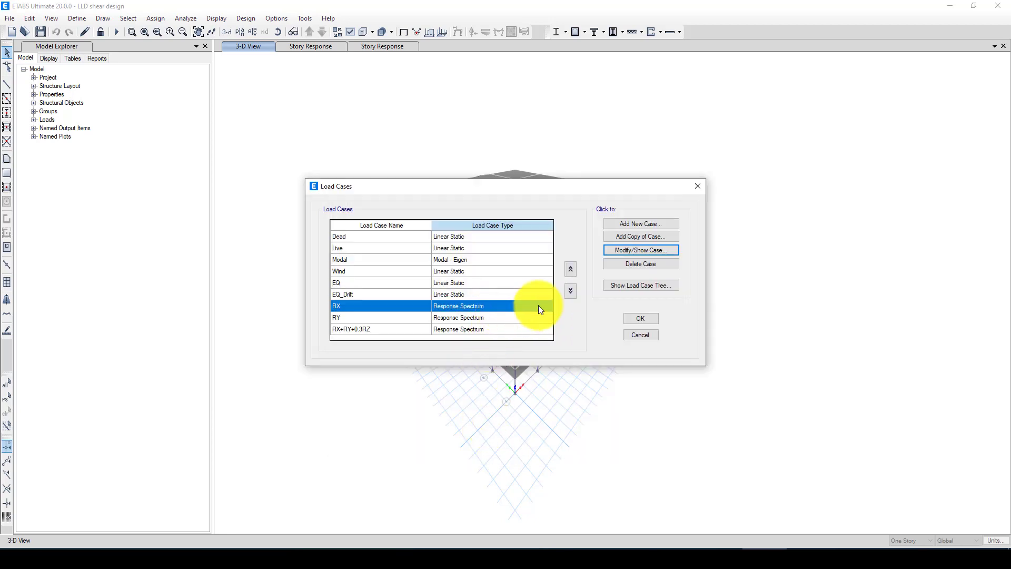
click(641, 318)
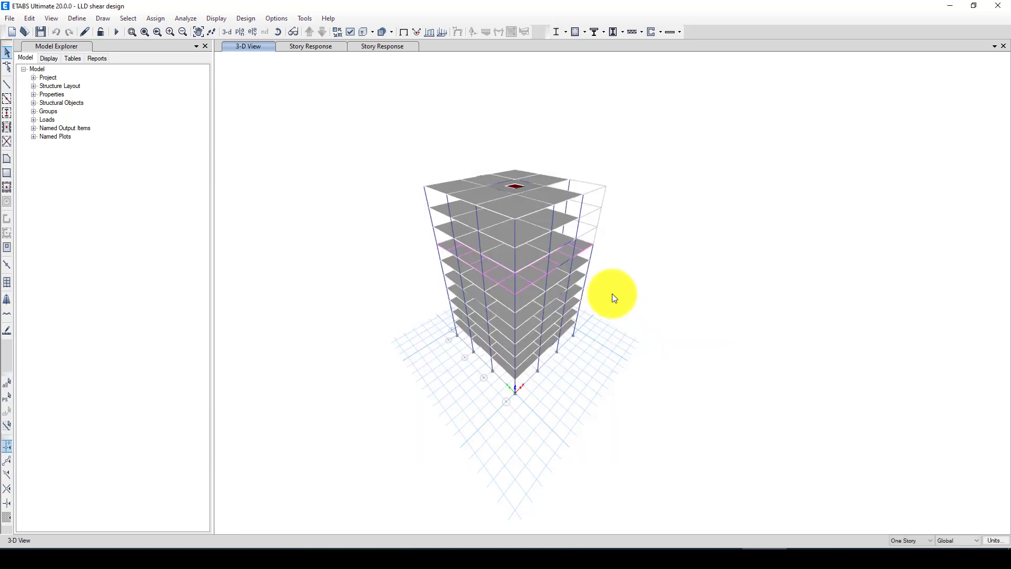
Rerun the analysis and create a new story response plot with story shears as its display type.
click(116, 32)
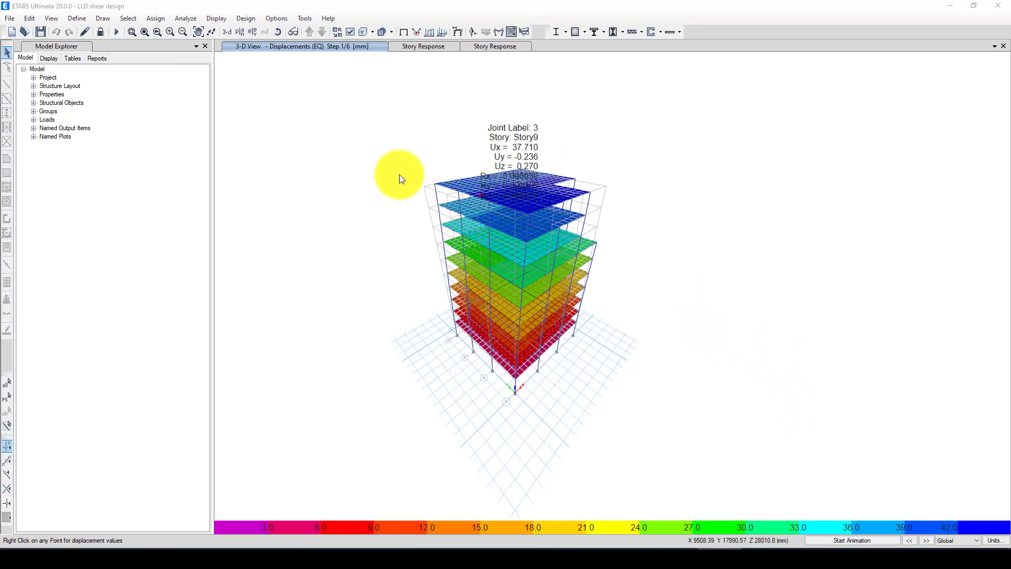
click(216, 18)
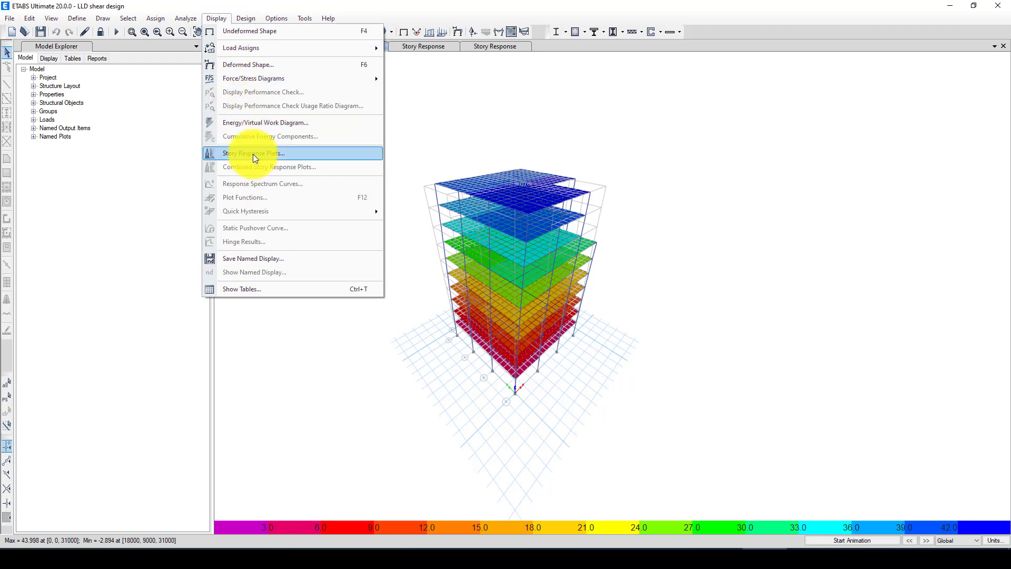
click(253, 153)
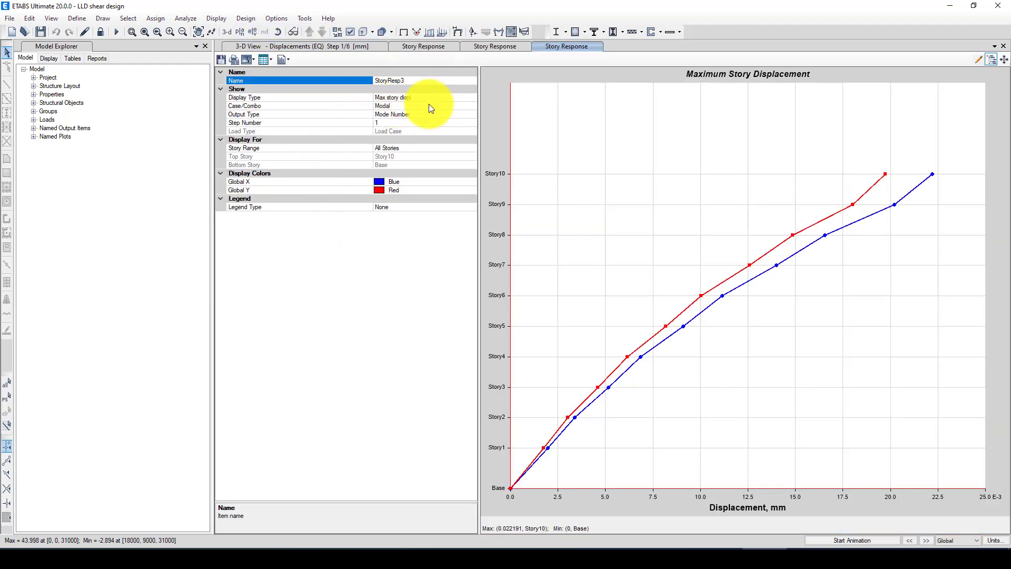
click(461, 98)
click(472, 98)
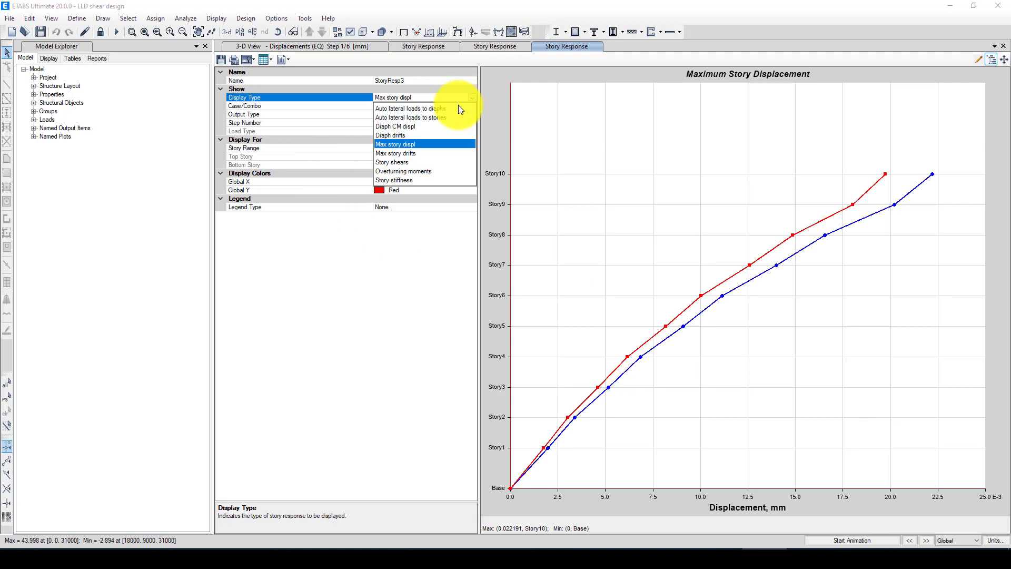
click(396, 165)
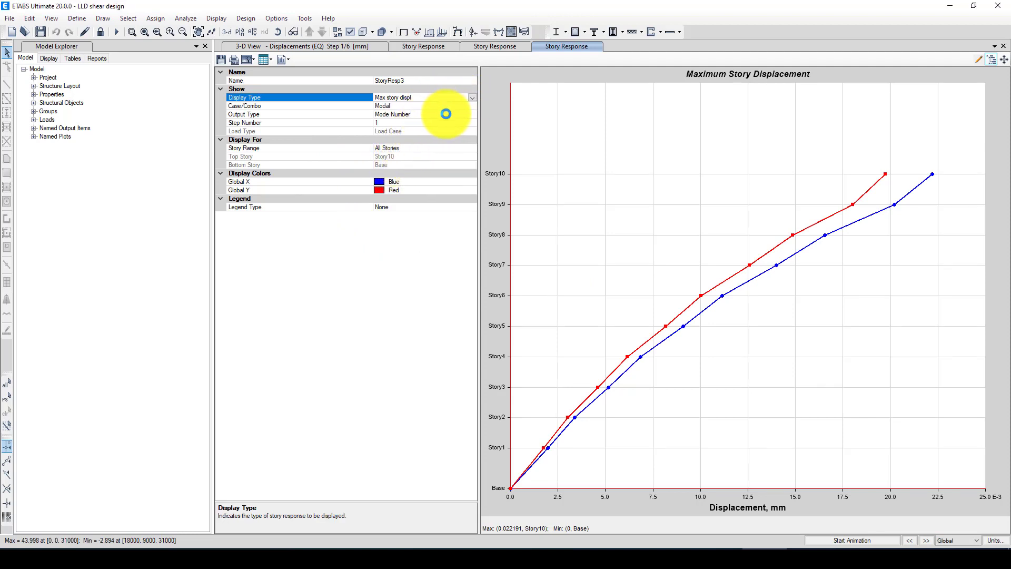
Set the new story shears plot's load case to RX.
click(459, 114)
click(468, 107)
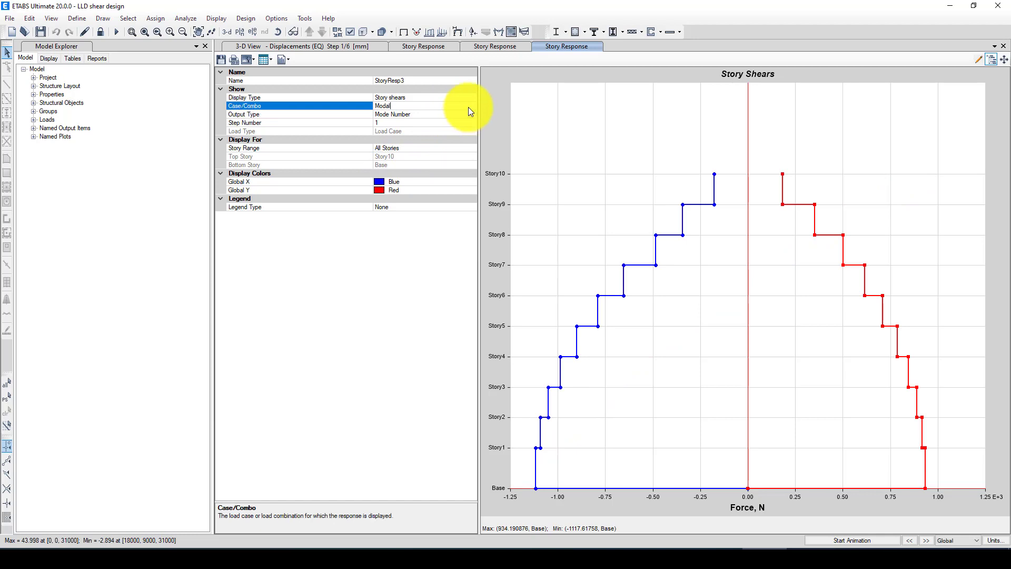
click(473, 106)
click(385, 134)
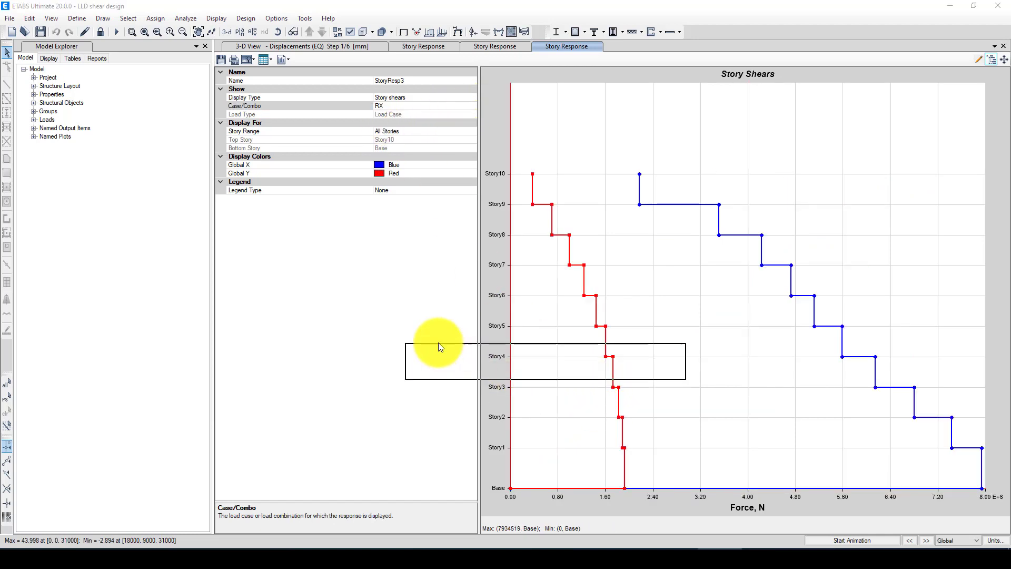
Compare the RX base shear in the new story shears plot with the previous story response plot.
click(503, 529)
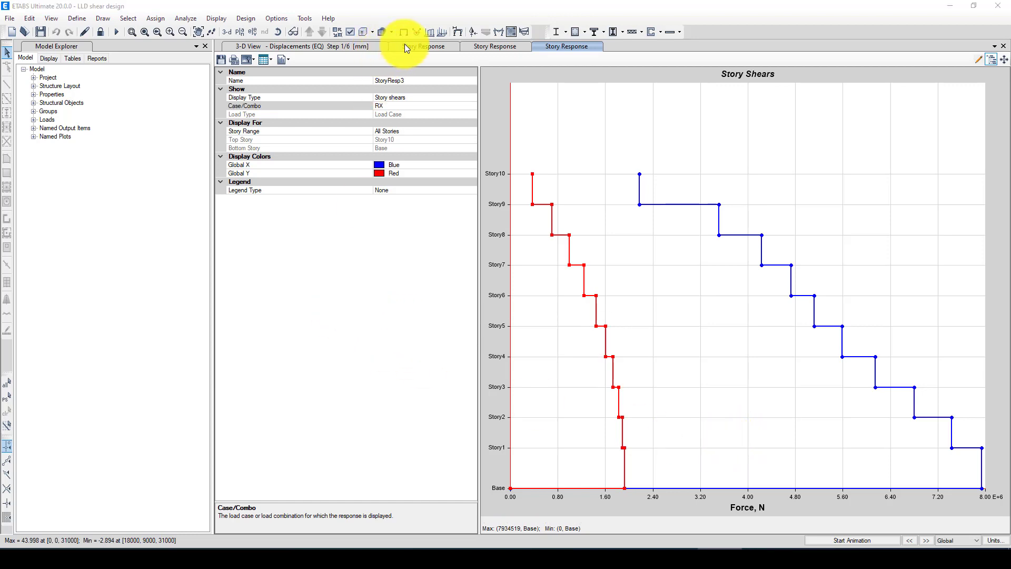
click(482, 47)
click(565, 49)
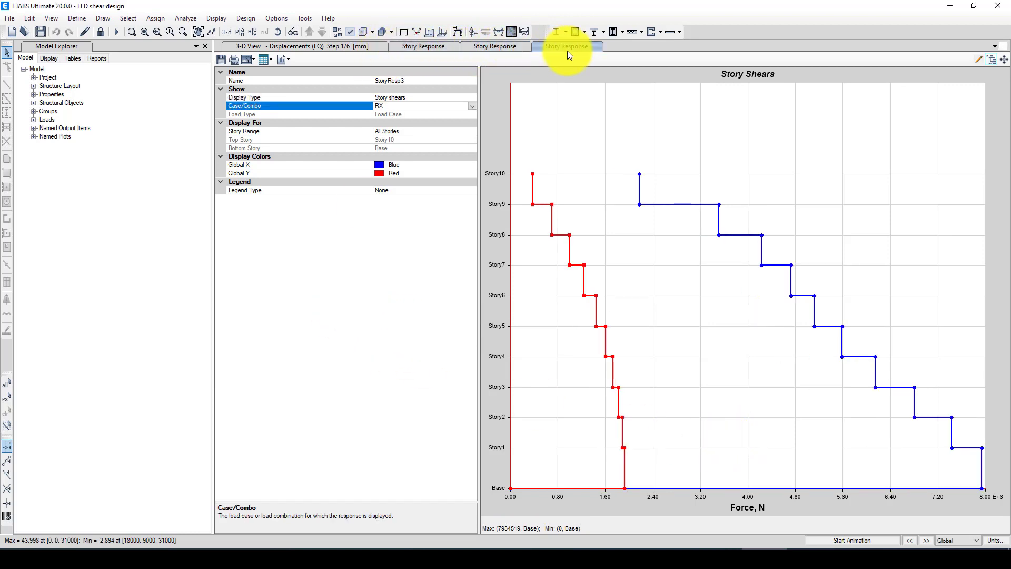